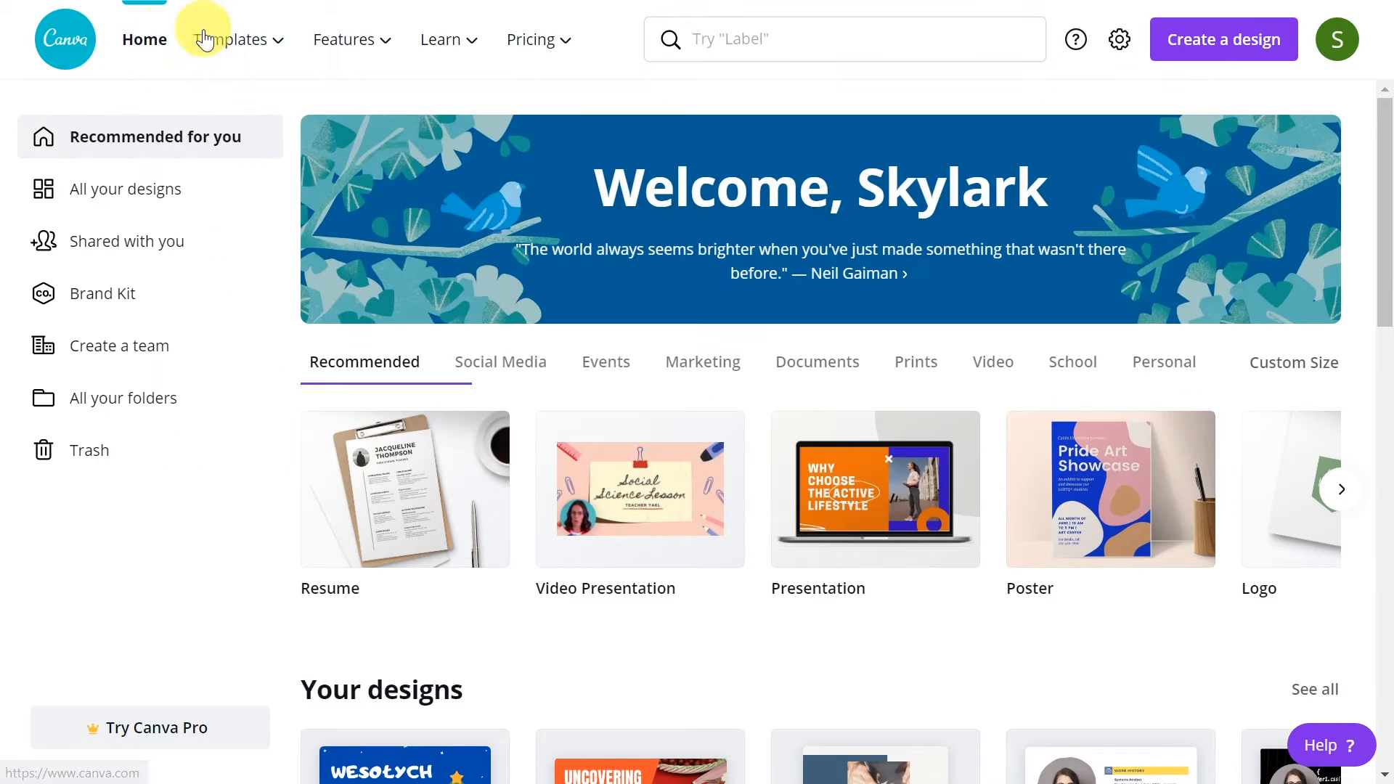
Open the card templates and narrow them to the Christmas category
mouse_move(231, 36)
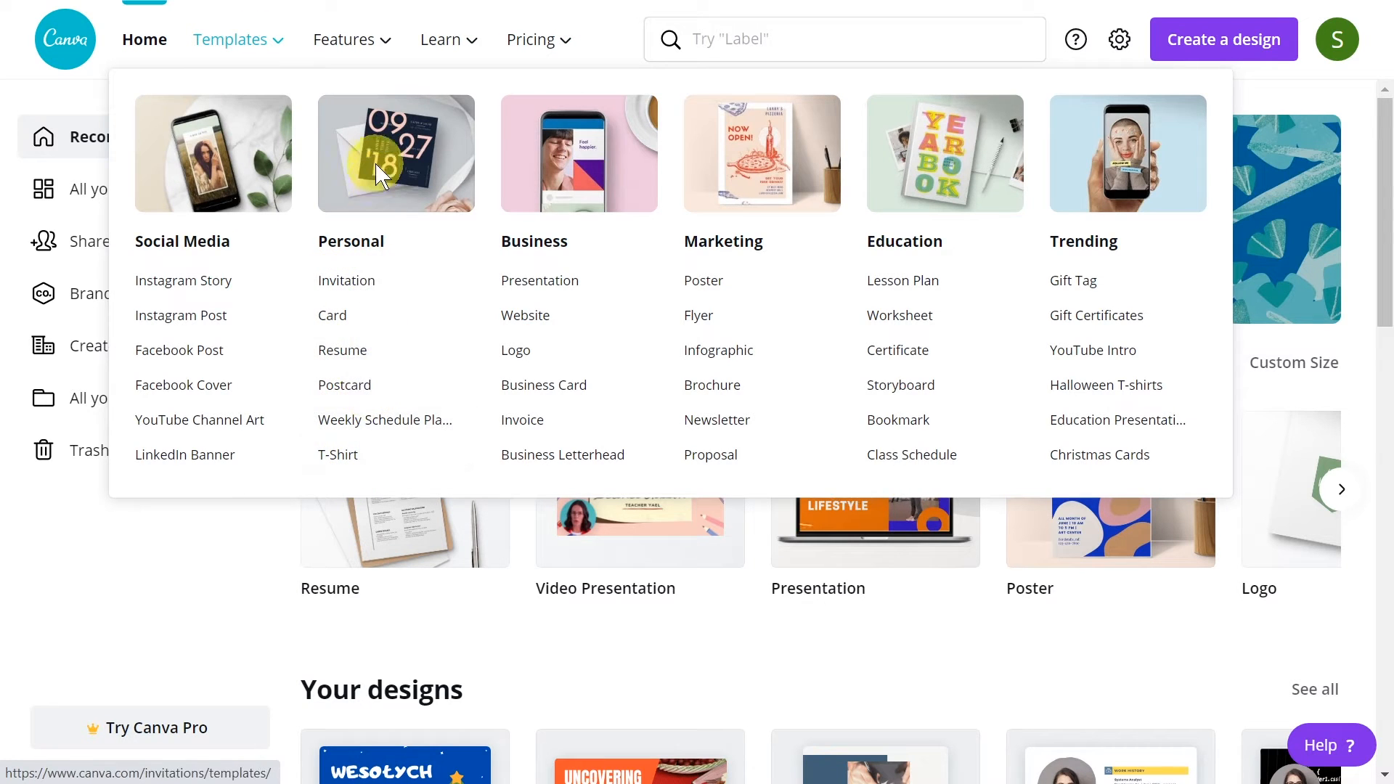
click(347, 318)
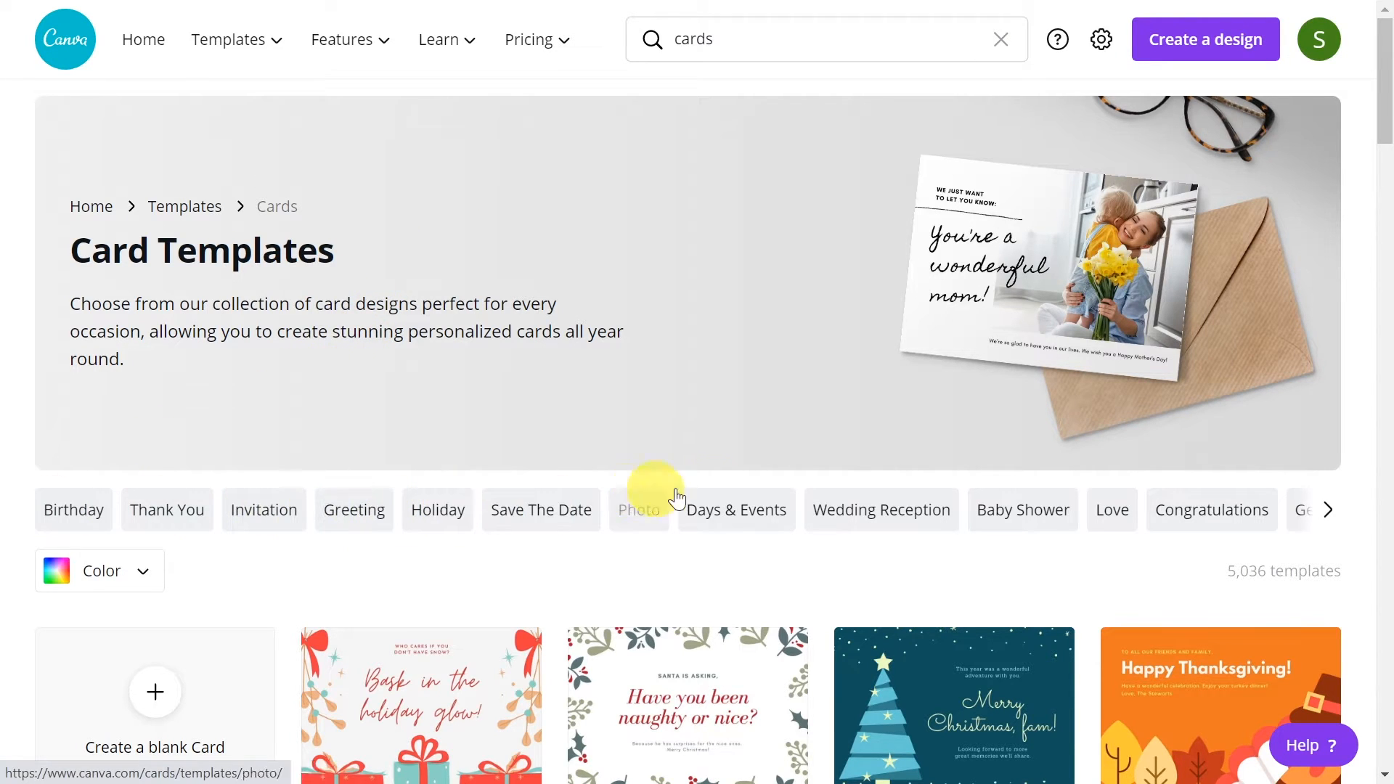
click(1332, 518)
click(1331, 518)
click(1333, 517)
click(1335, 515)
click(1337, 513)
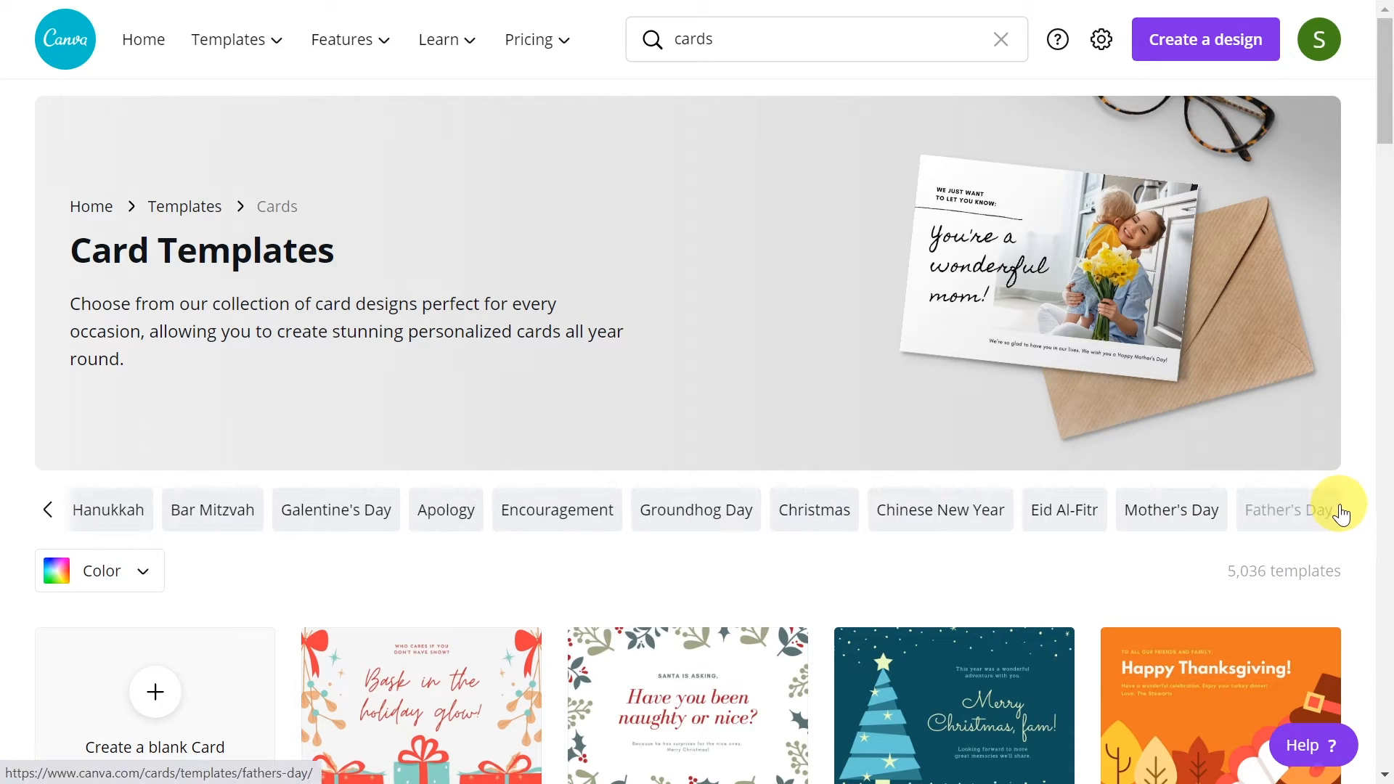
click(830, 516)
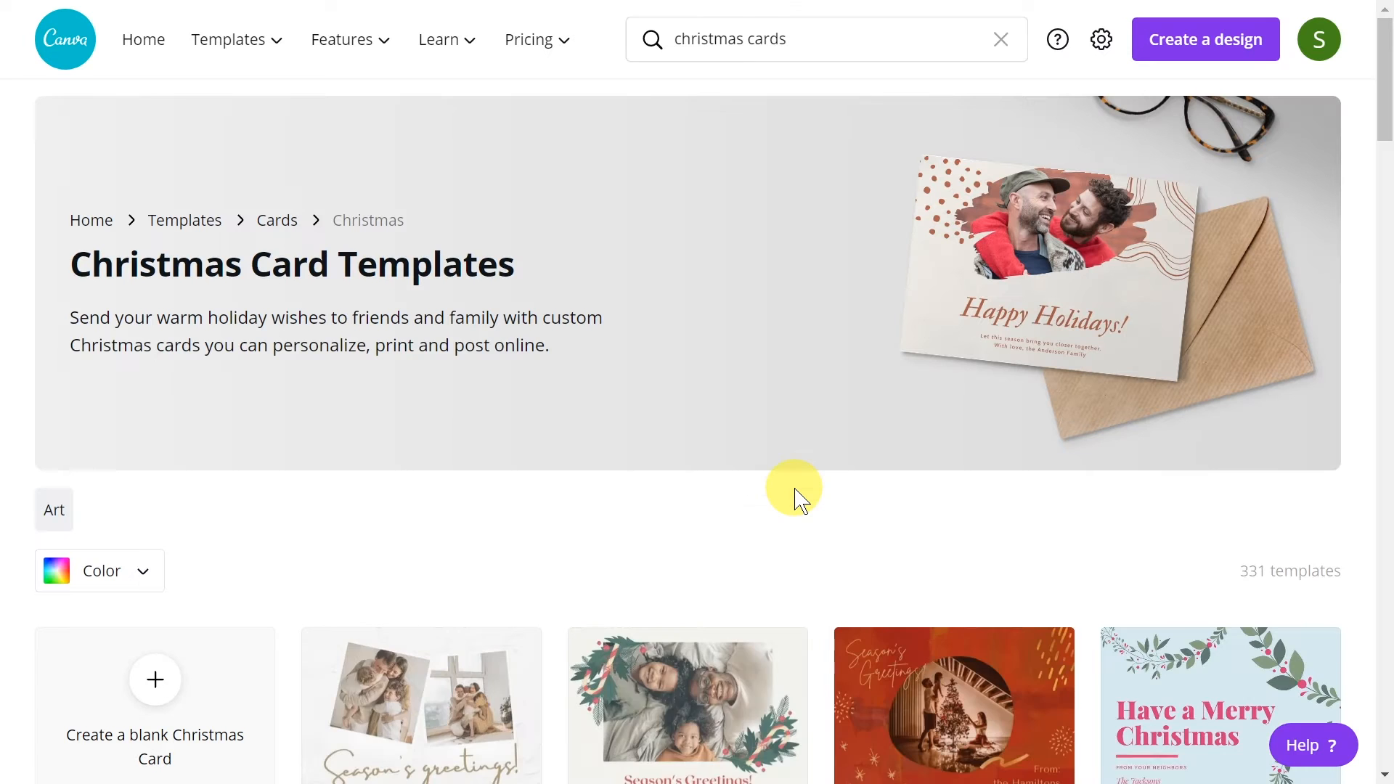
Browse the Christmas card templates to compare the available designs
scroll(795, 499, down, 5)
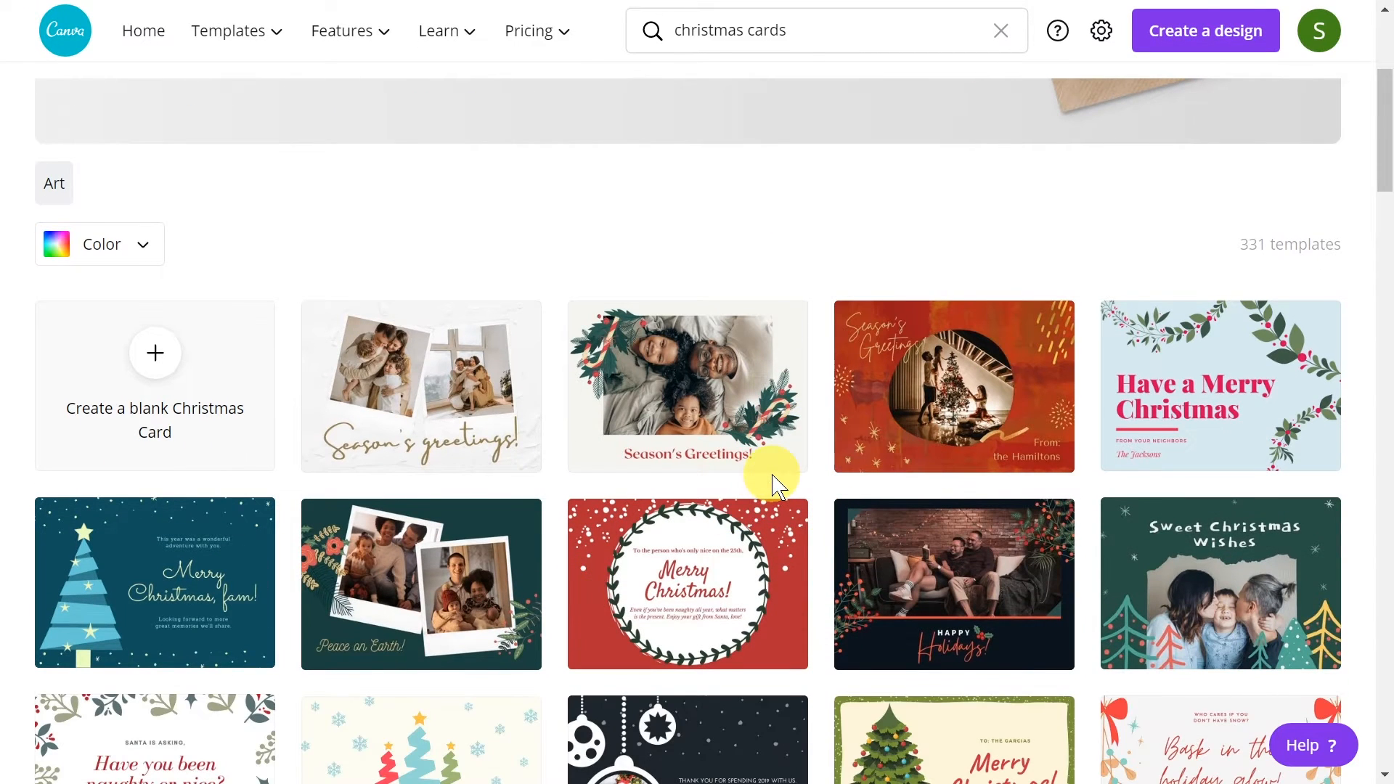
scroll(763, 467, down, 2)
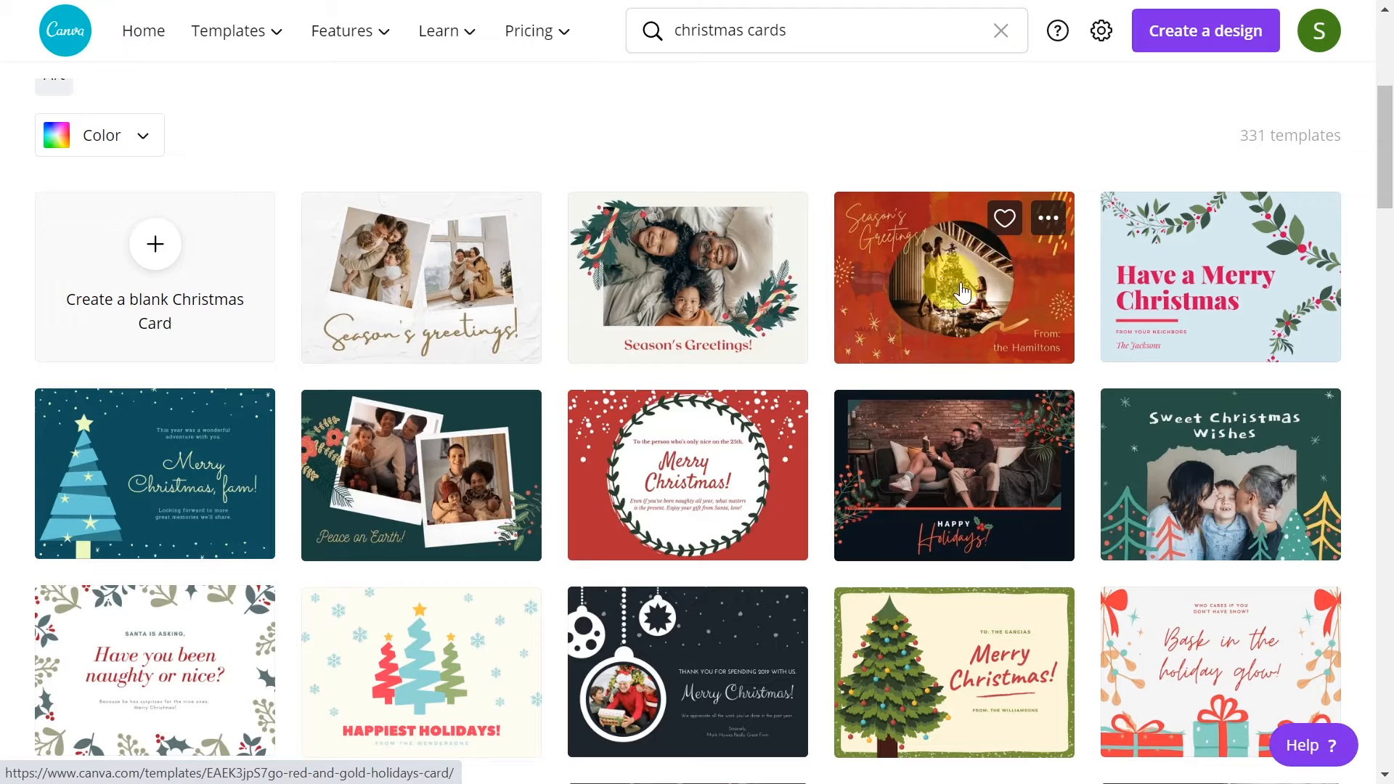
scroll(966, 311, down, 3)
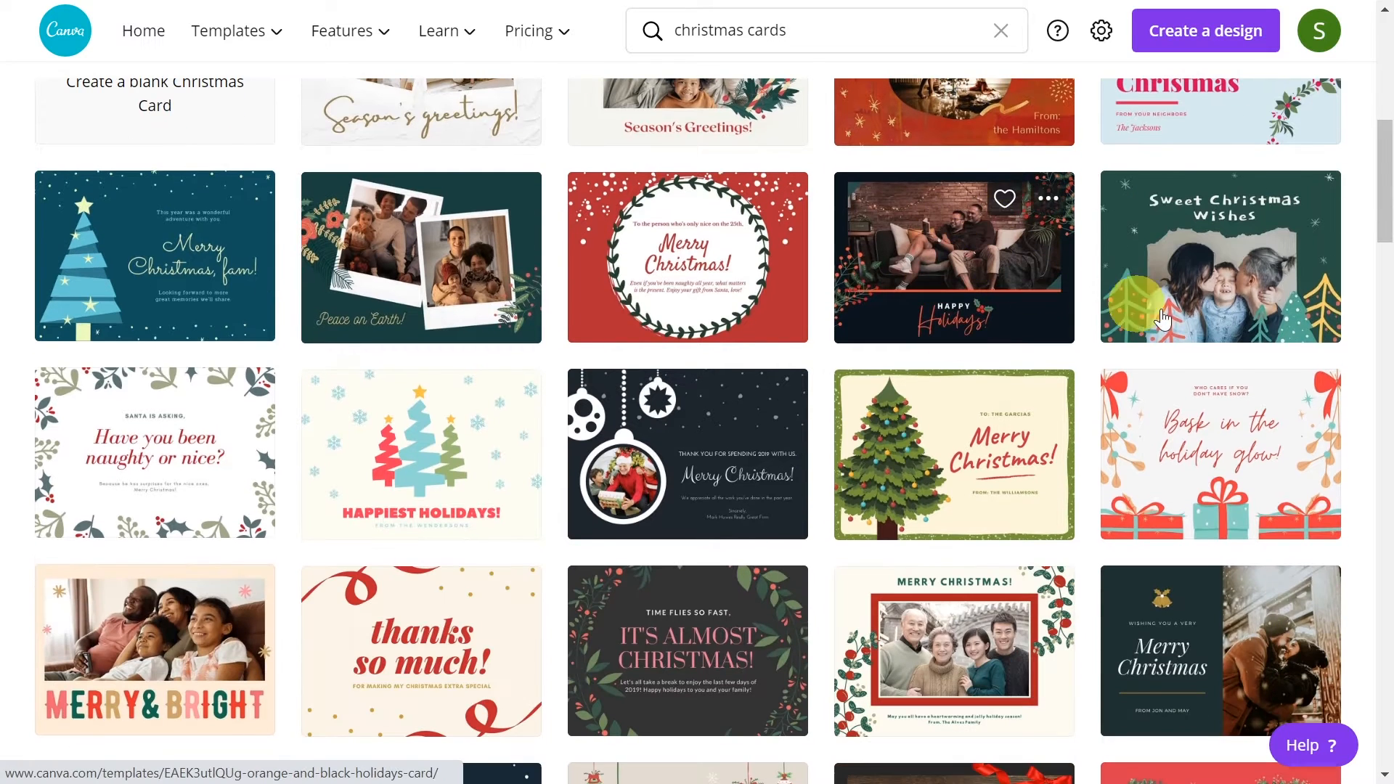
scroll(653, 406, down, 2)
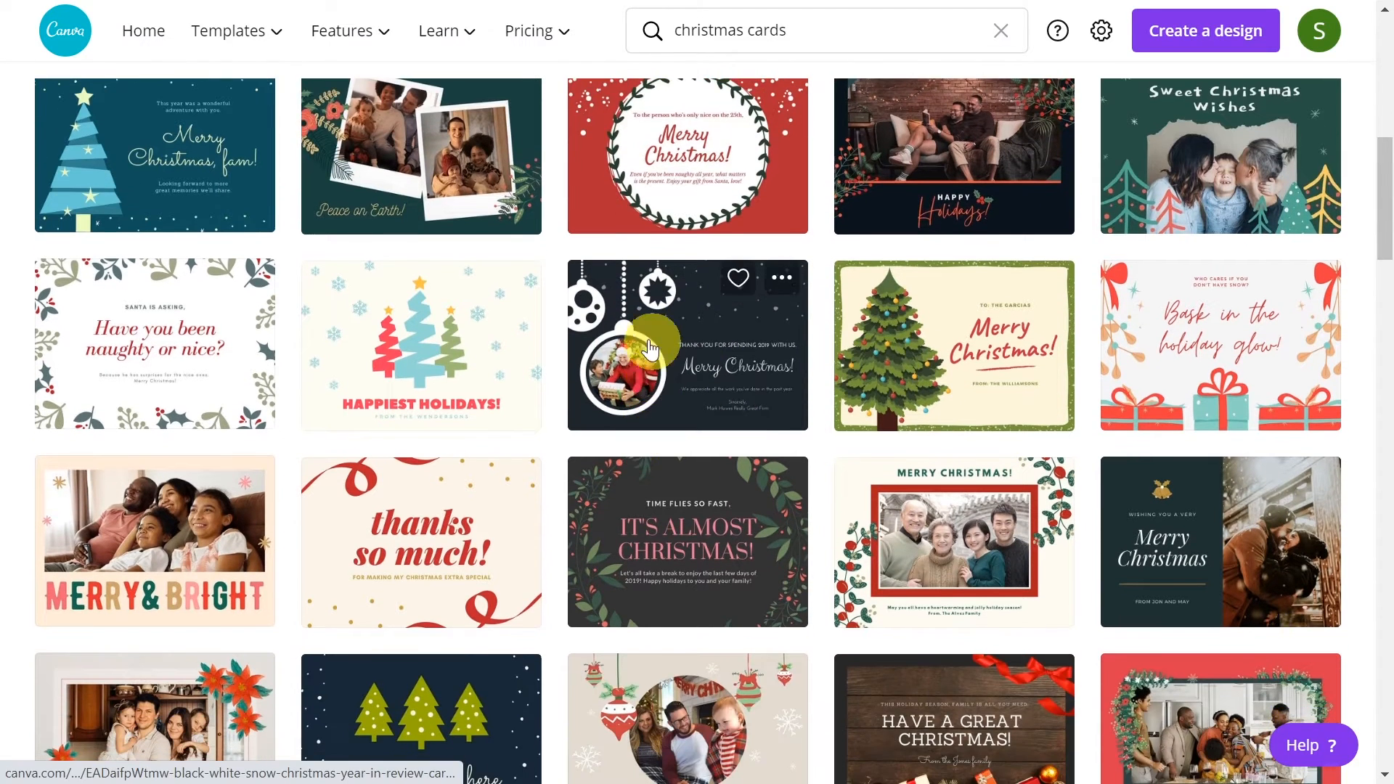
scroll(675, 407, down, 3)
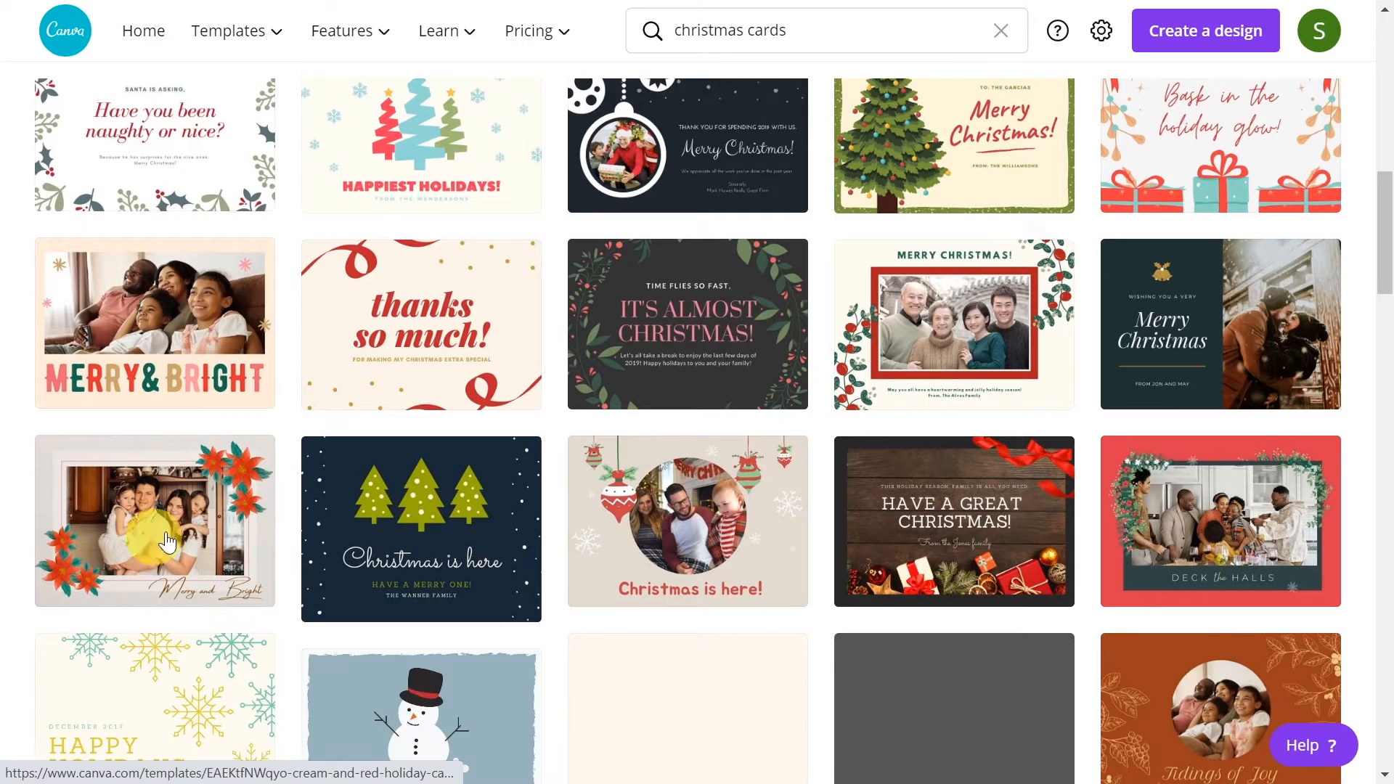
scroll(707, 314, down, 4)
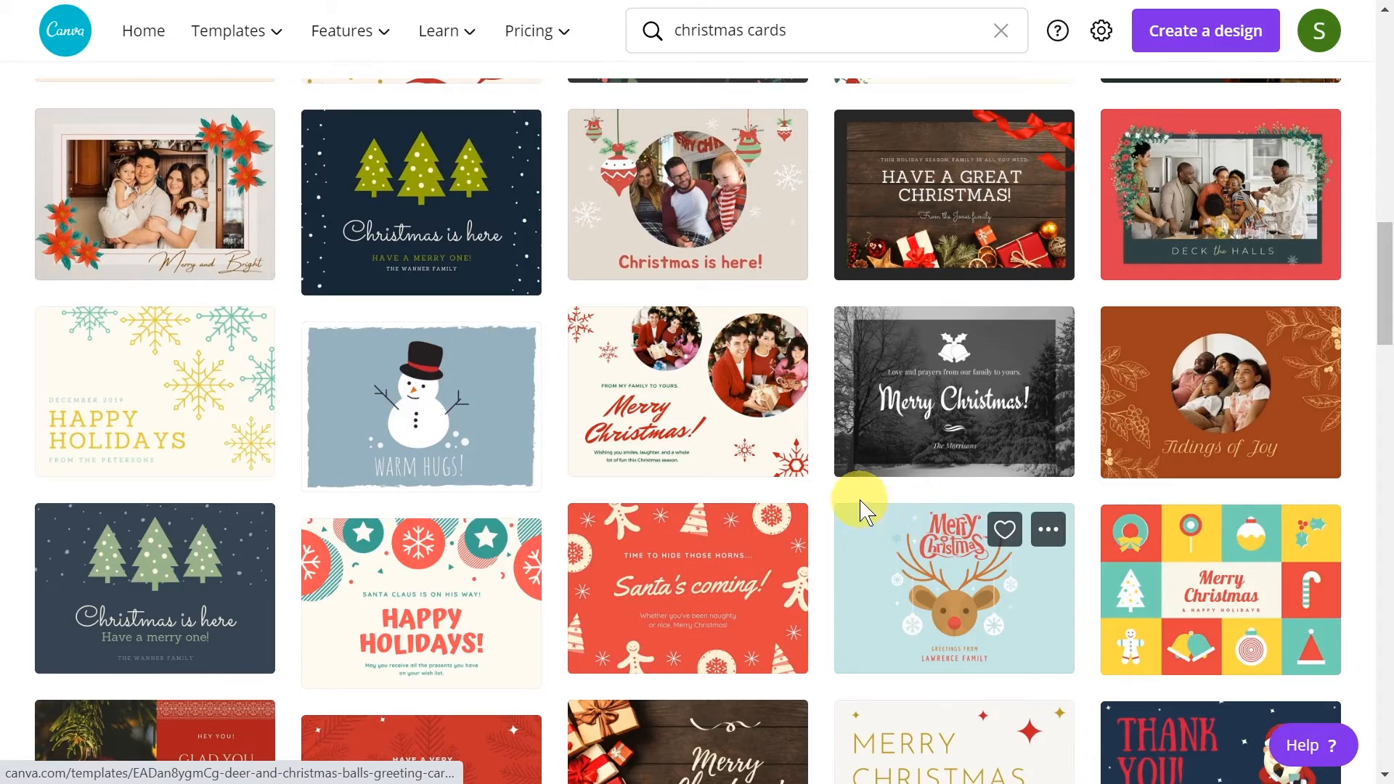
scroll(856, 493, up, 12)
scroll(867, 483, down, 11)
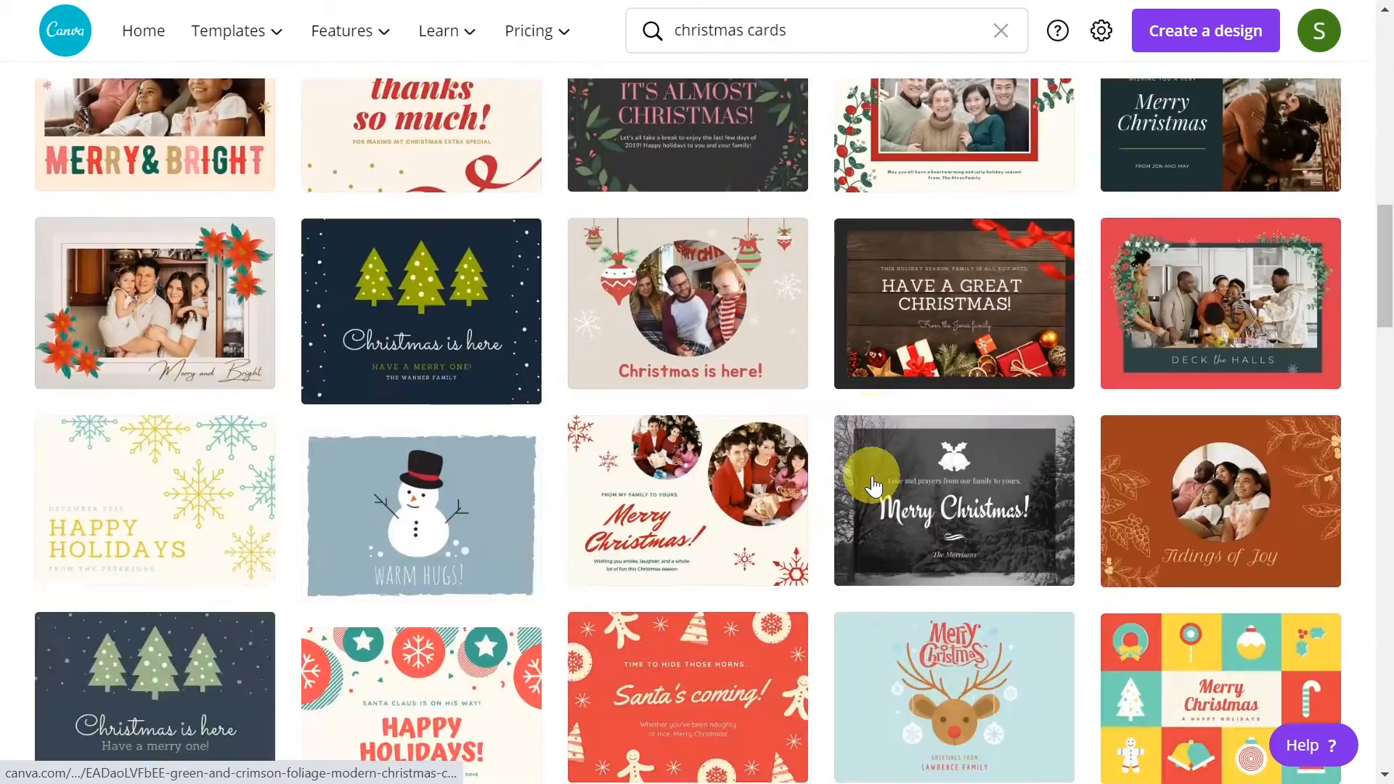
scroll(873, 485, down, 3)
scroll(887, 349, down, 6)
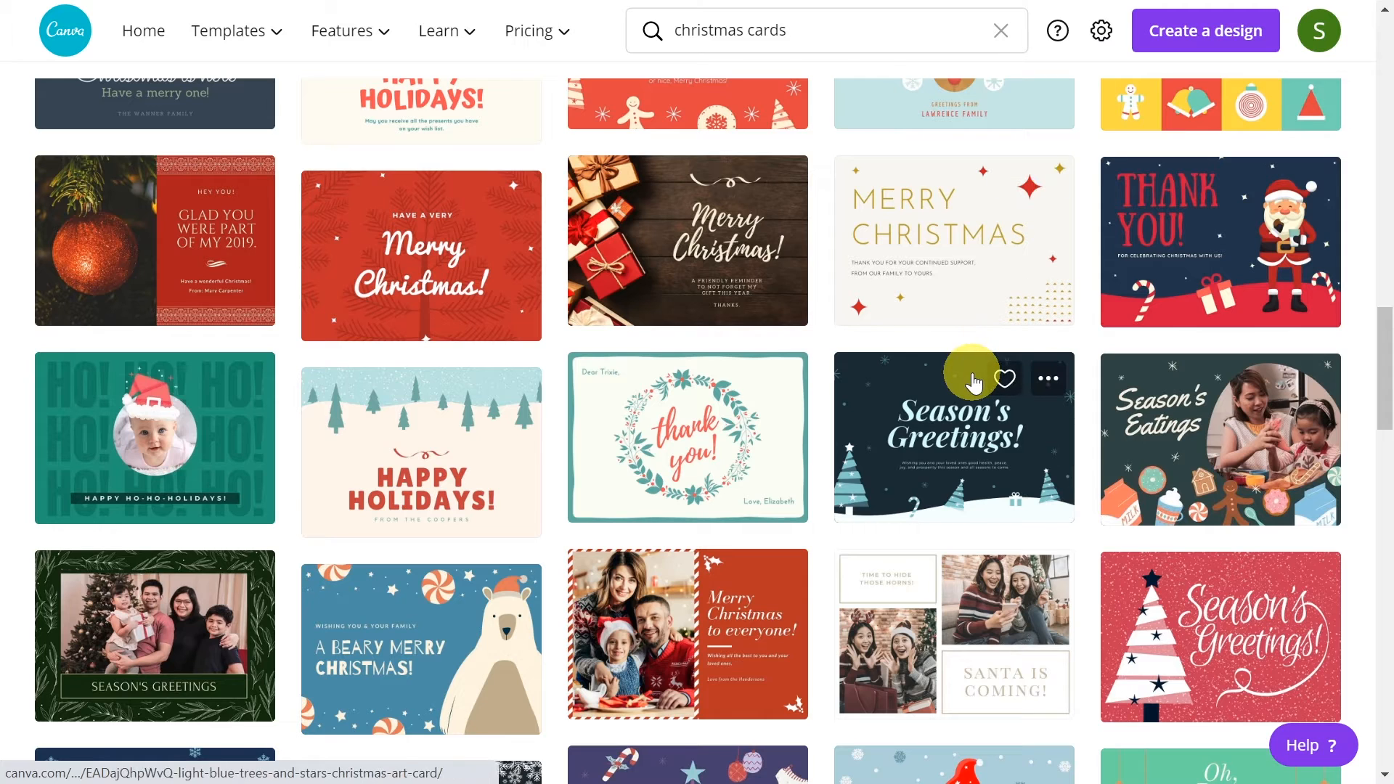
Preview the Powder Blue Red Santa Claus Stars Christmas Thank You Card and start a new design from that template
click(1199, 240)
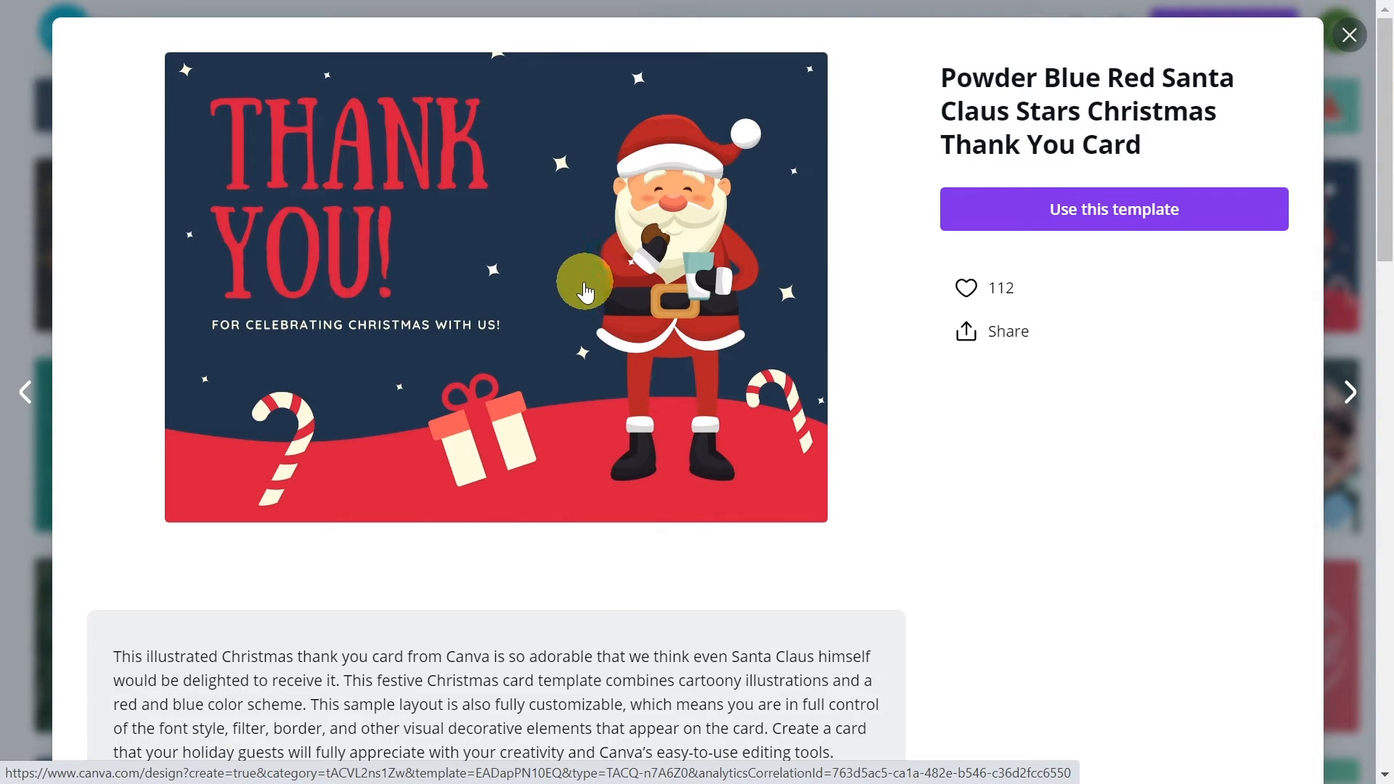
scroll(589, 291, down, 15)
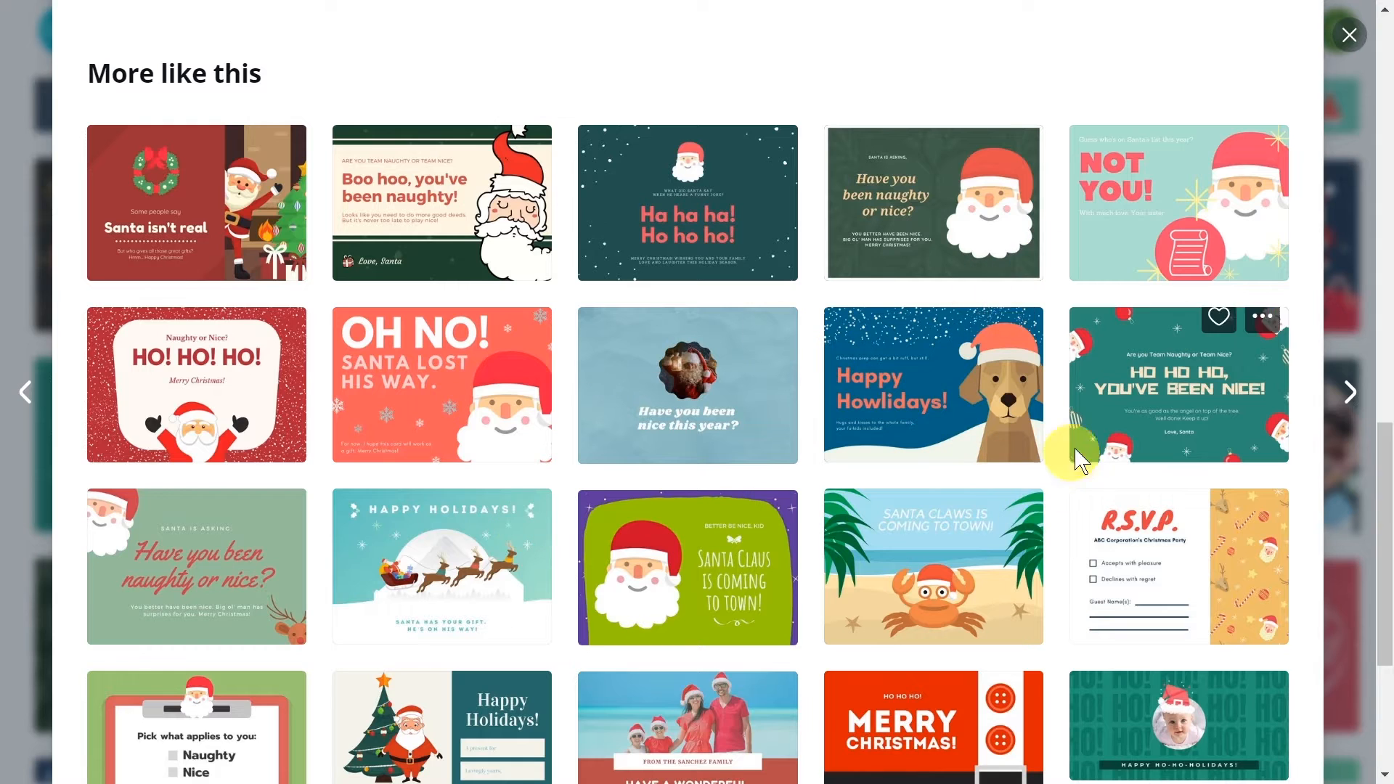
scroll(1130, 377, up, 10)
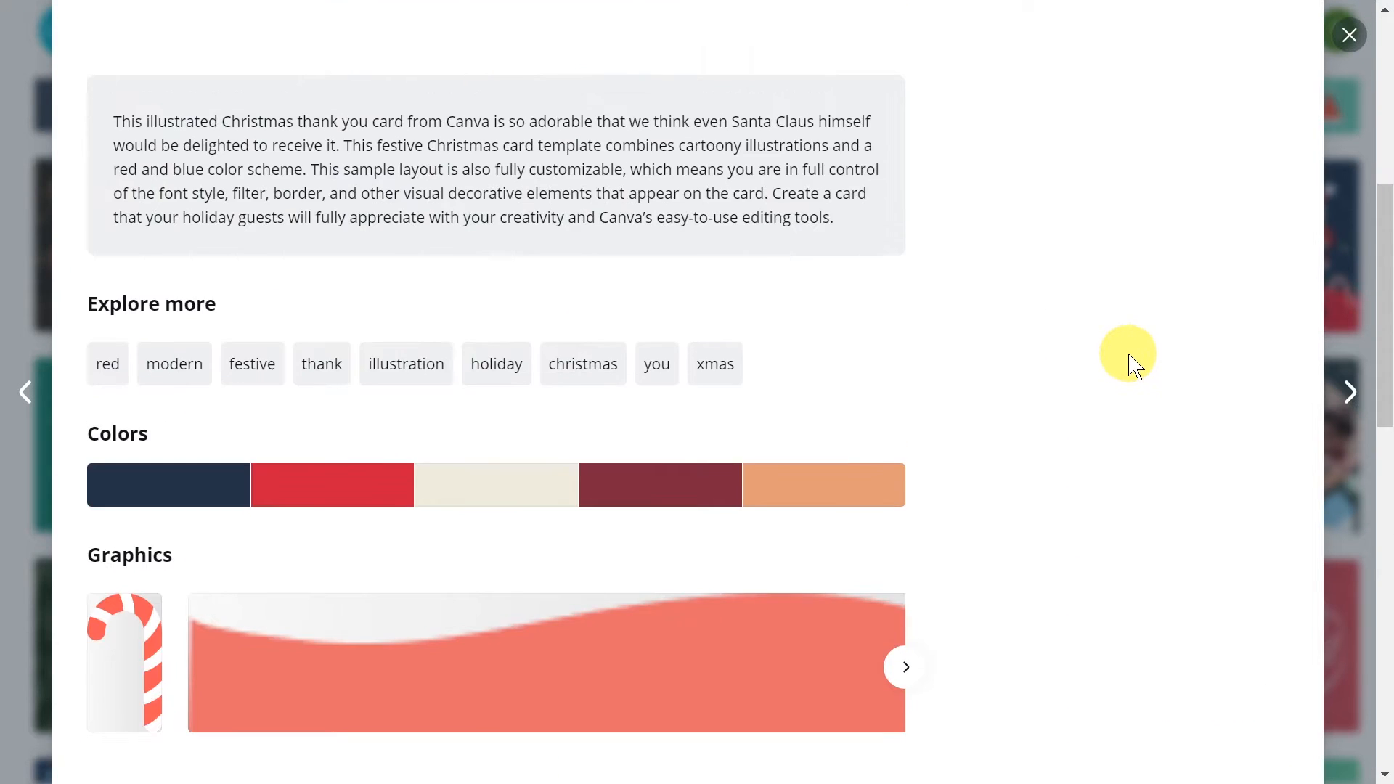
scroll(1130, 356, up, 7)
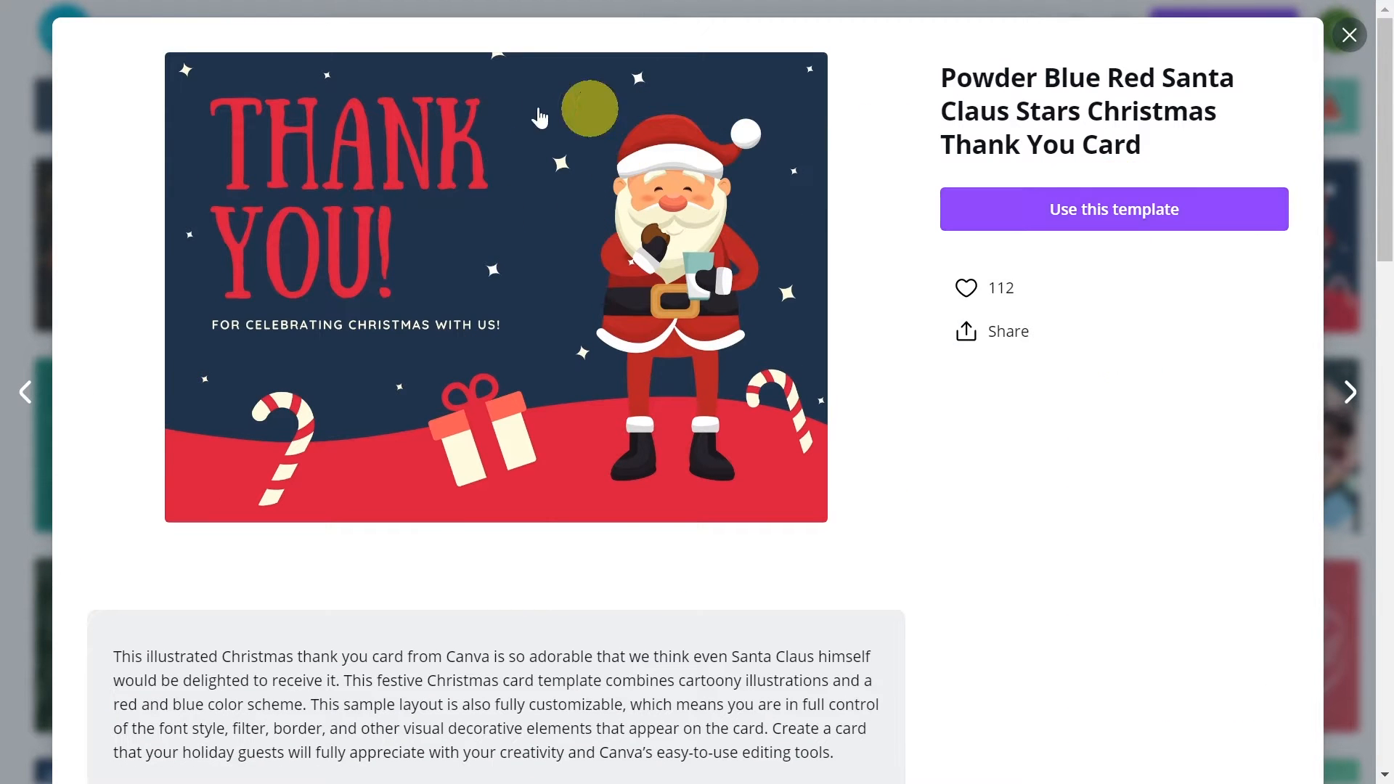
click(1098, 216)
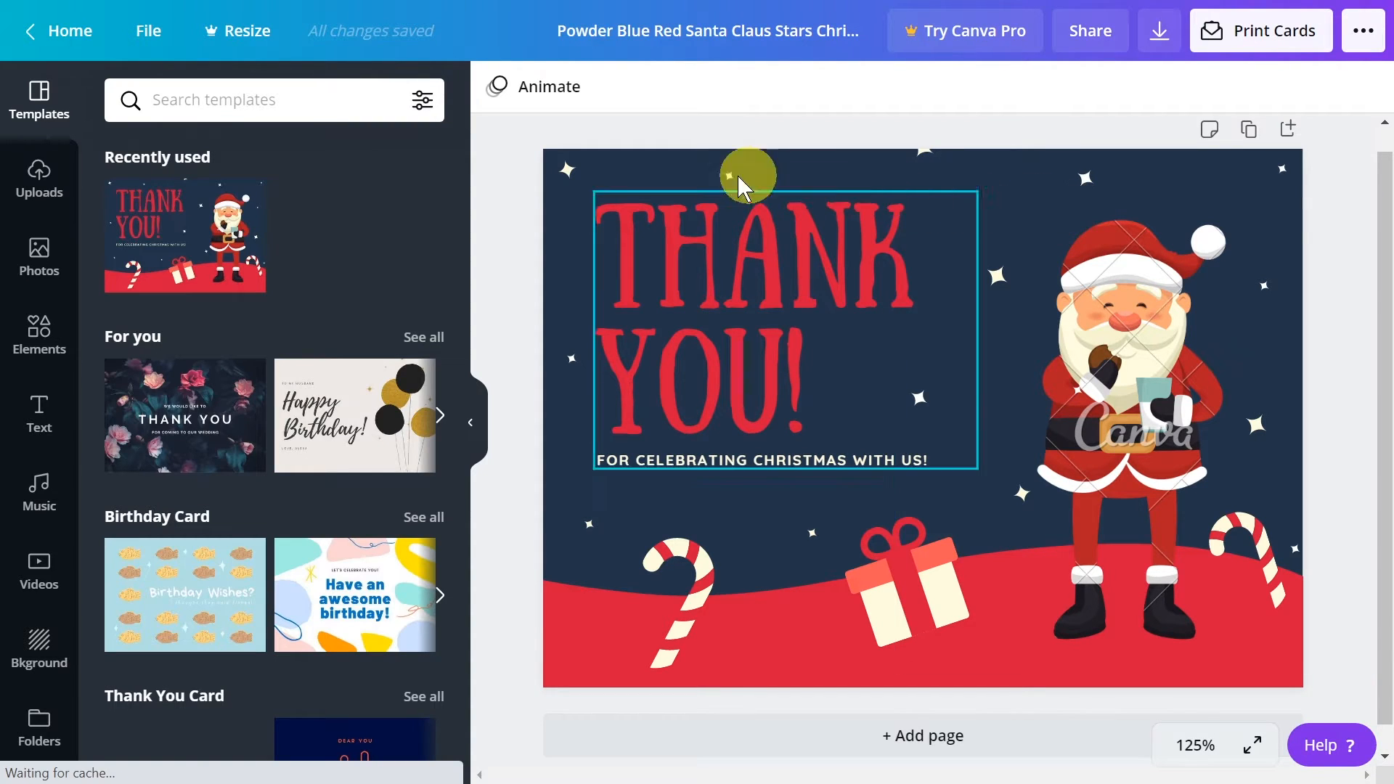
Try cream, purple and custom colors on the card background, and settle on dark blue from the default colors
click(633, 158)
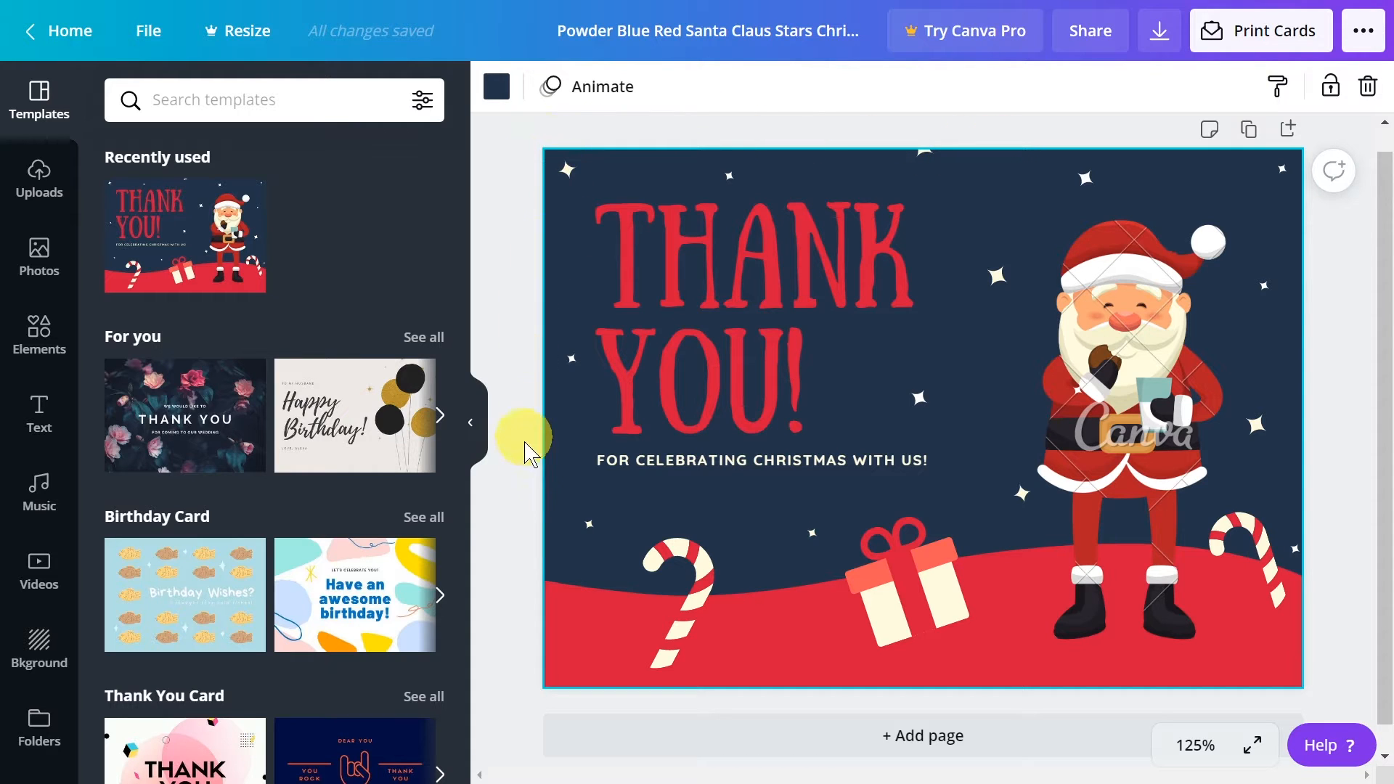
click(497, 87)
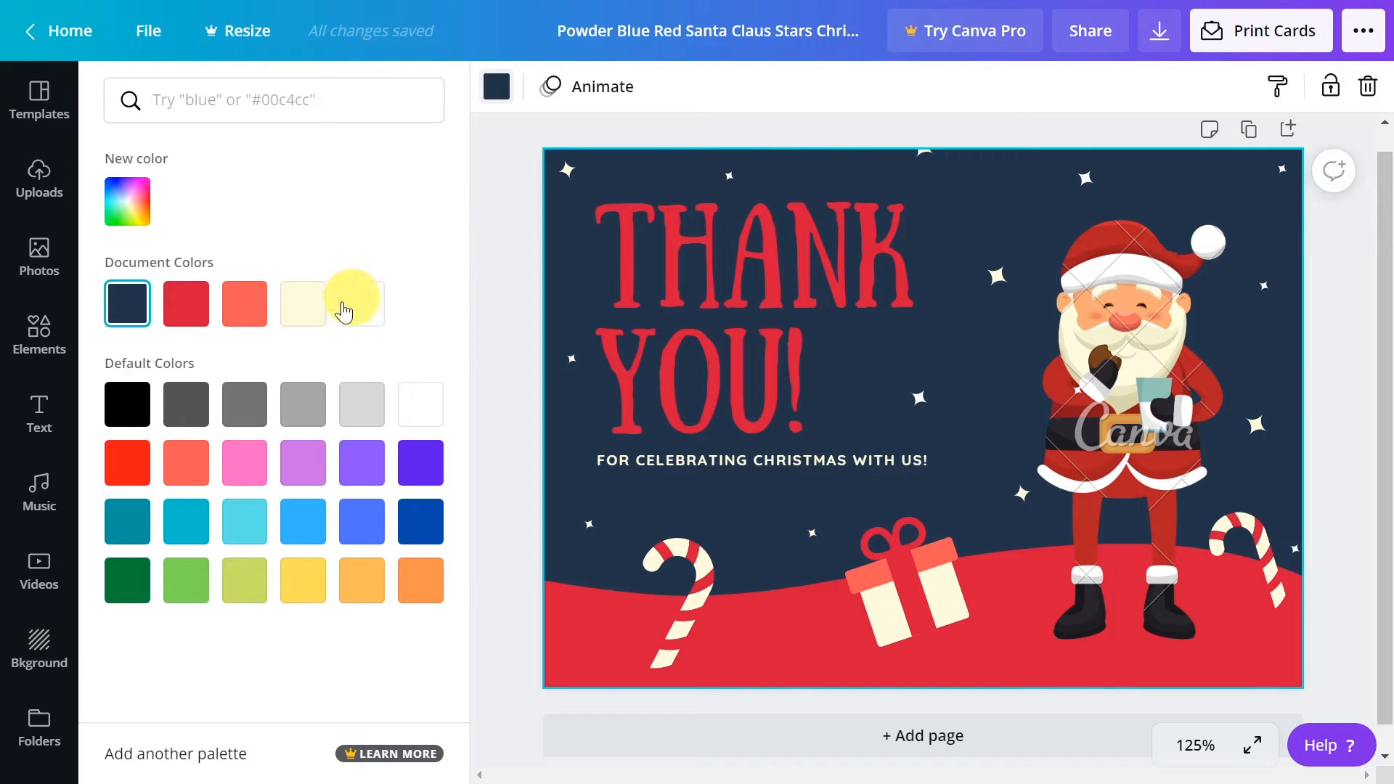
click(244, 403)
click(309, 320)
click(303, 399)
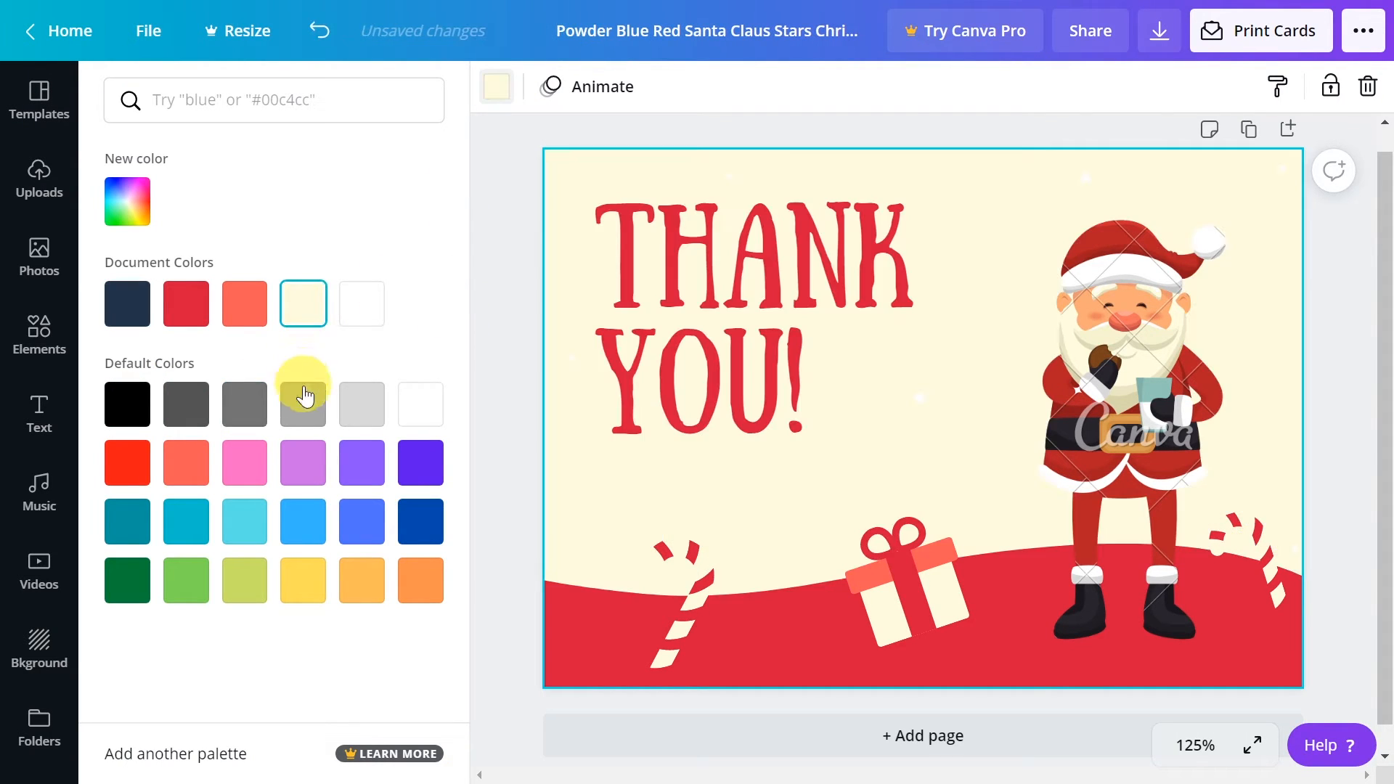
click(361, 458)
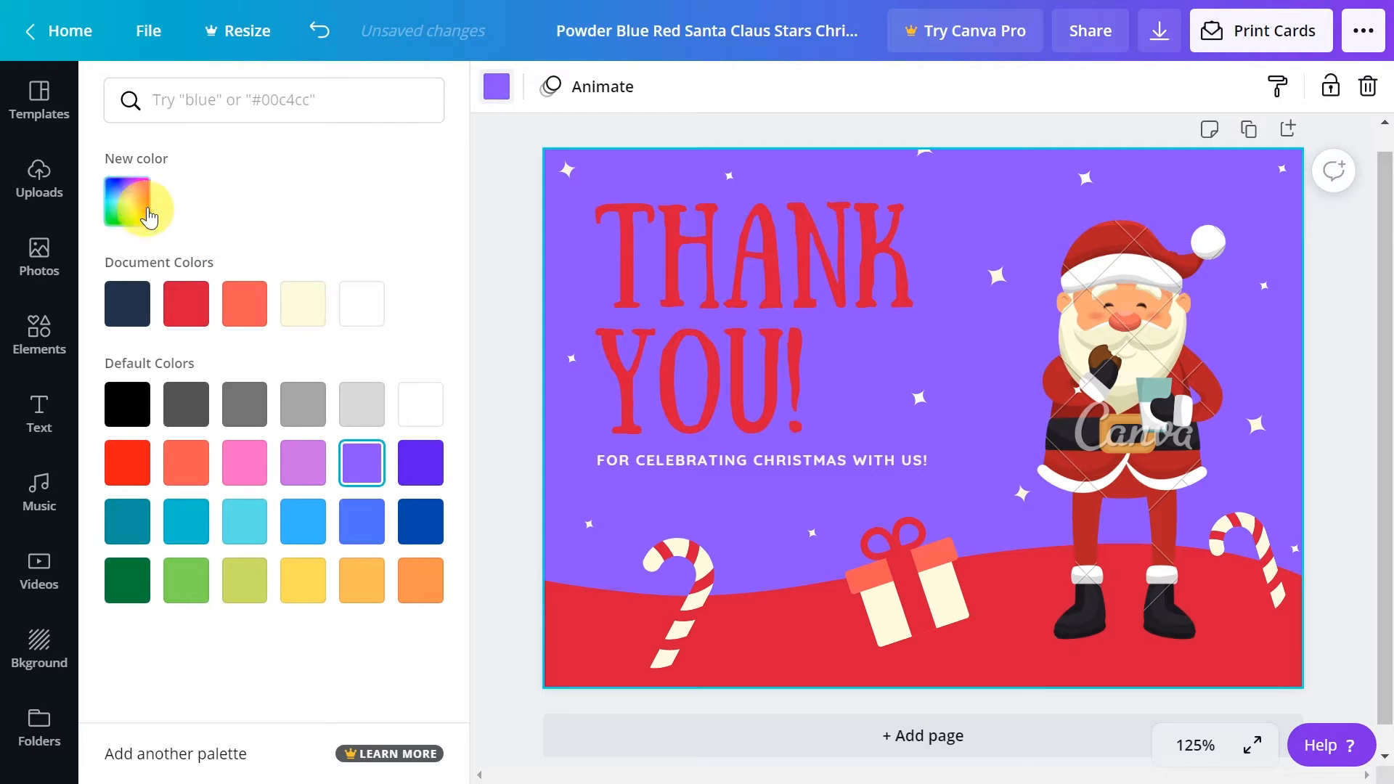
click(132, 211)
drag(274, 286, 243, 258)
click(207, 389)
click(257, 388)
click(380, 388)
click(420, 521)
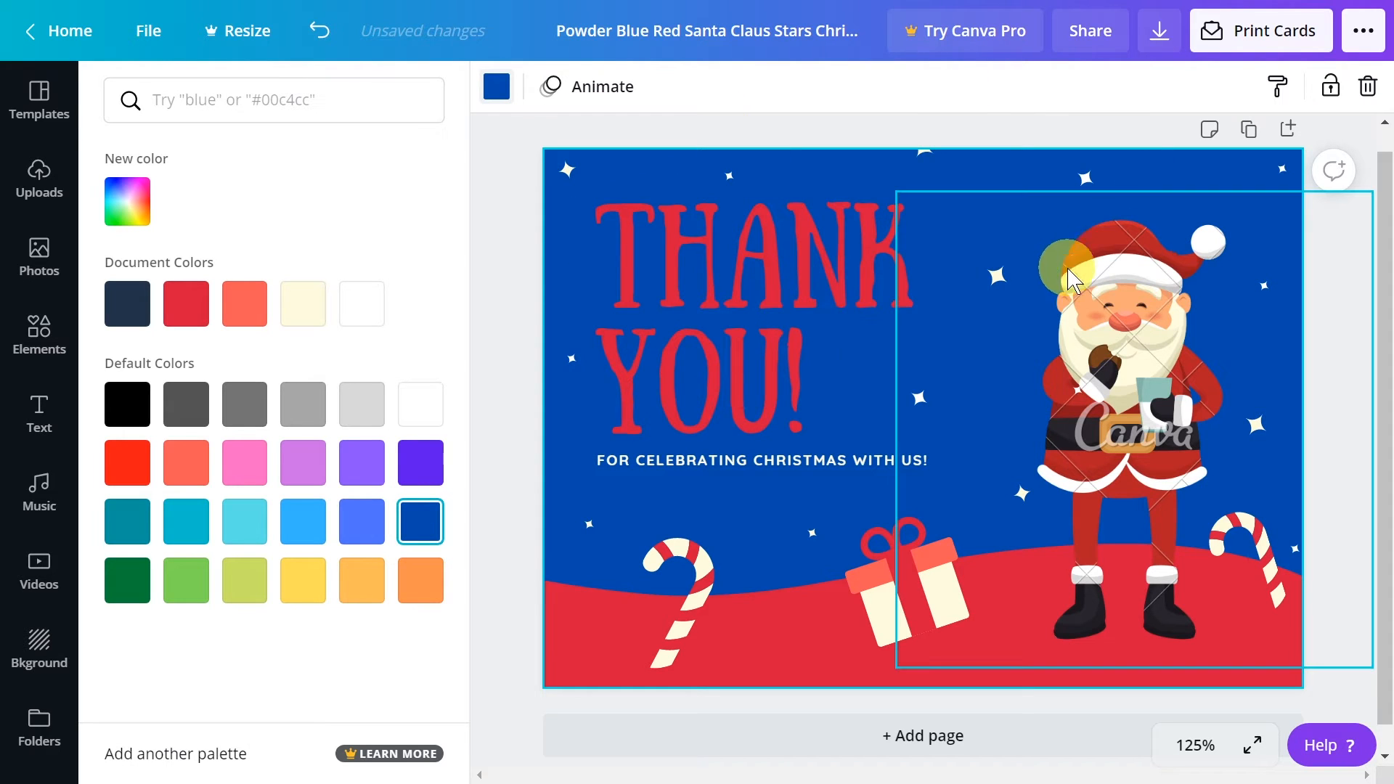
Recolor the red hill along the card's lower edge to light gray from the default colors
click(764, 642)
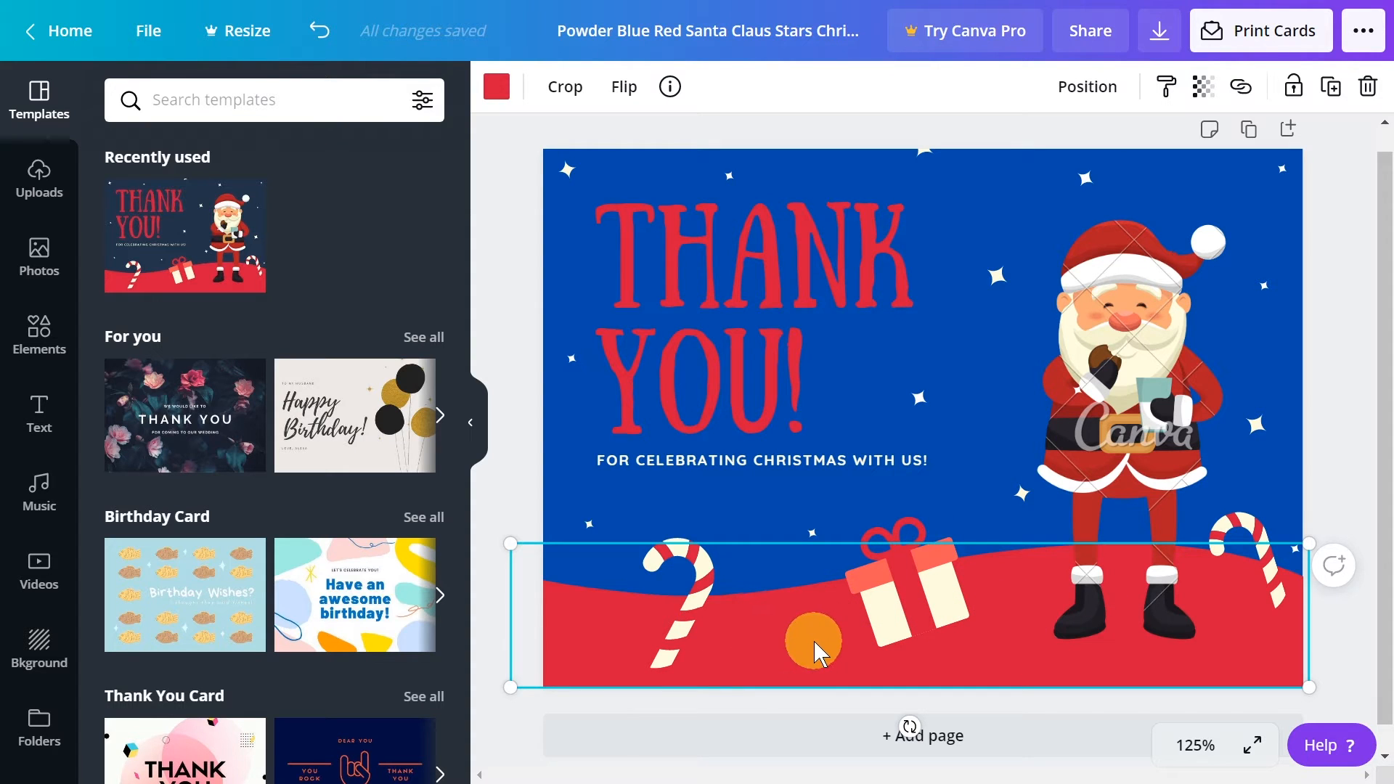
click(497, 87)
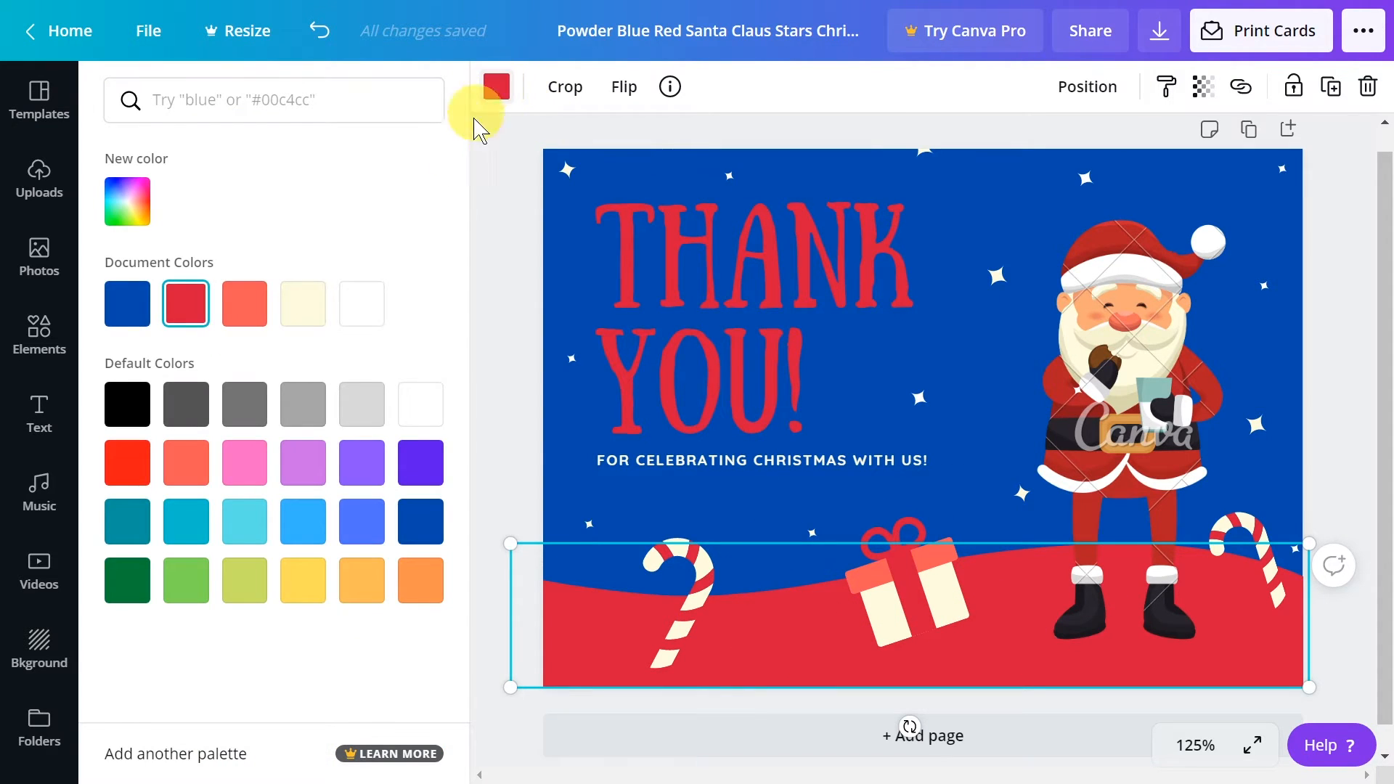
click(361, 404)
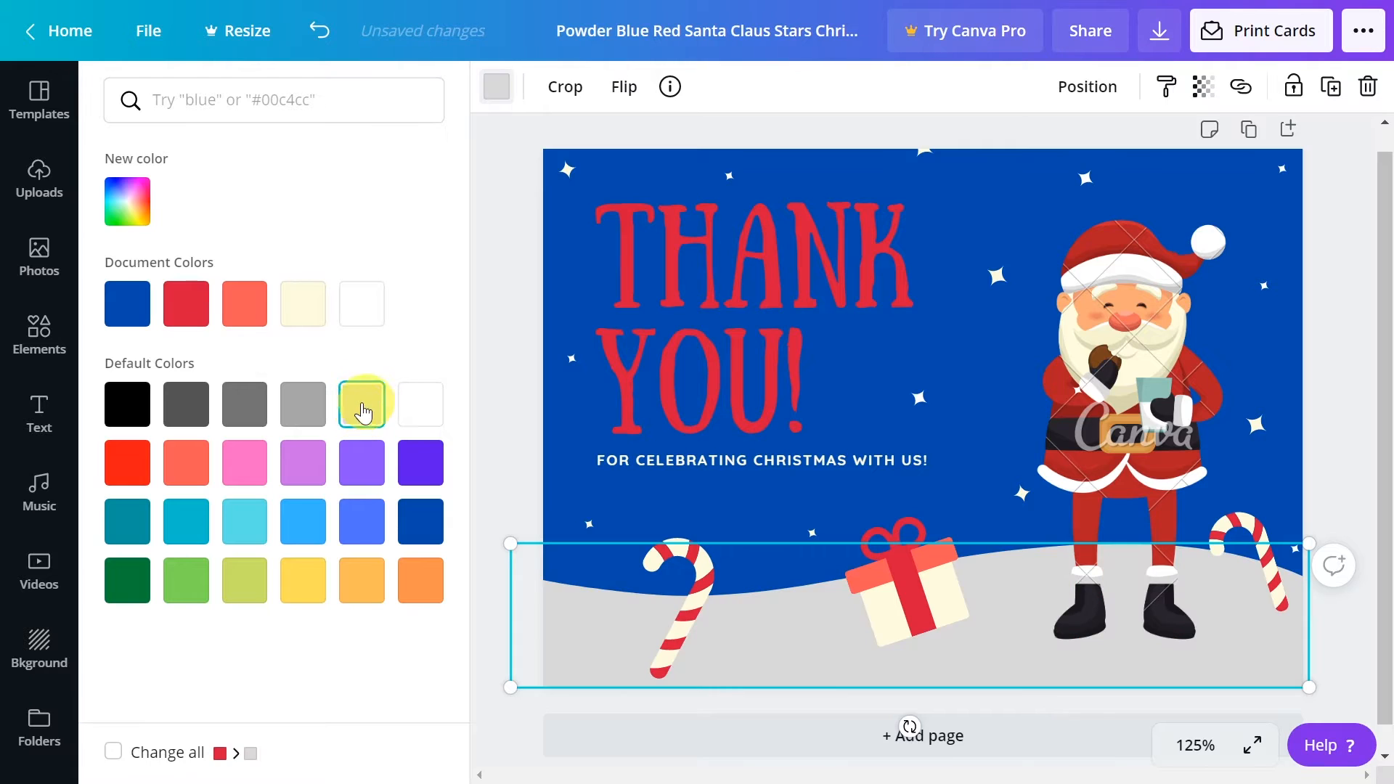
Delete the watermarked Santa Claus illustration from the card
click(1296, 305)
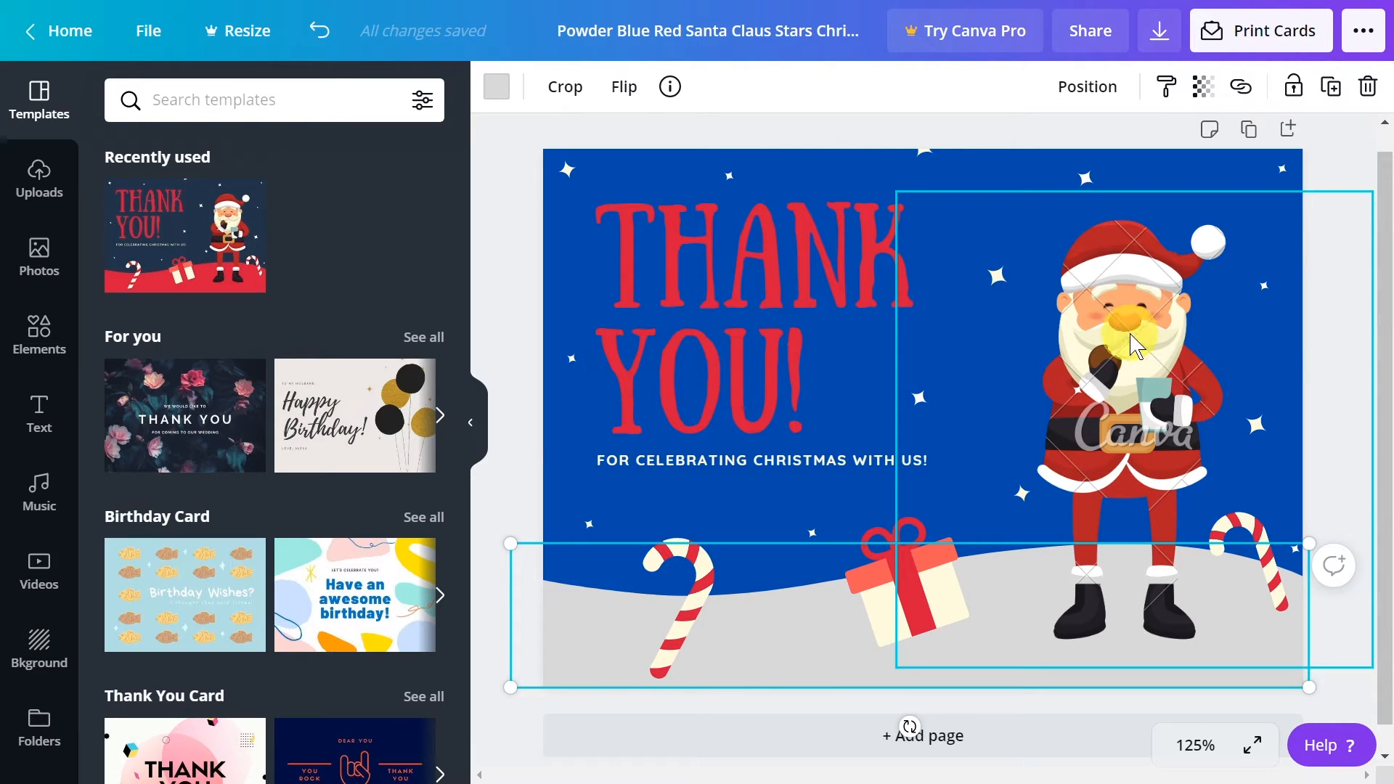
click(982, 638)
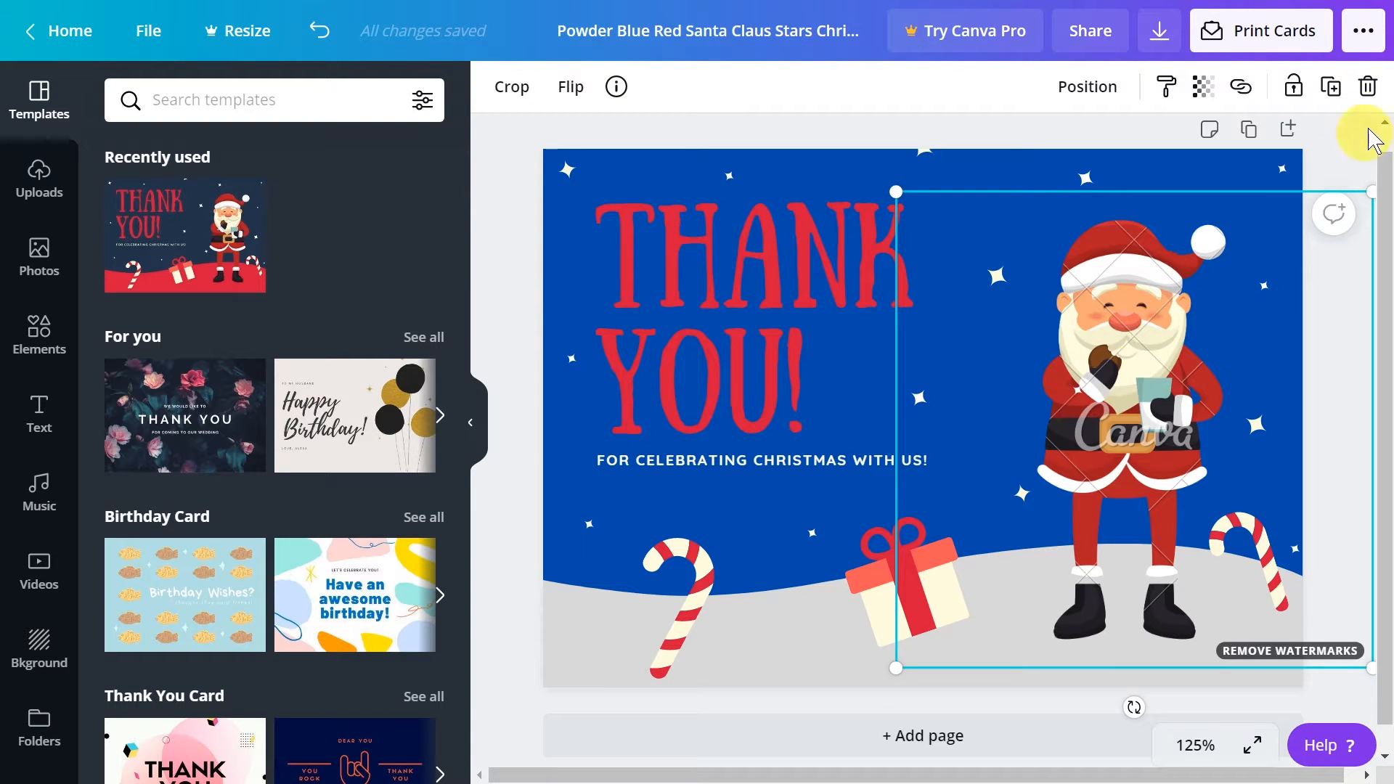
click(1369, 88)
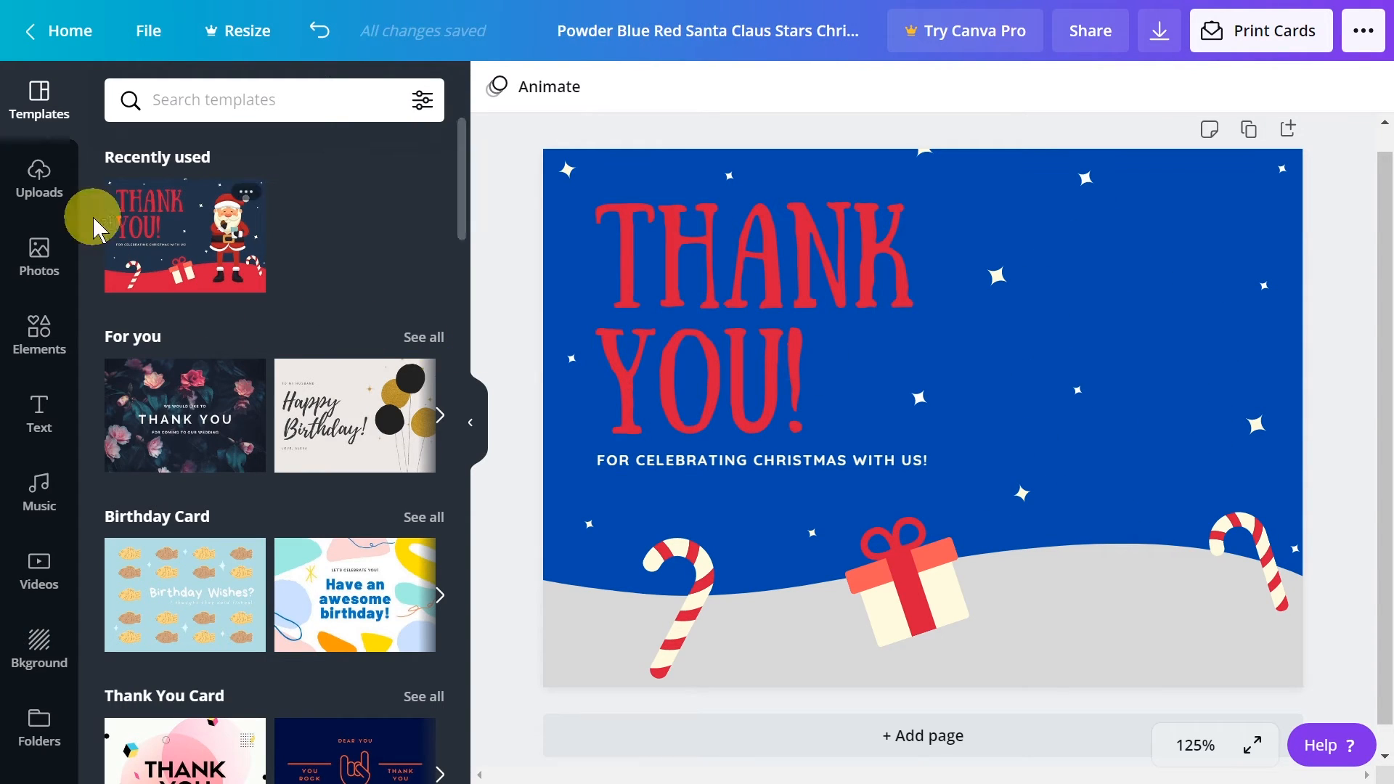
Examine the uploaded images and the available sources for uploading media
click(41, 175)
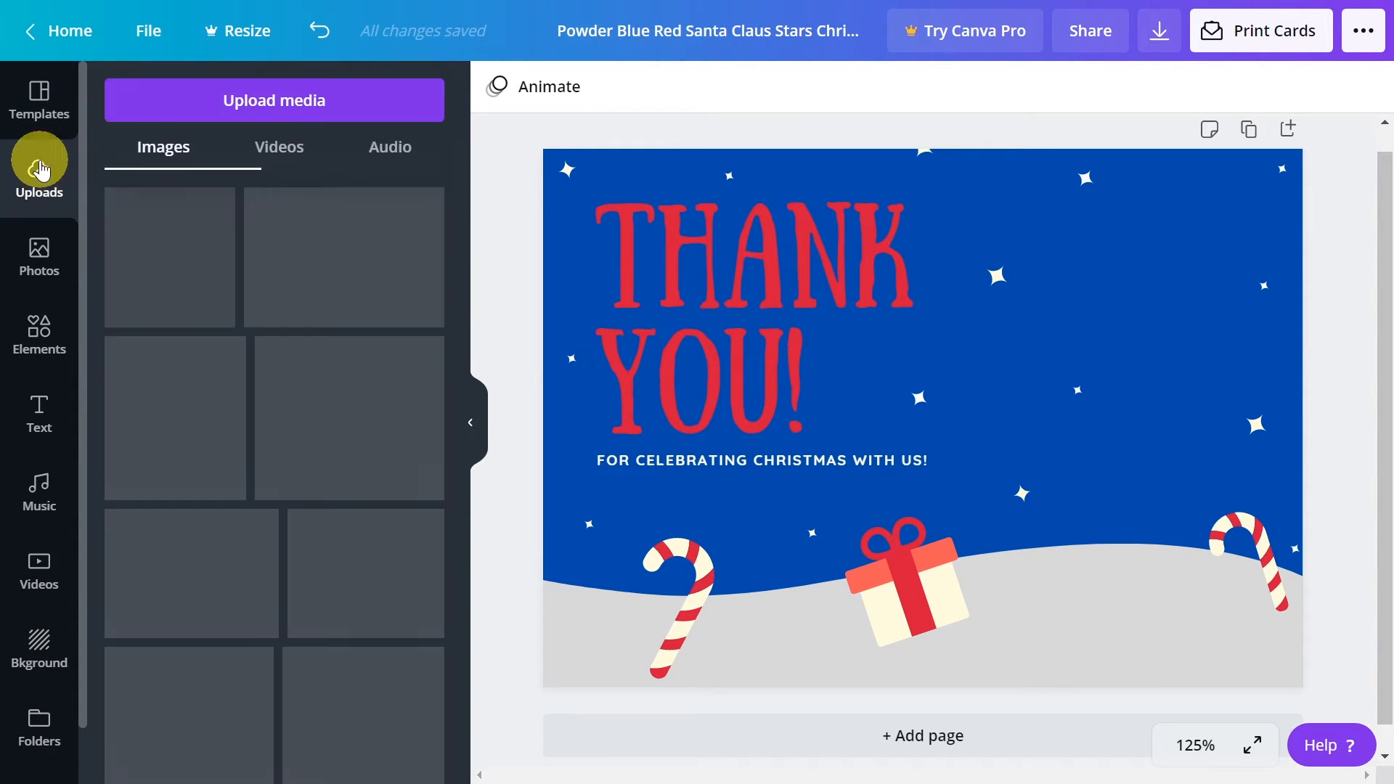
click(258, 106)
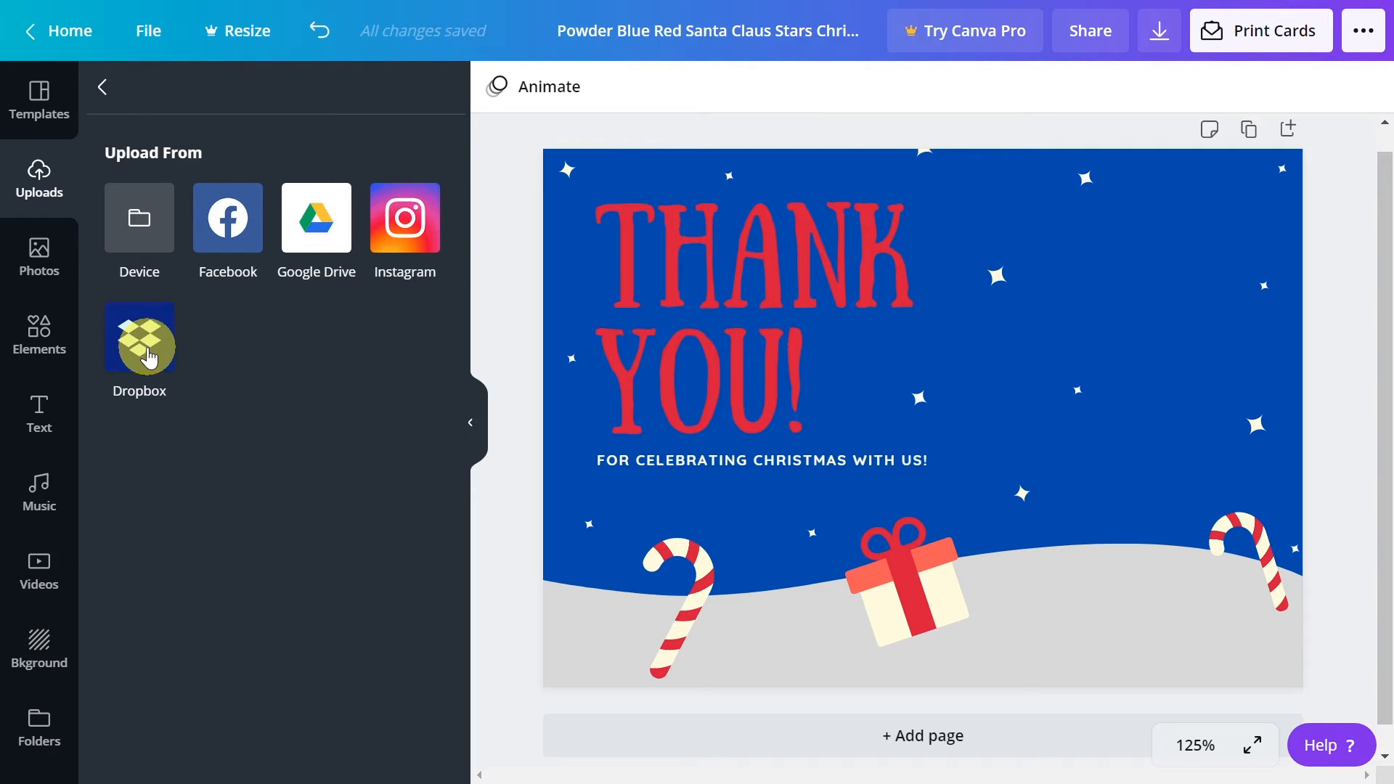
Search the elements library for "christmas" and look through the graphics for a free one
click(44, 323)
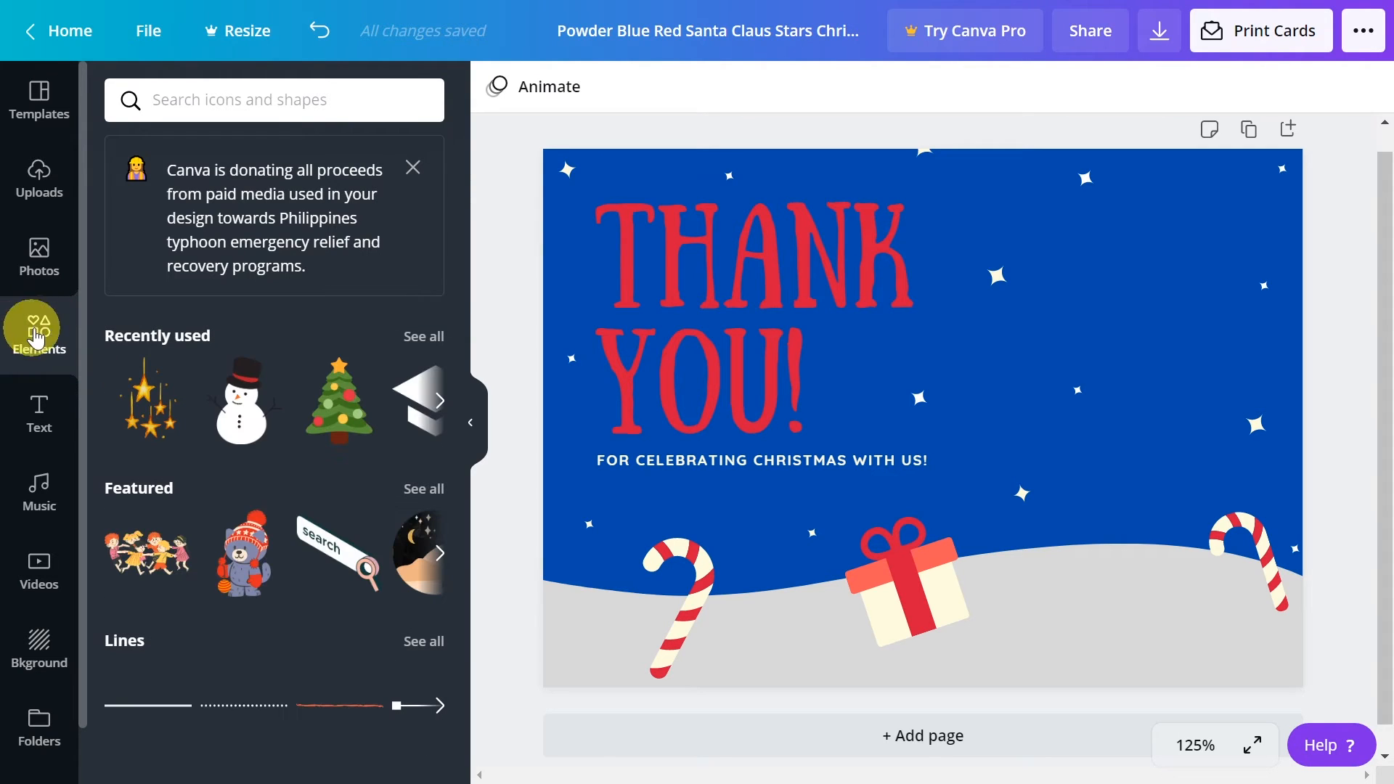
click(295, 86)
text(christmas)
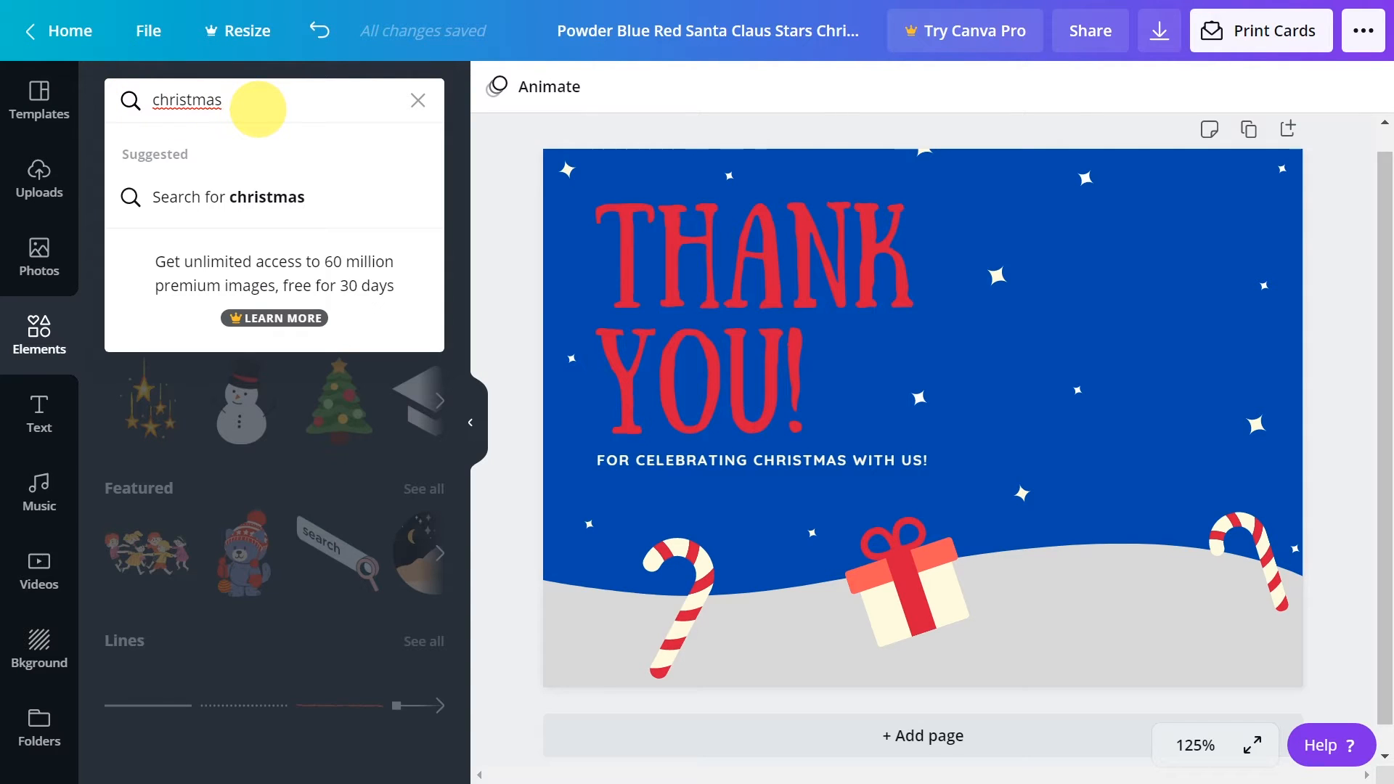
key(Return)
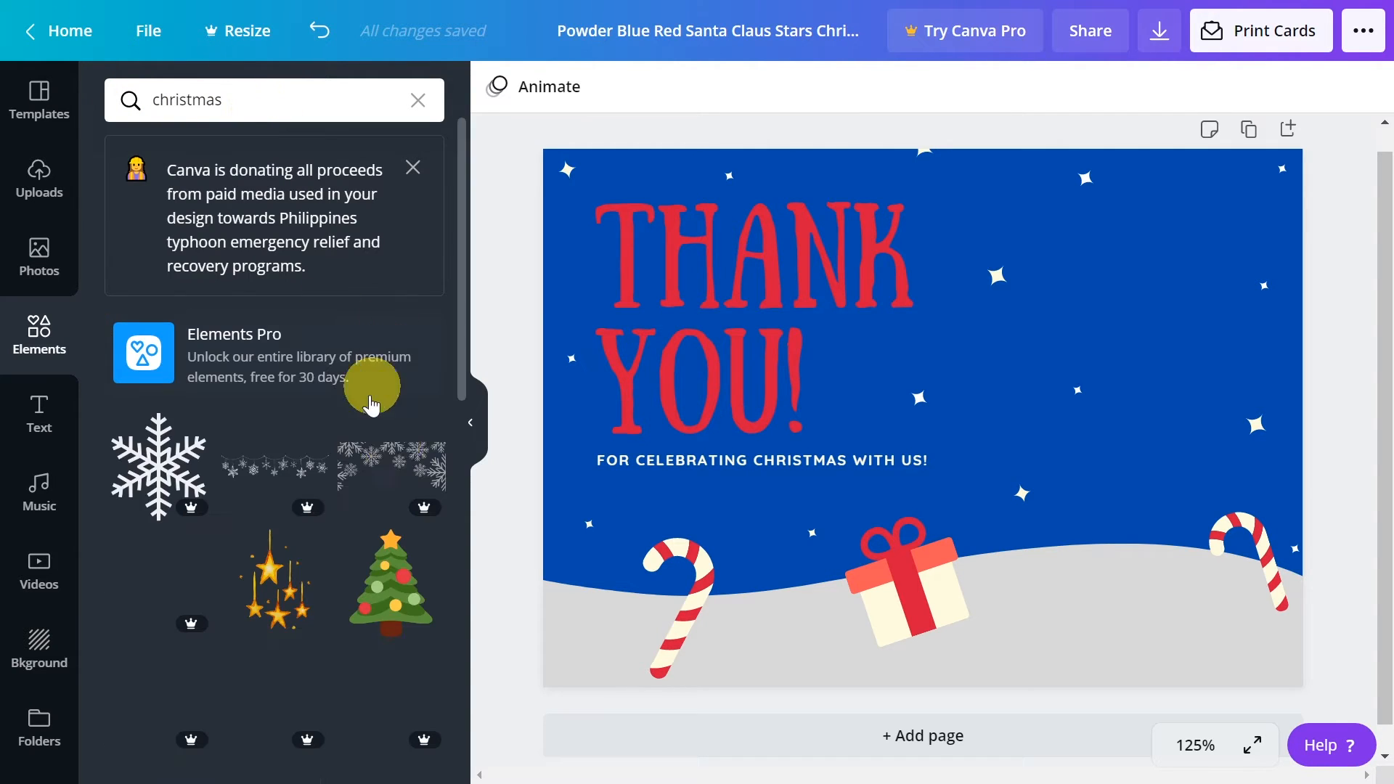
scroll(240, 562, down, 3)
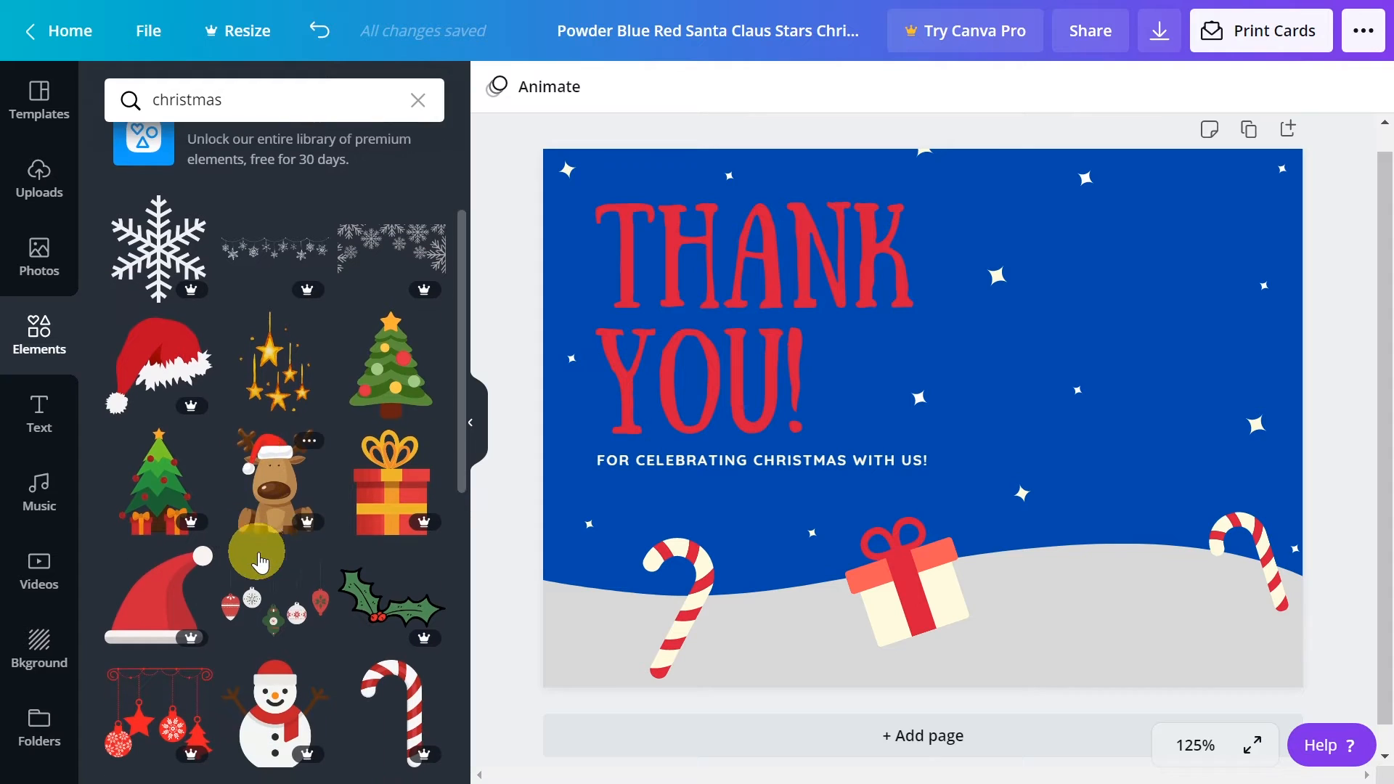
scroll(290, 574, up, 3)
scroll(305, 559, down, 2)
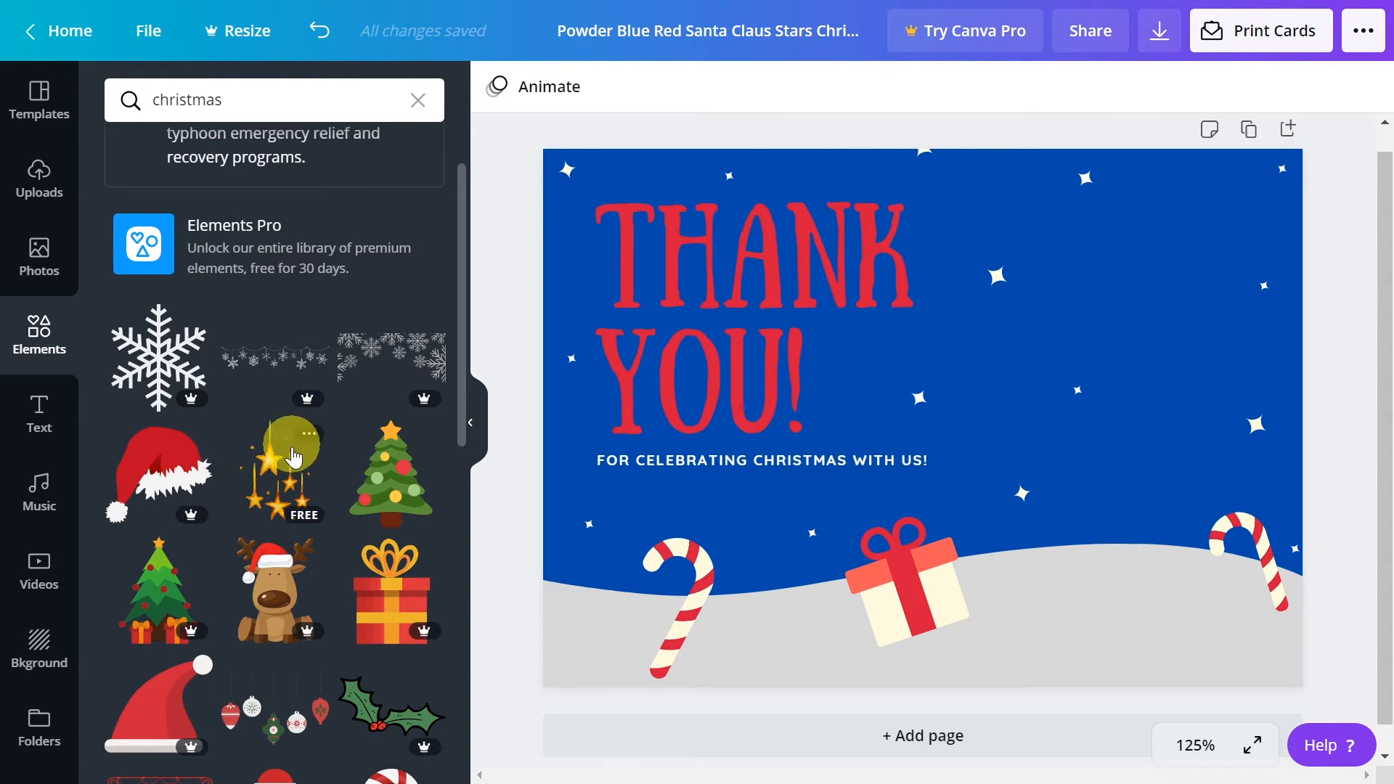
Add the free Christmas tree graphic on the card's right side and the free snowman between the left candy cane and the gift
click(390, 487)
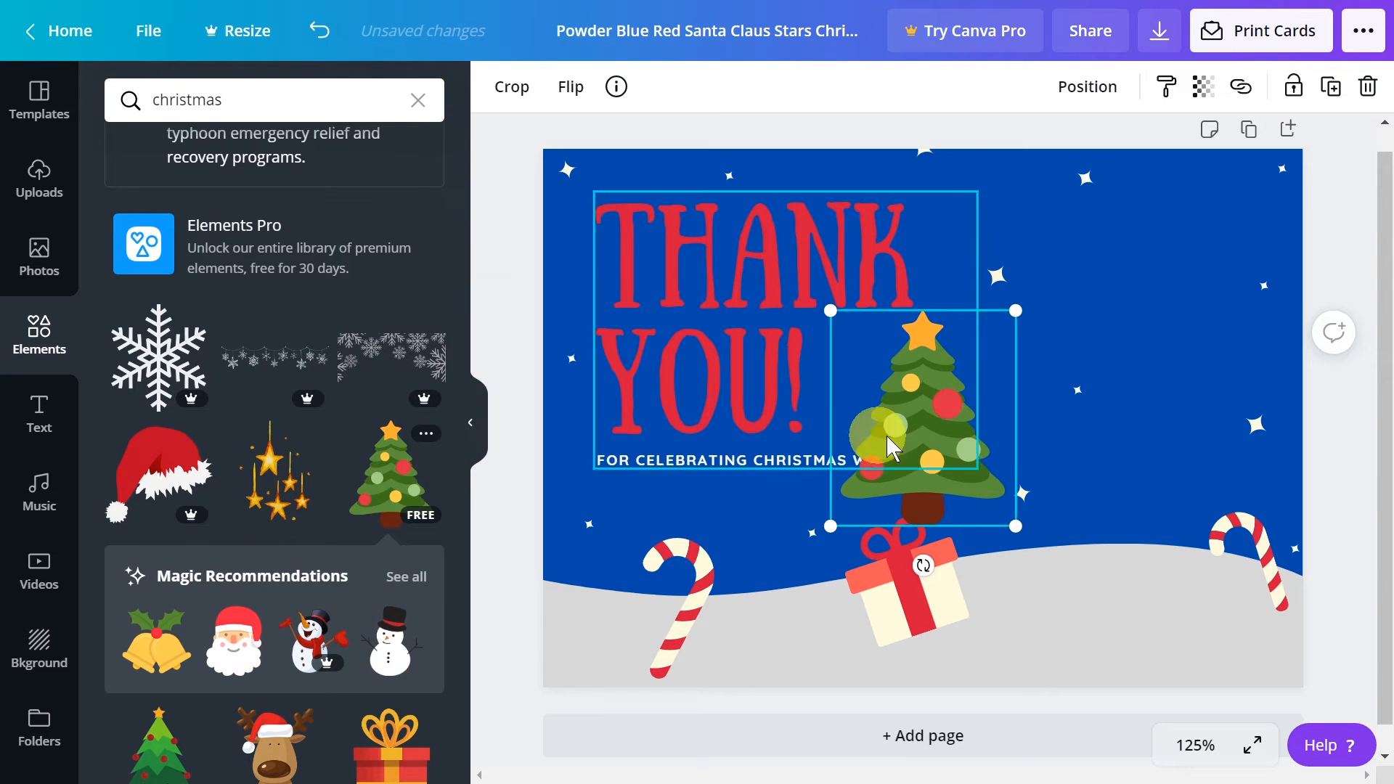
drag(930, 433, 1173, 473)
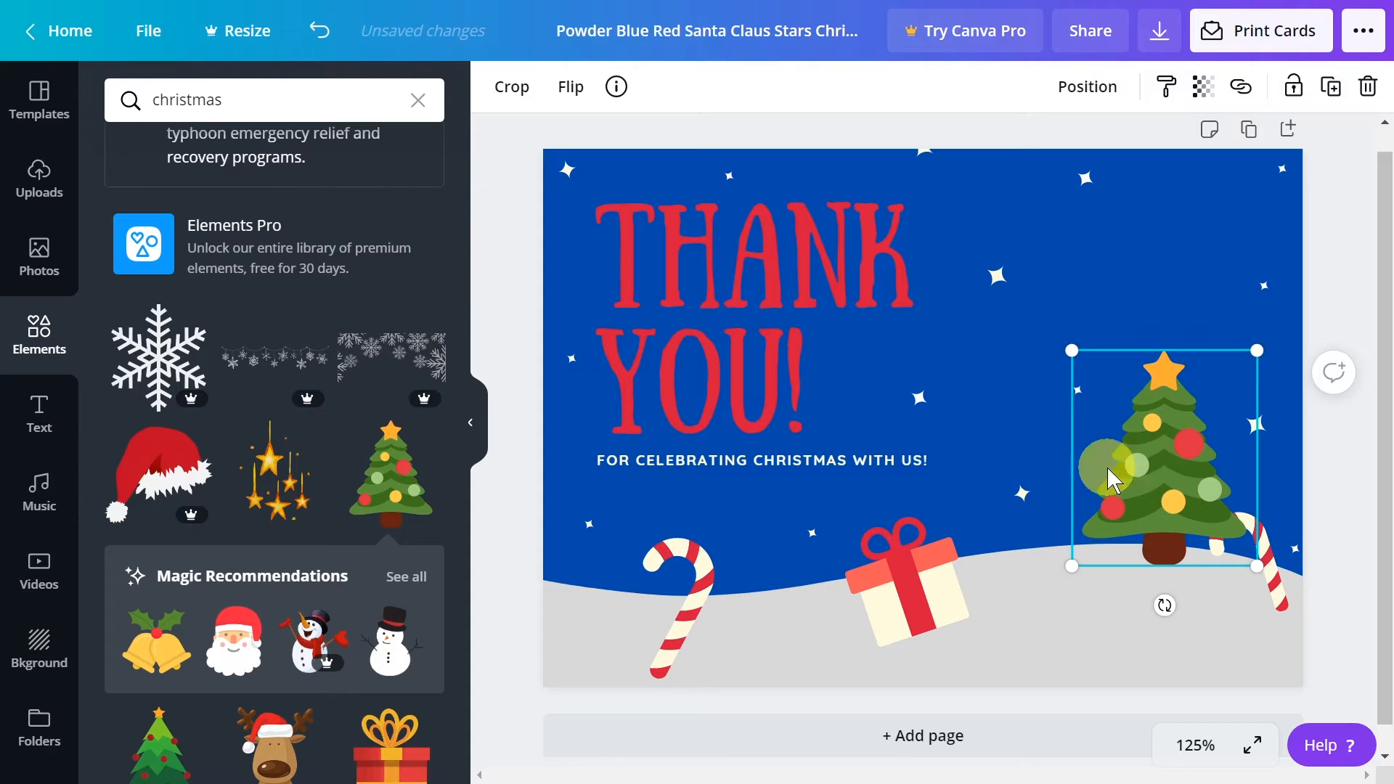
click(392, 659)
drag(939, 467, 801, 594)
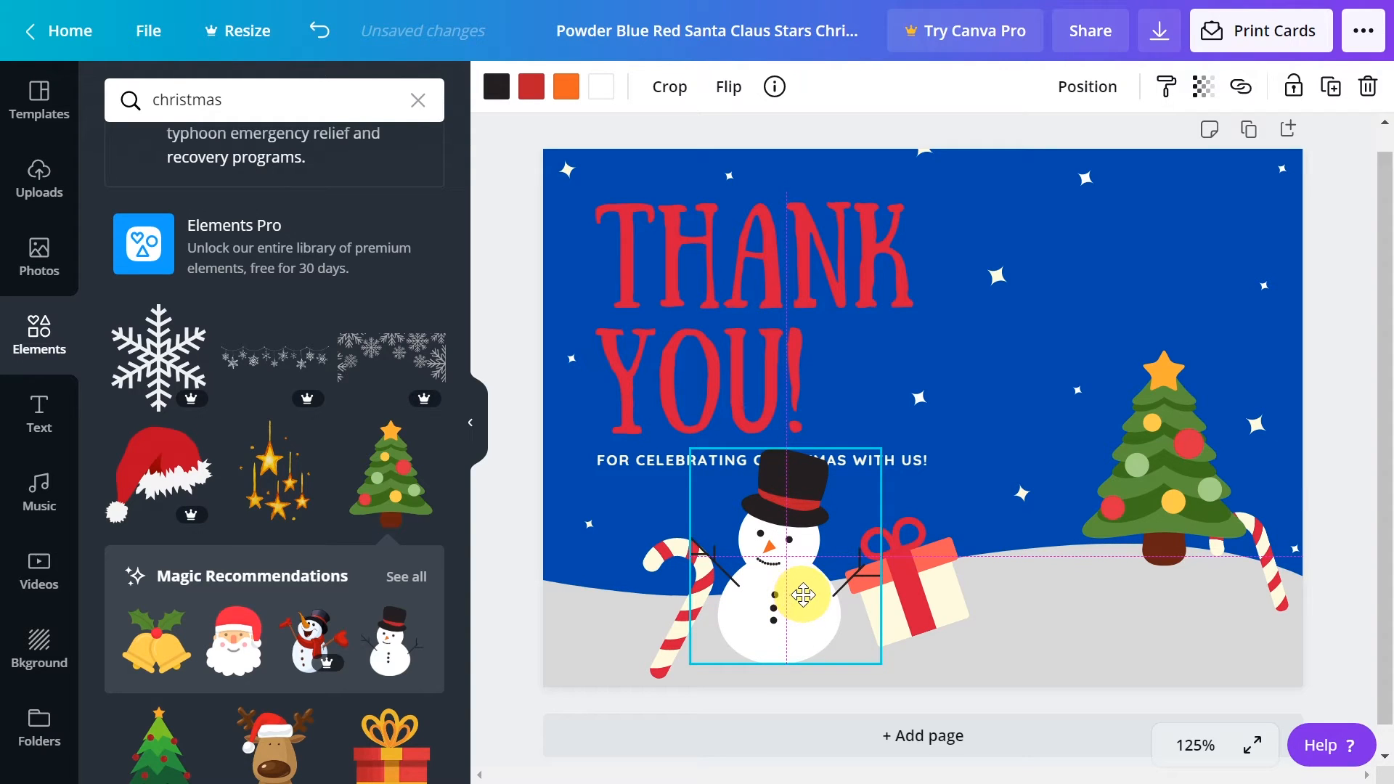
Enlarge the Christmas tree and position it so its trunk stands on the gray hill
click(1188, 454)
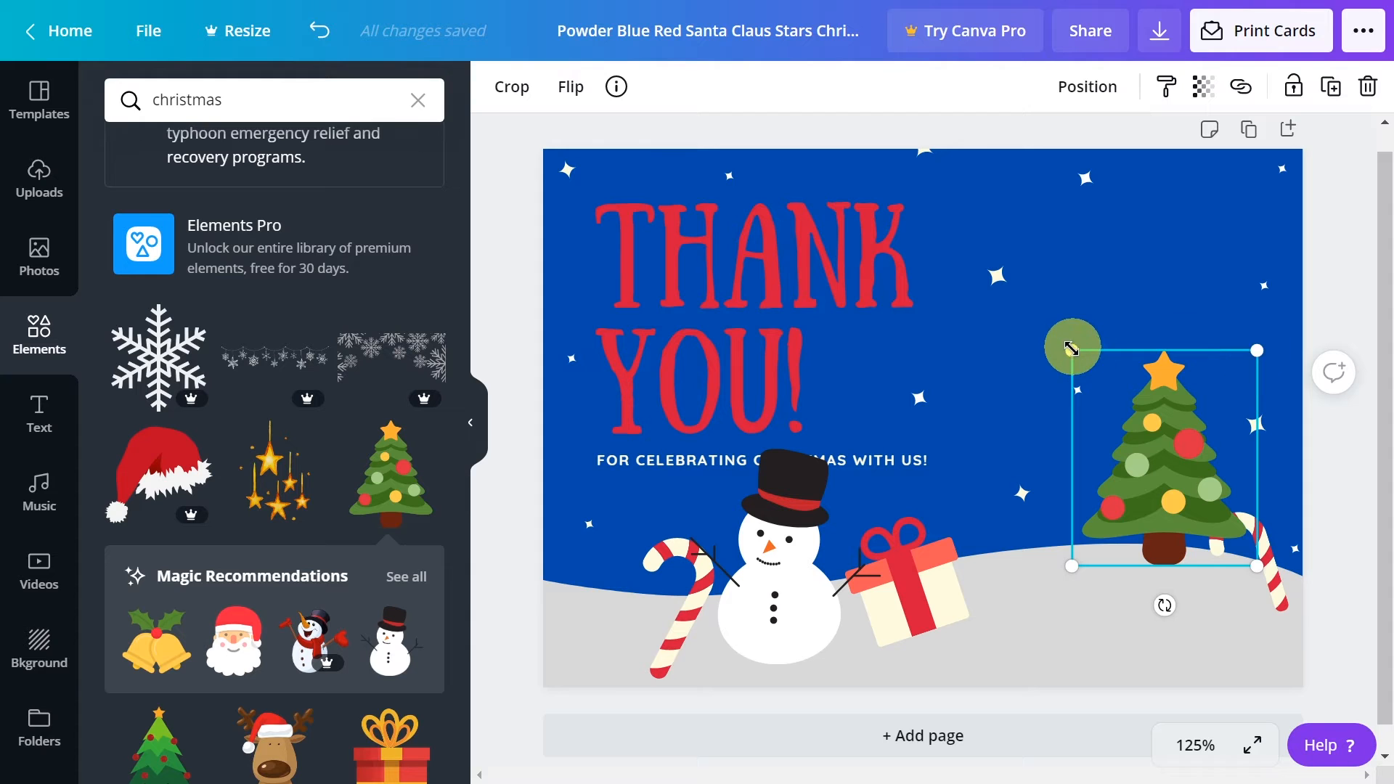
drag(1065, 342, 970, 257)
drag(1147, 357, 1178, 366)
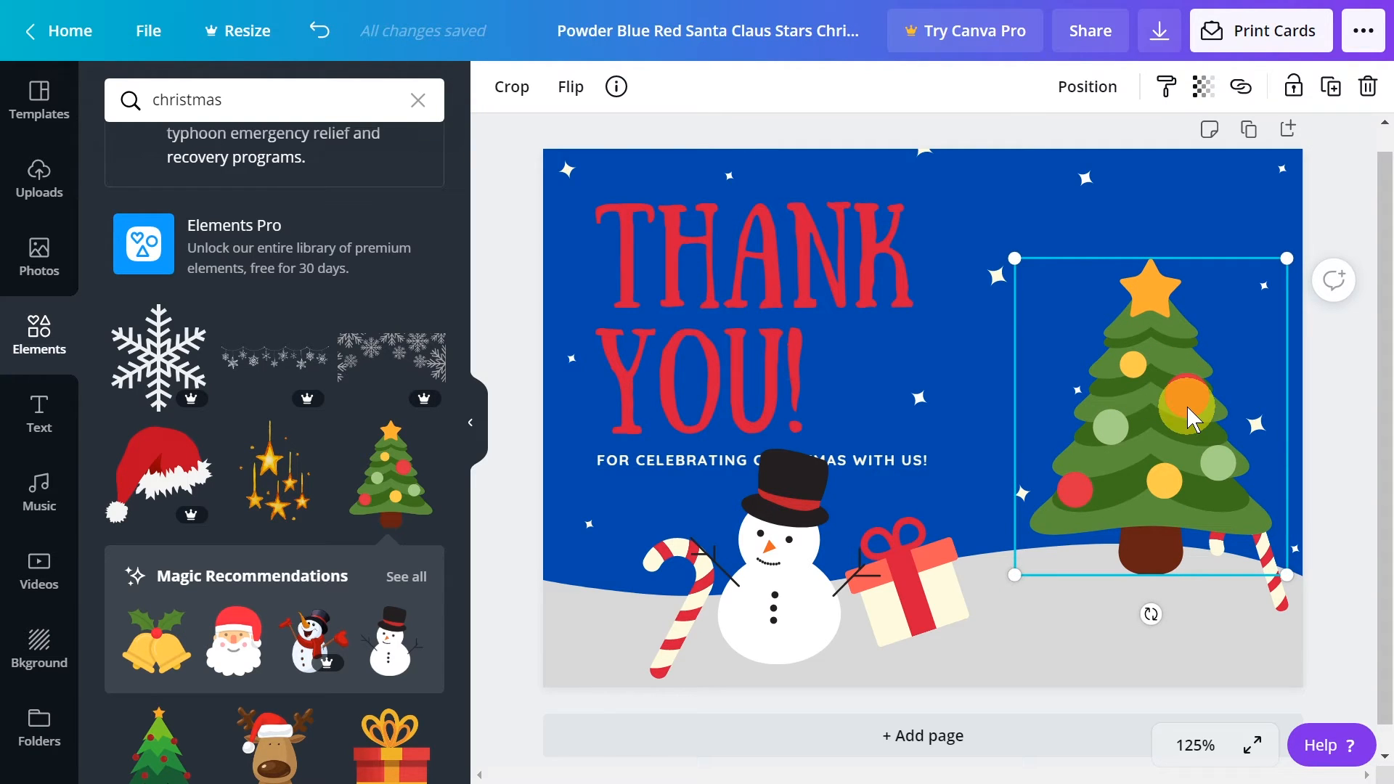
Bring the candy cane behind the tree to the front, rotate it to lean the other way, and place it beside the trunk
click(1280, 604)
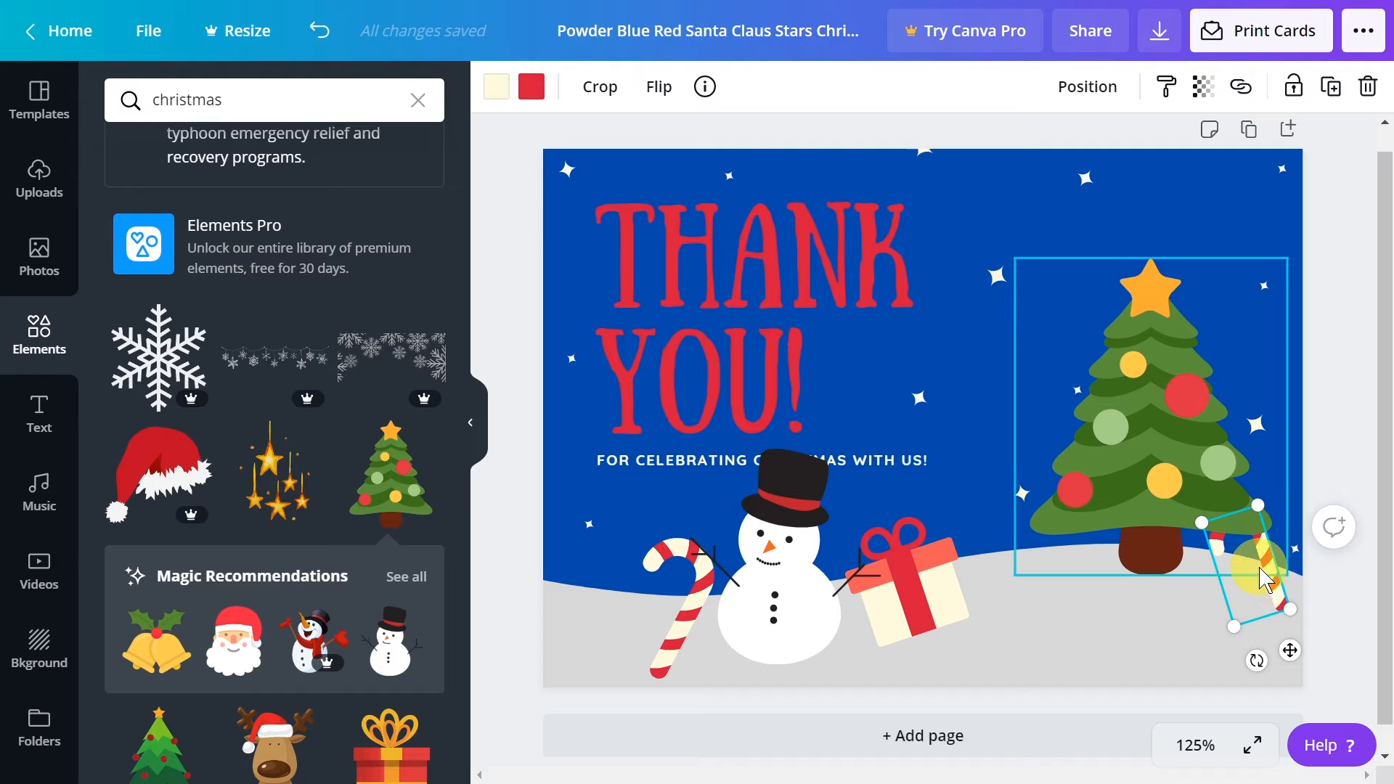
right_click(1279, 602)
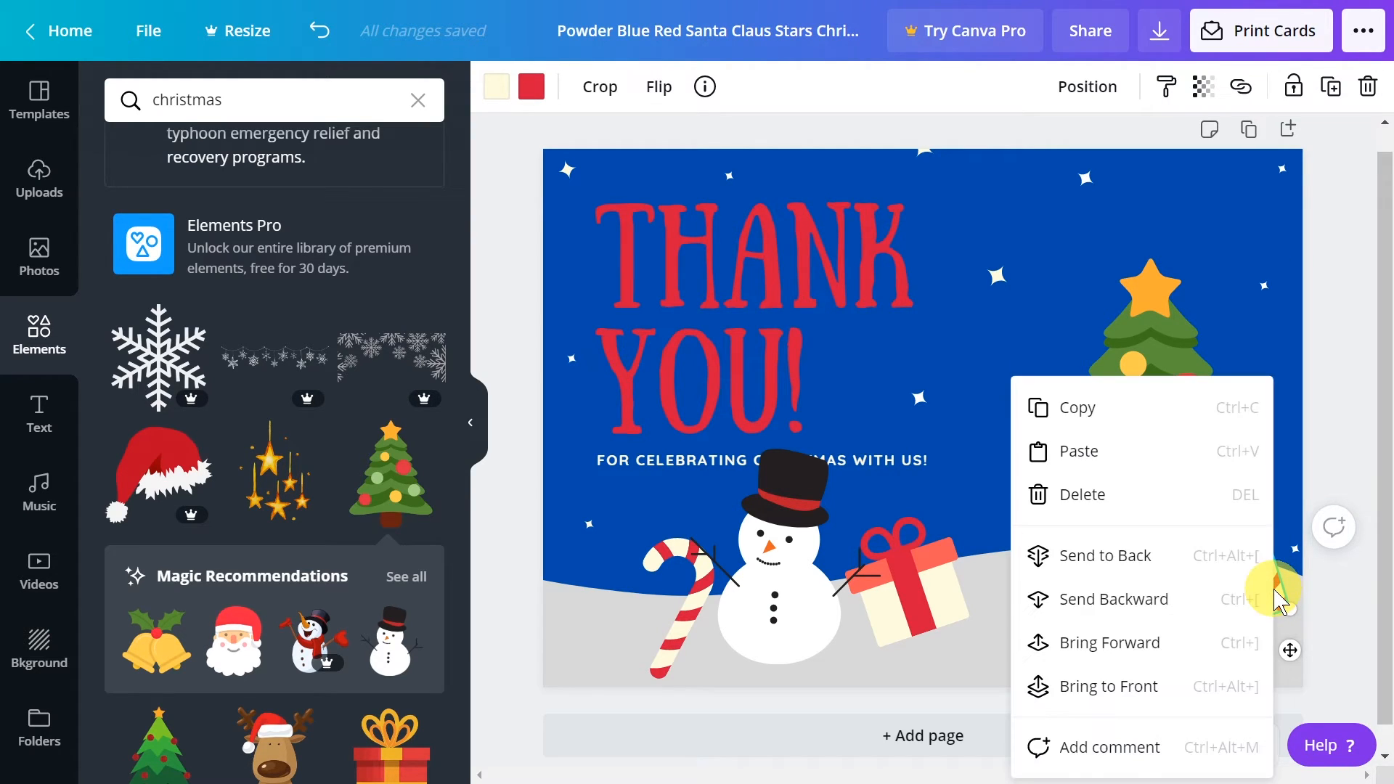
click(1125, 686)
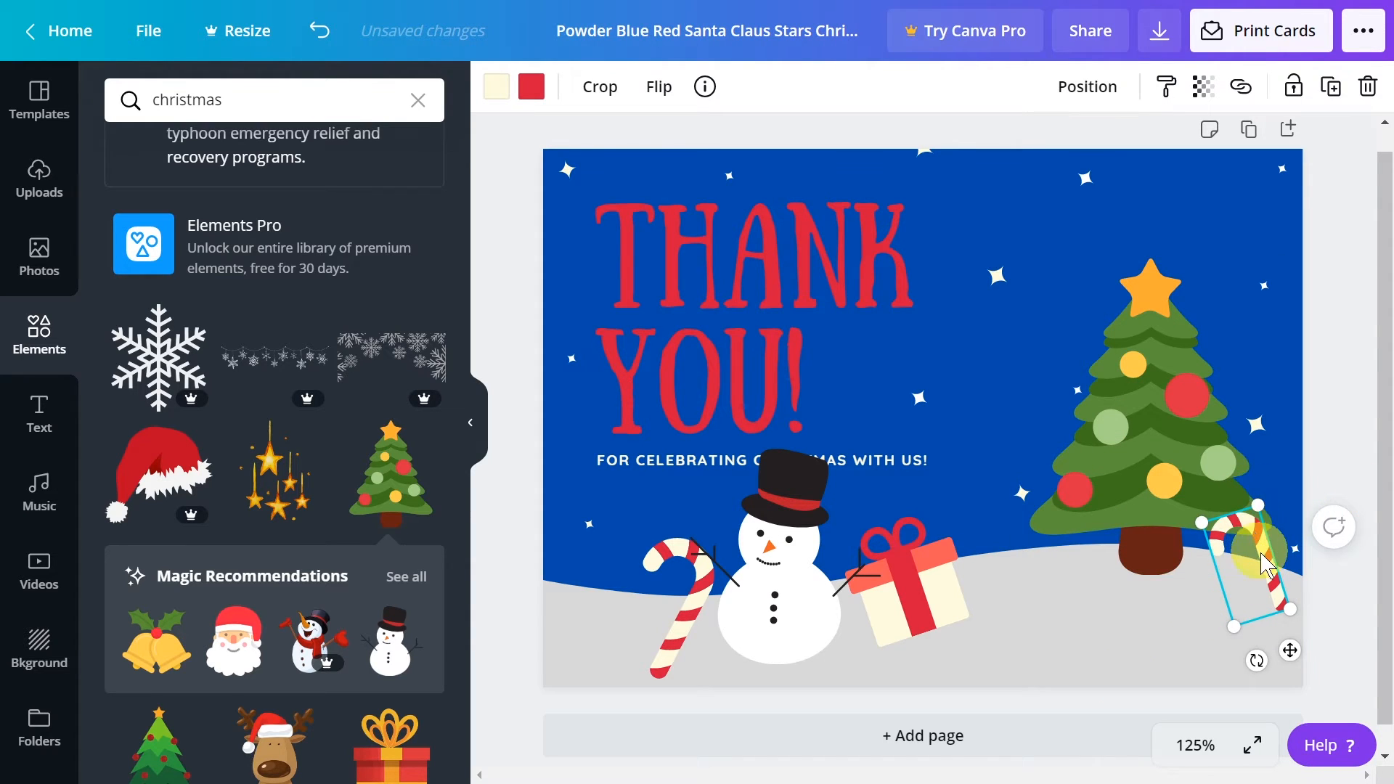
drag(1279, 581, 1243, 556)
drag(1234, 638, 1170, 636)
drag(1234, 591, 1263, 619)
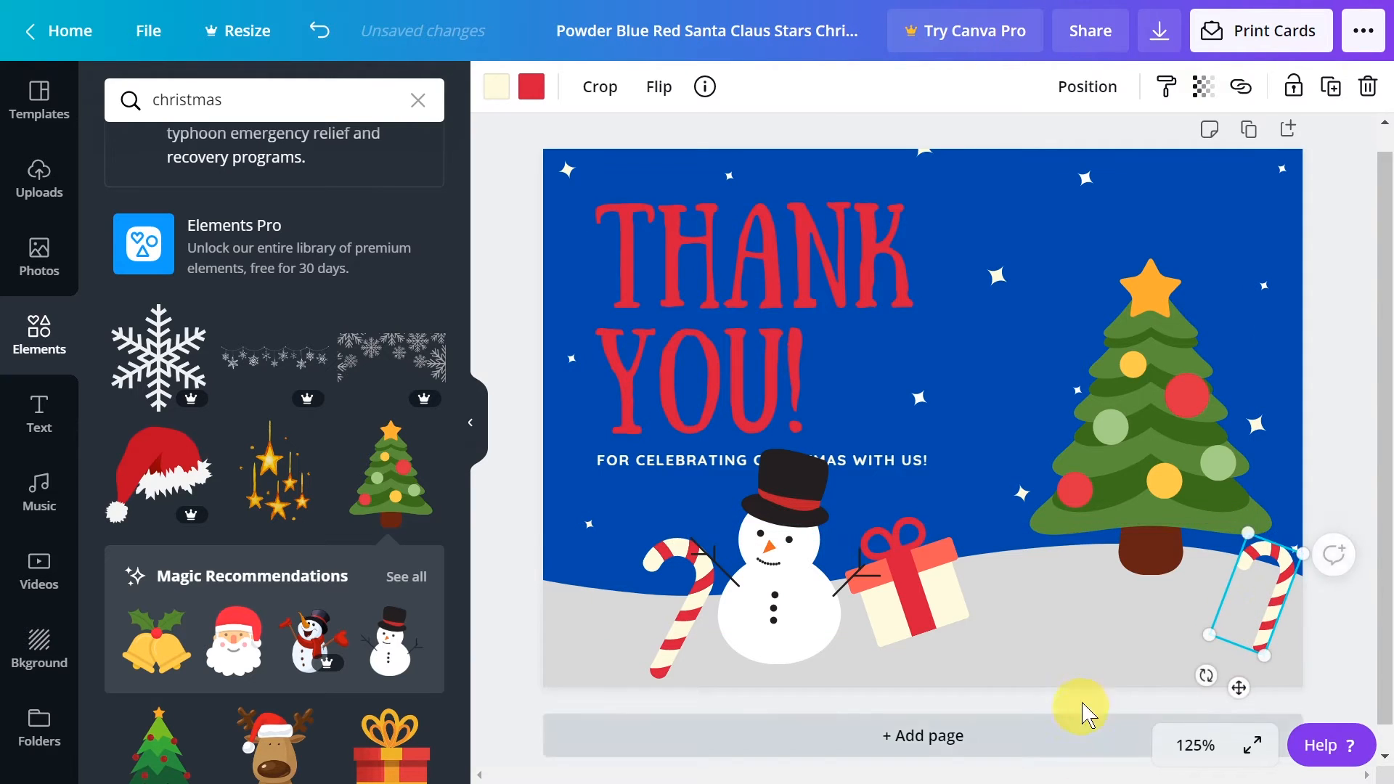
Move the gift clear of the snowman toward the tree and recolor its cream box to yellow from the default colors
click(1092, 648)
click(939, 590)
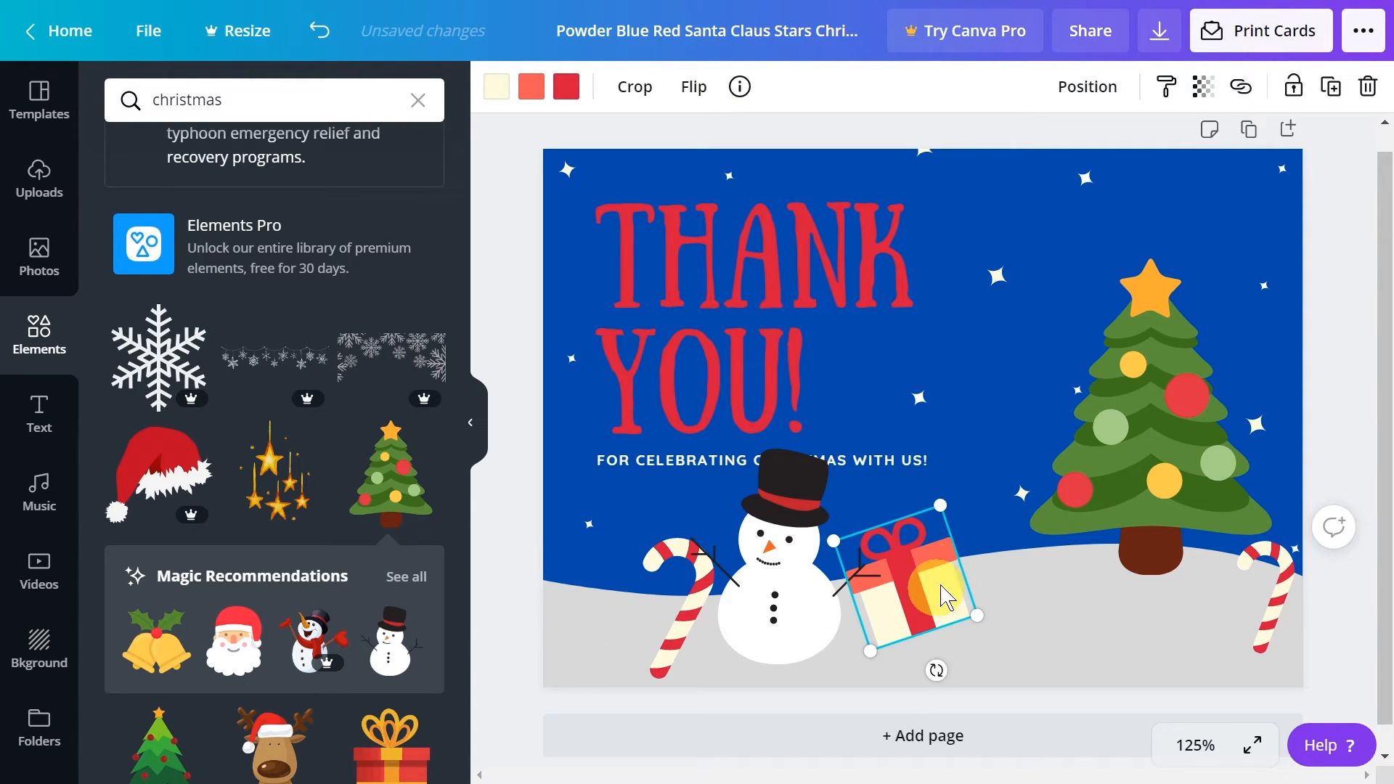
drag(935, 604, 990, 574)
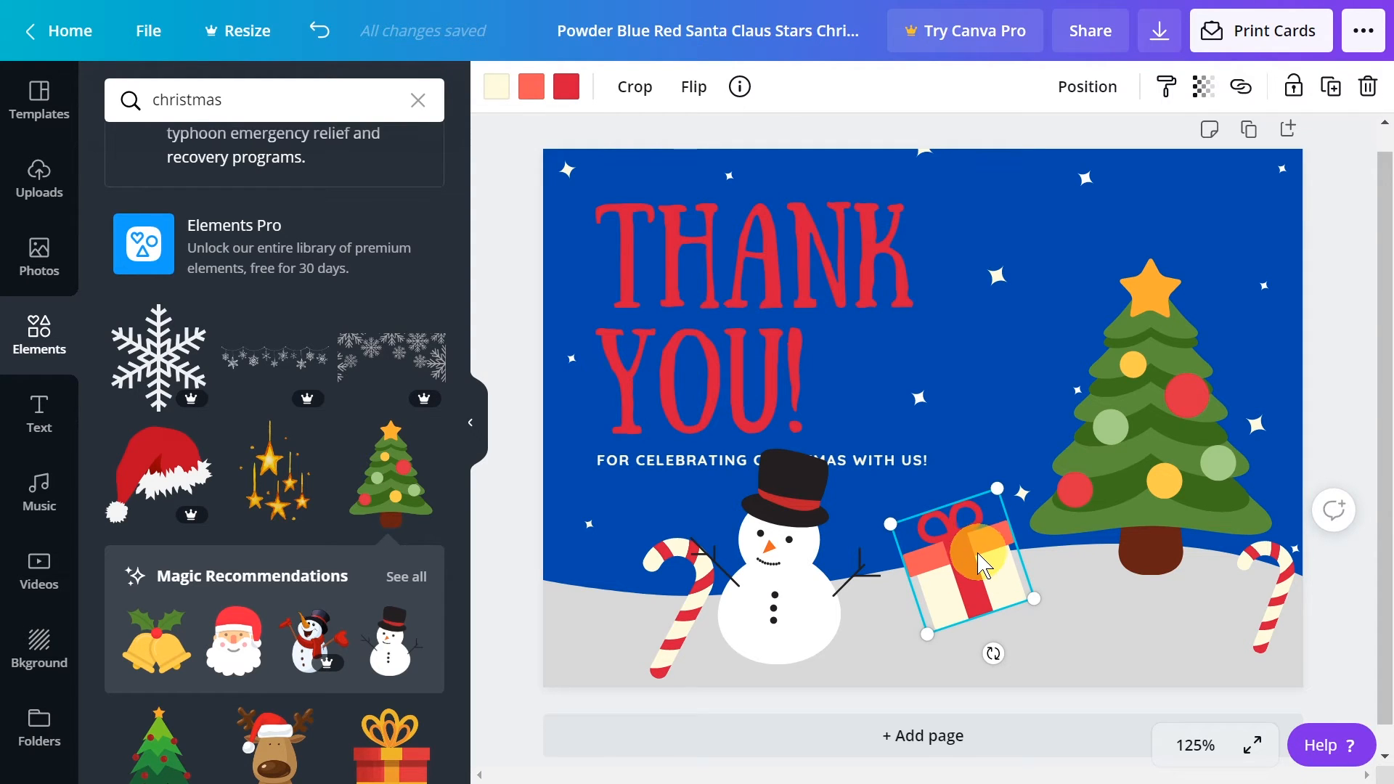
click(497, 88)
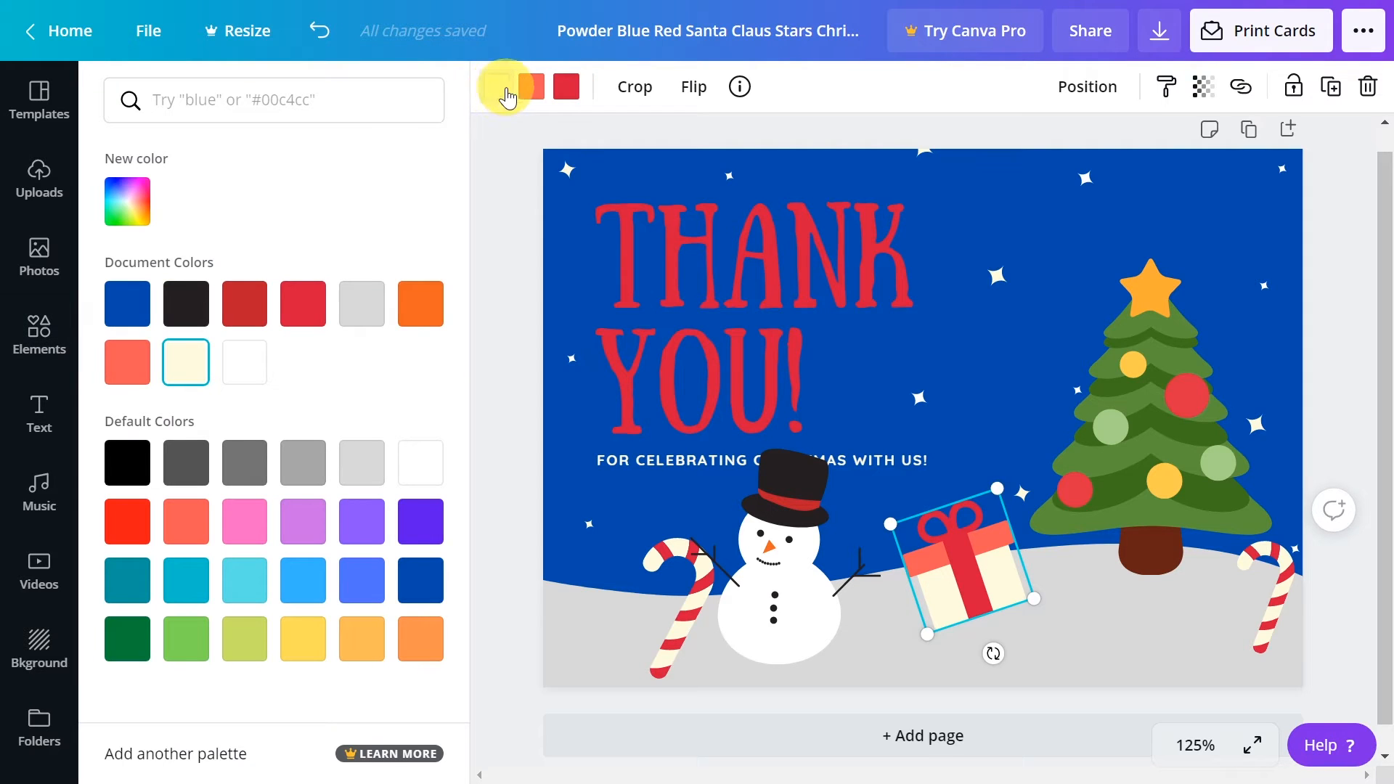
click(301, 642)
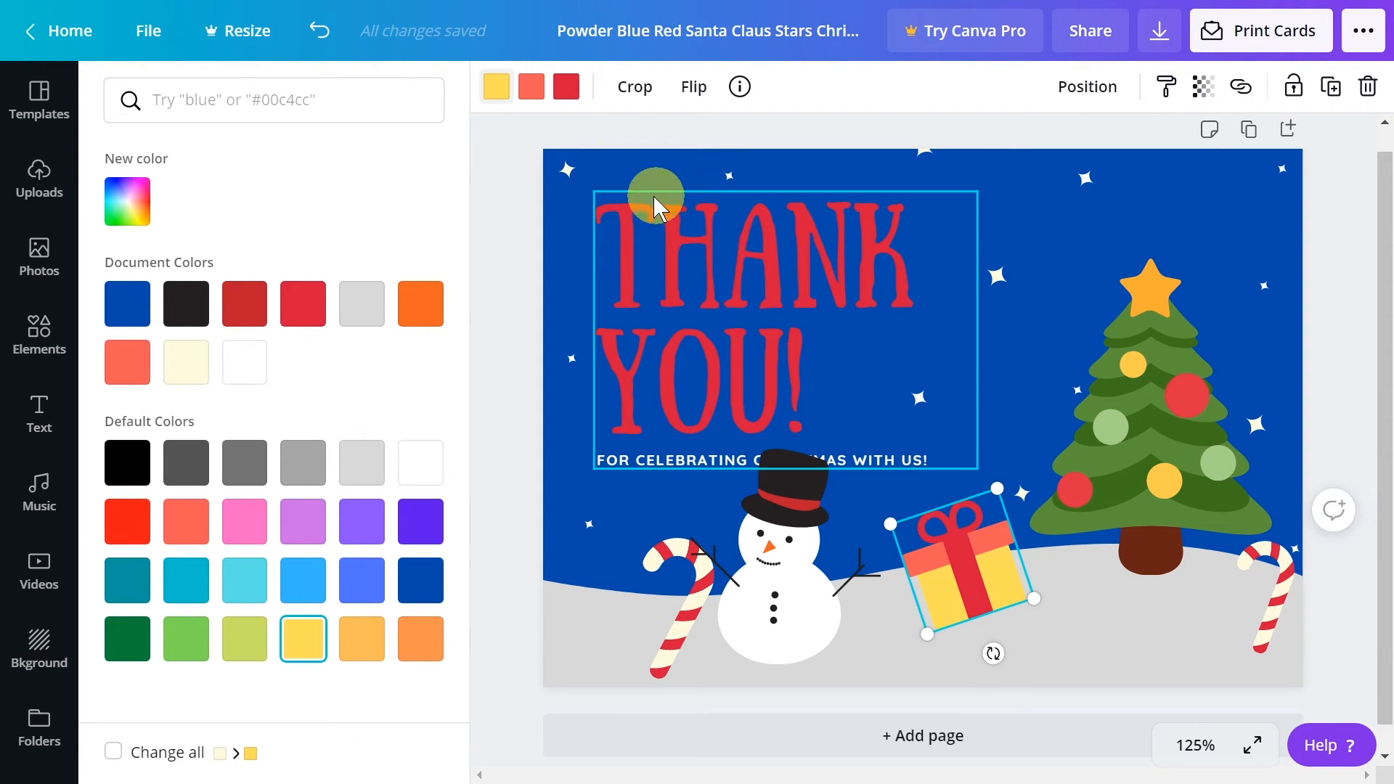
Try several colors on the gift's coral lid and settle on light orange from the default colors
click(528, 93)
click(244, 305)
click(185, 305)
click(128, 306)
click(244, 521)
click(186, 521)
click(128, 521)
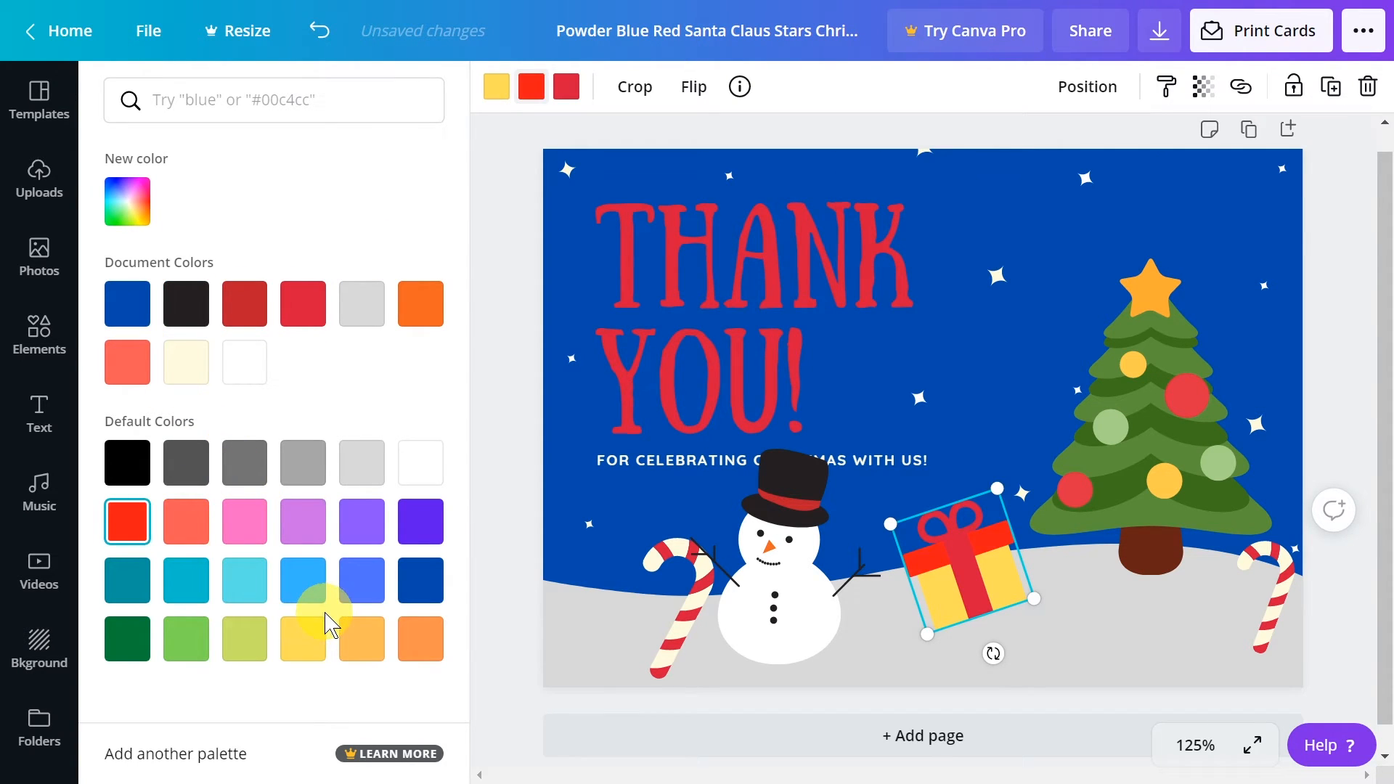
click(420, 638)
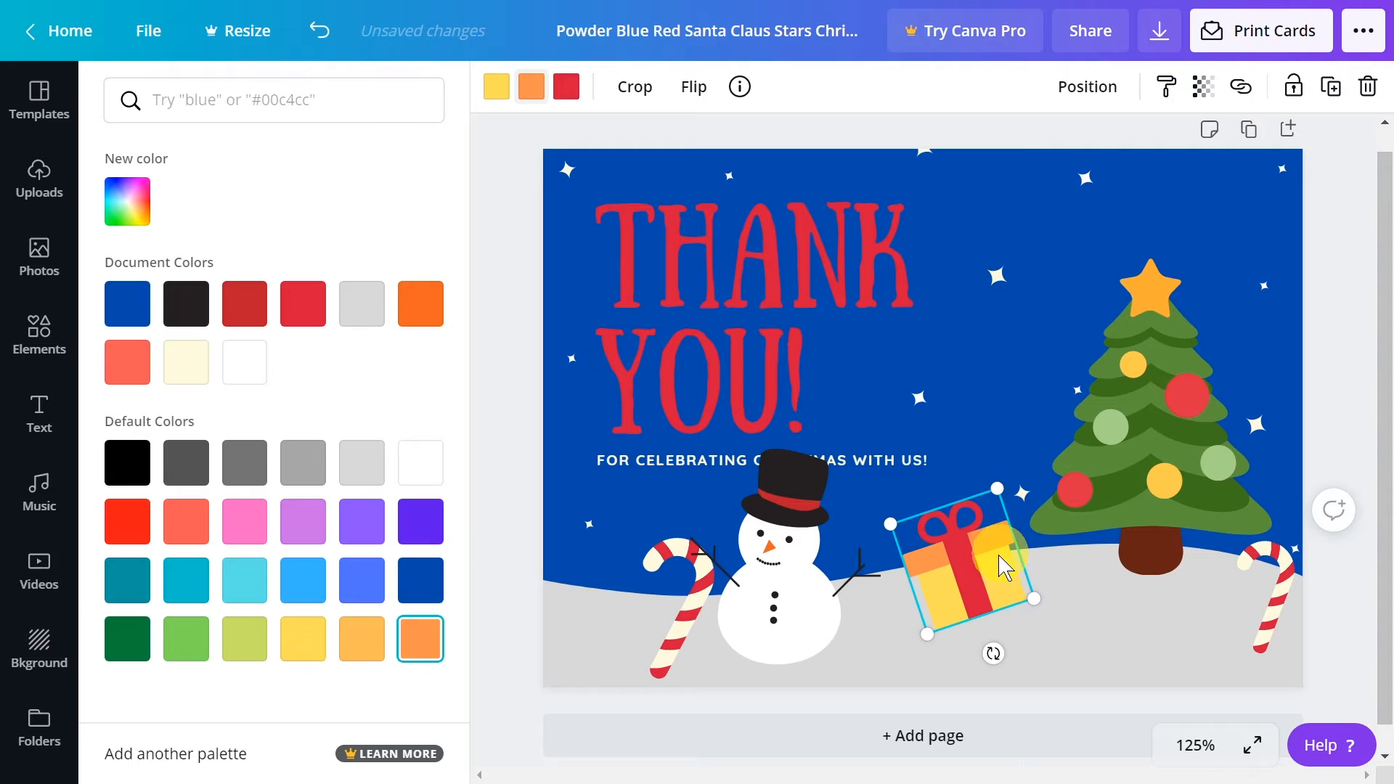
Move the snowman to the card's lower-left corner, flip it horizontally, and tilt it slightly to the left
click(789, 640)
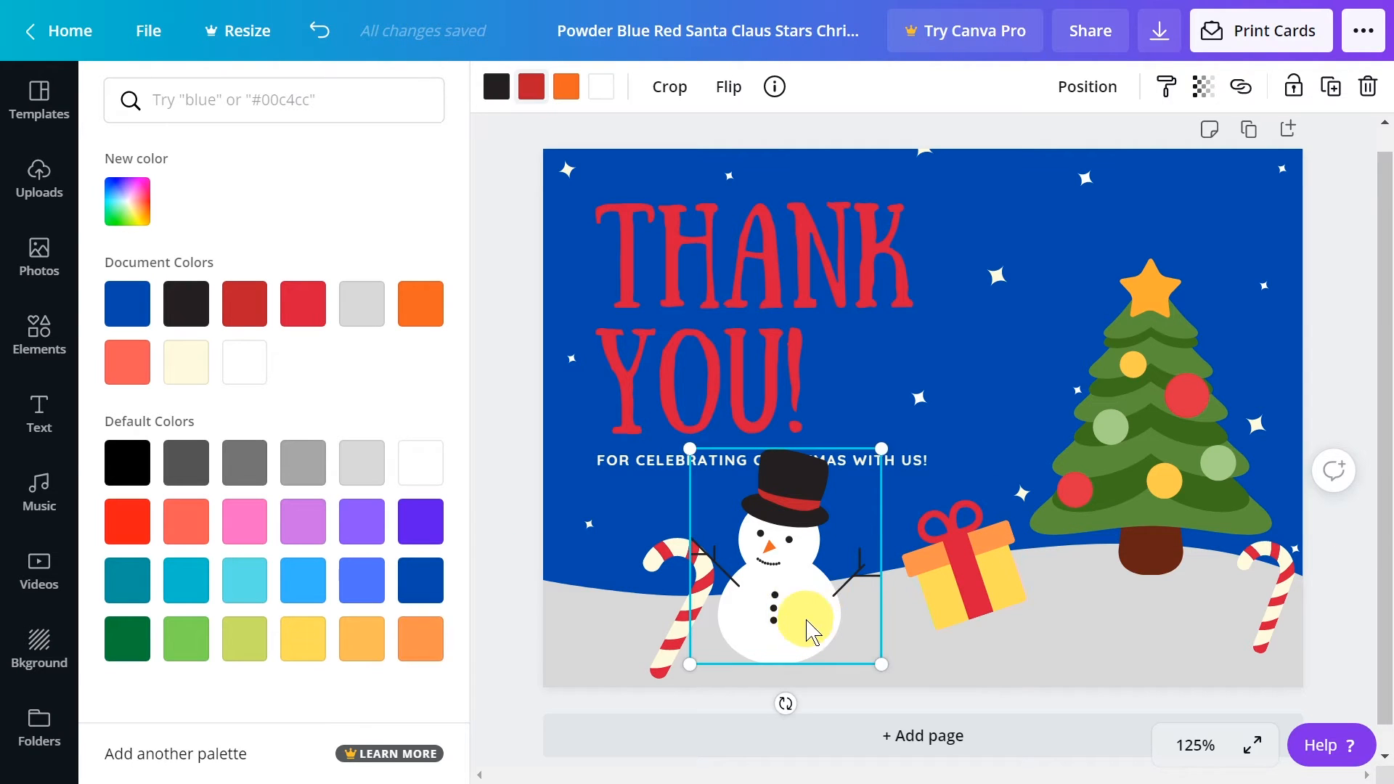
drag(735, 619, 610, 619)
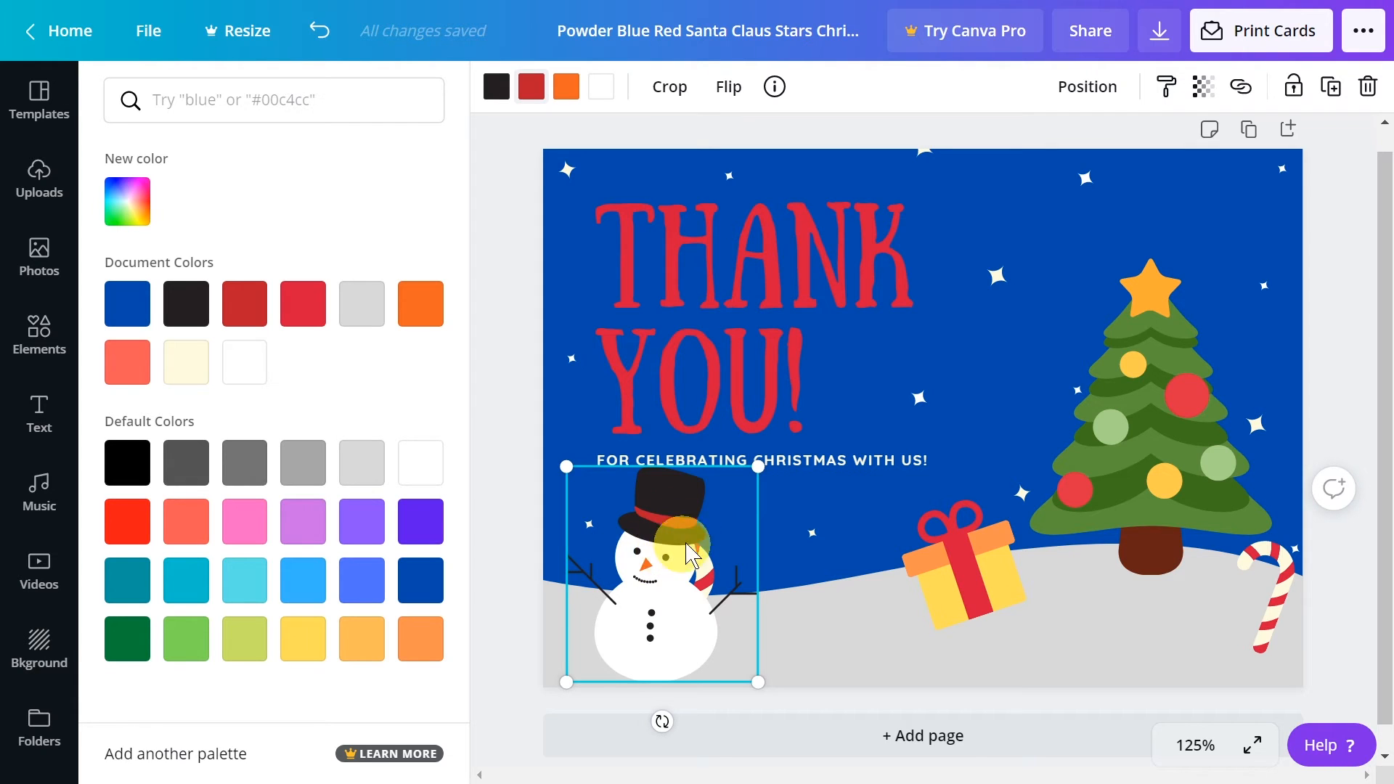
drag(649, 546, 658, 536)
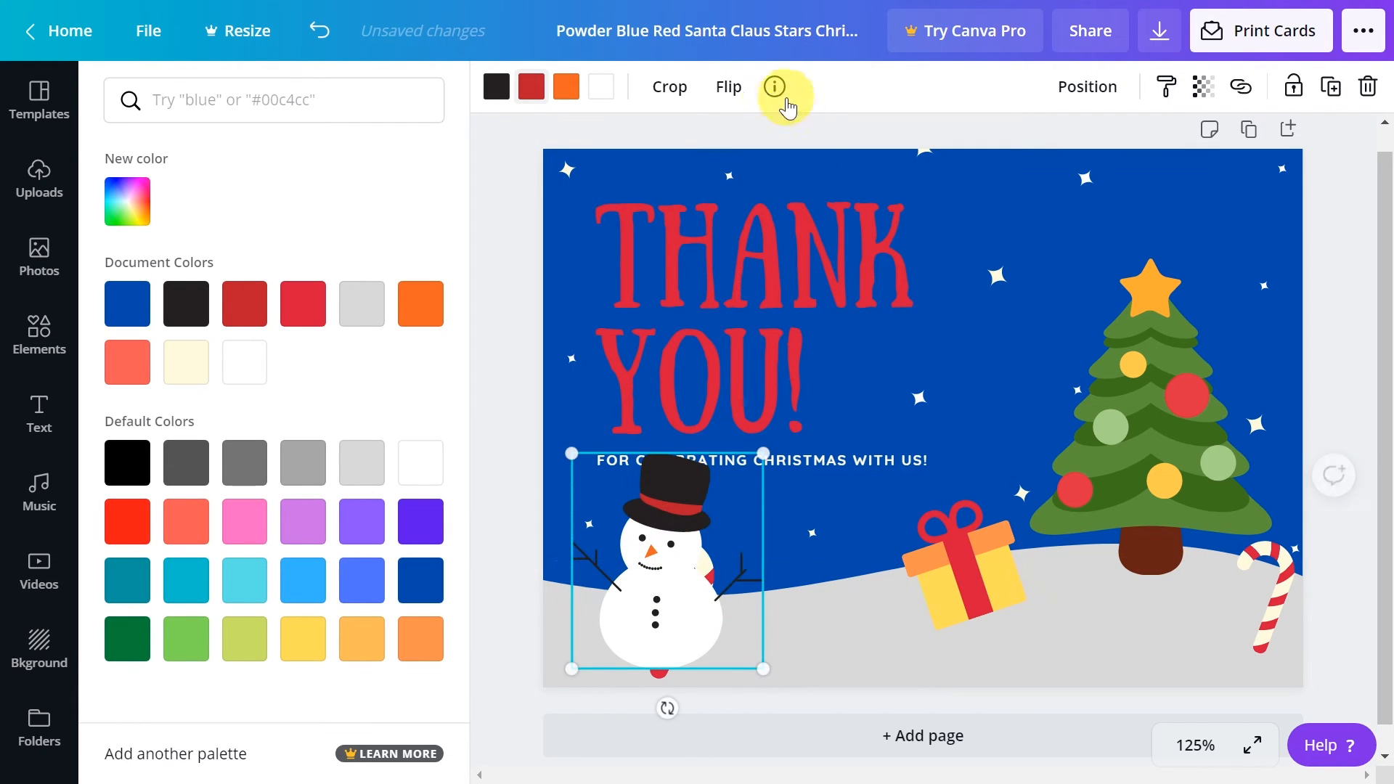
click(730, 91)
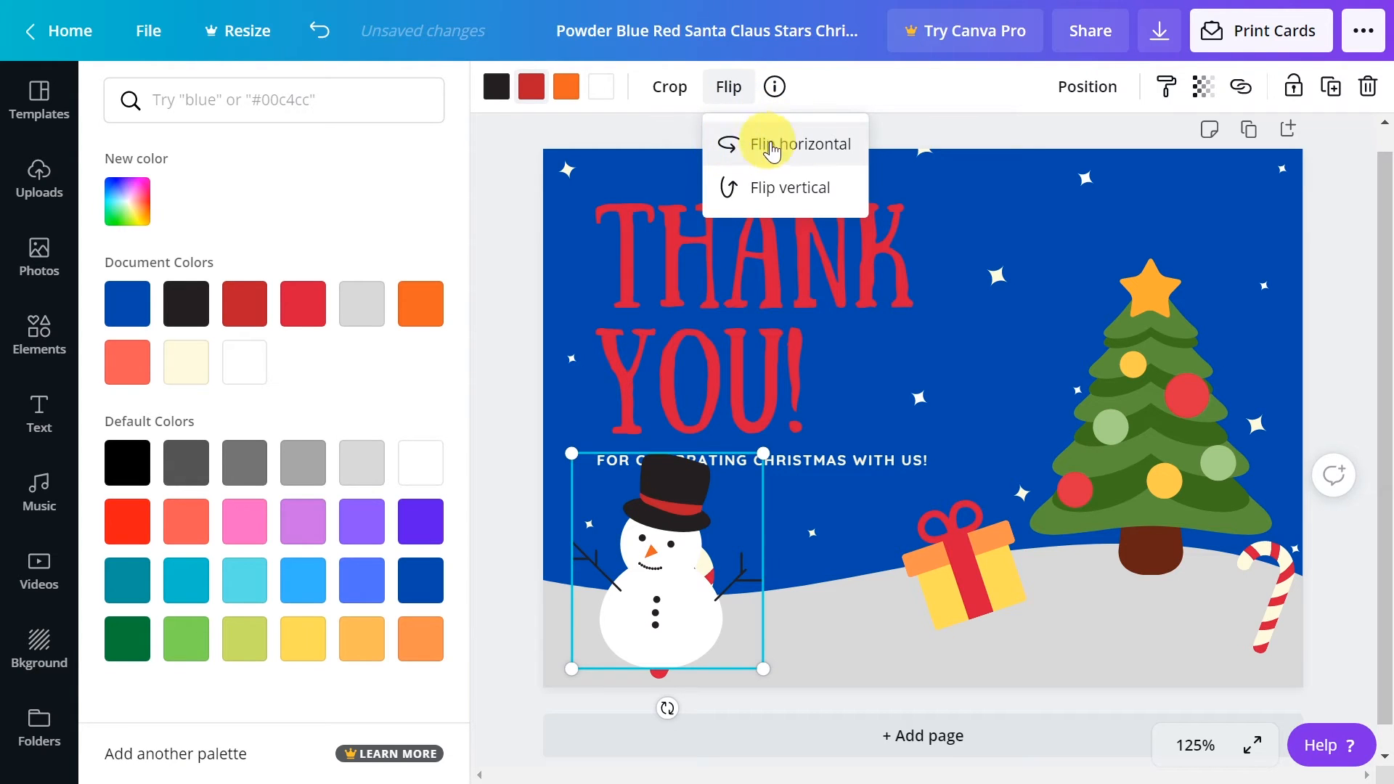
click(808, 145)
drag(675, 646, 666, 697)
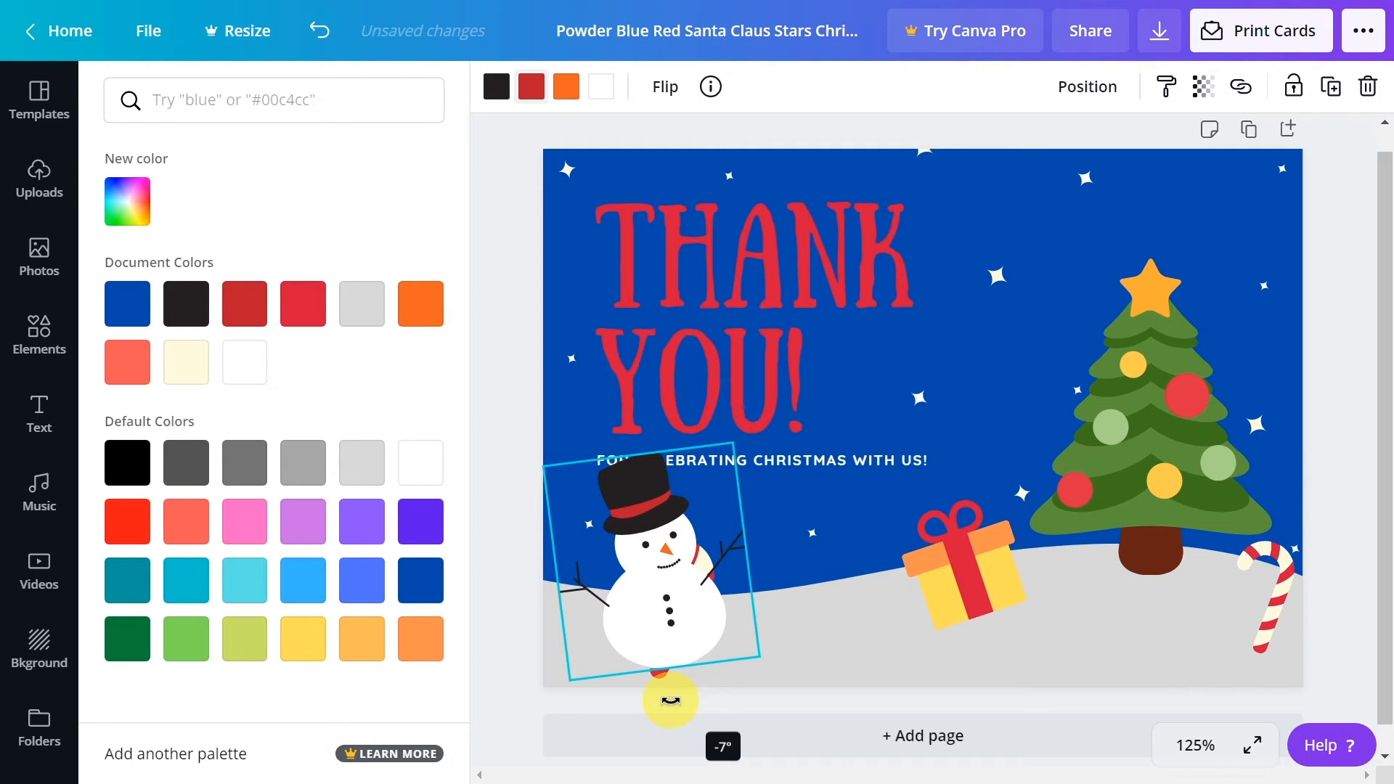
drag(675, 629, 665, 637)
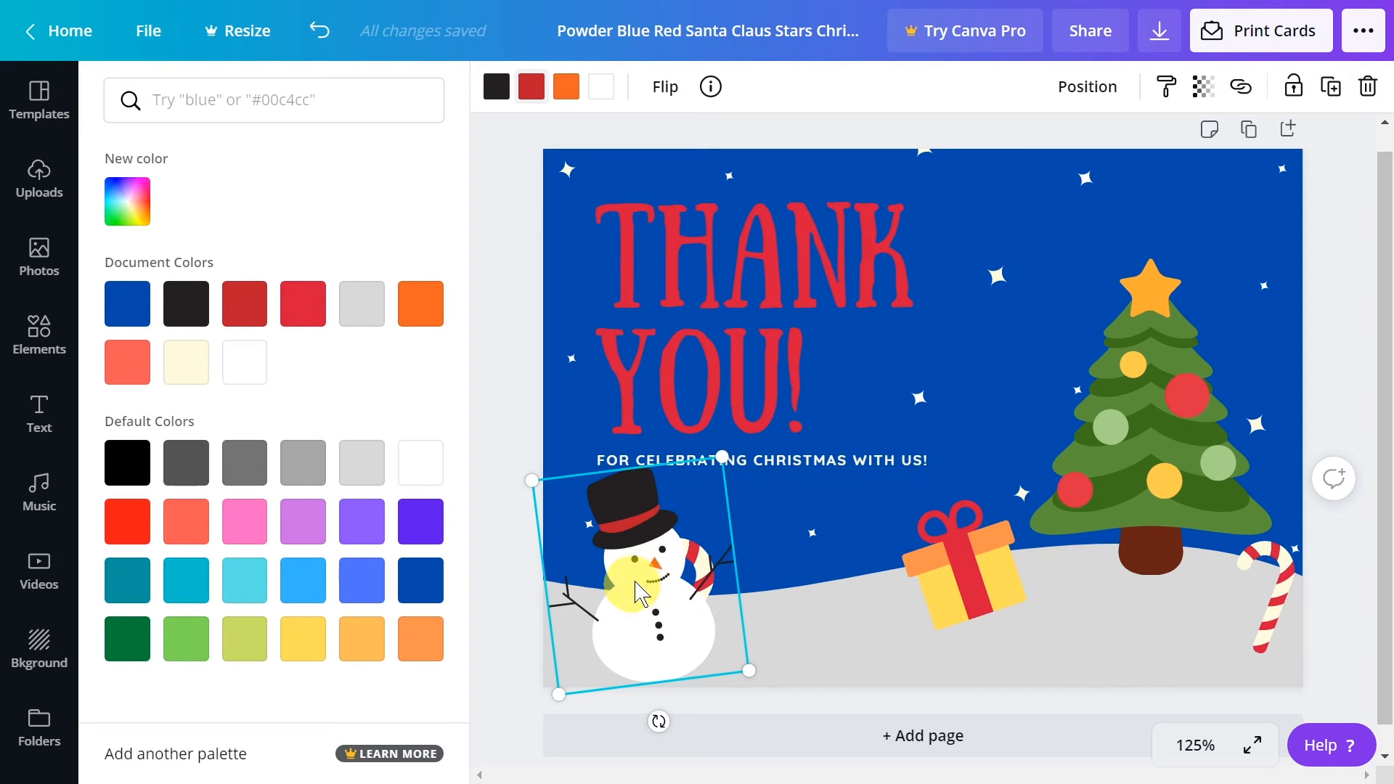
Place the left candy cane at the snowman's right hand, flip it horizontally, and rotate it to lean slightly toward the snowman
click(802, 591)
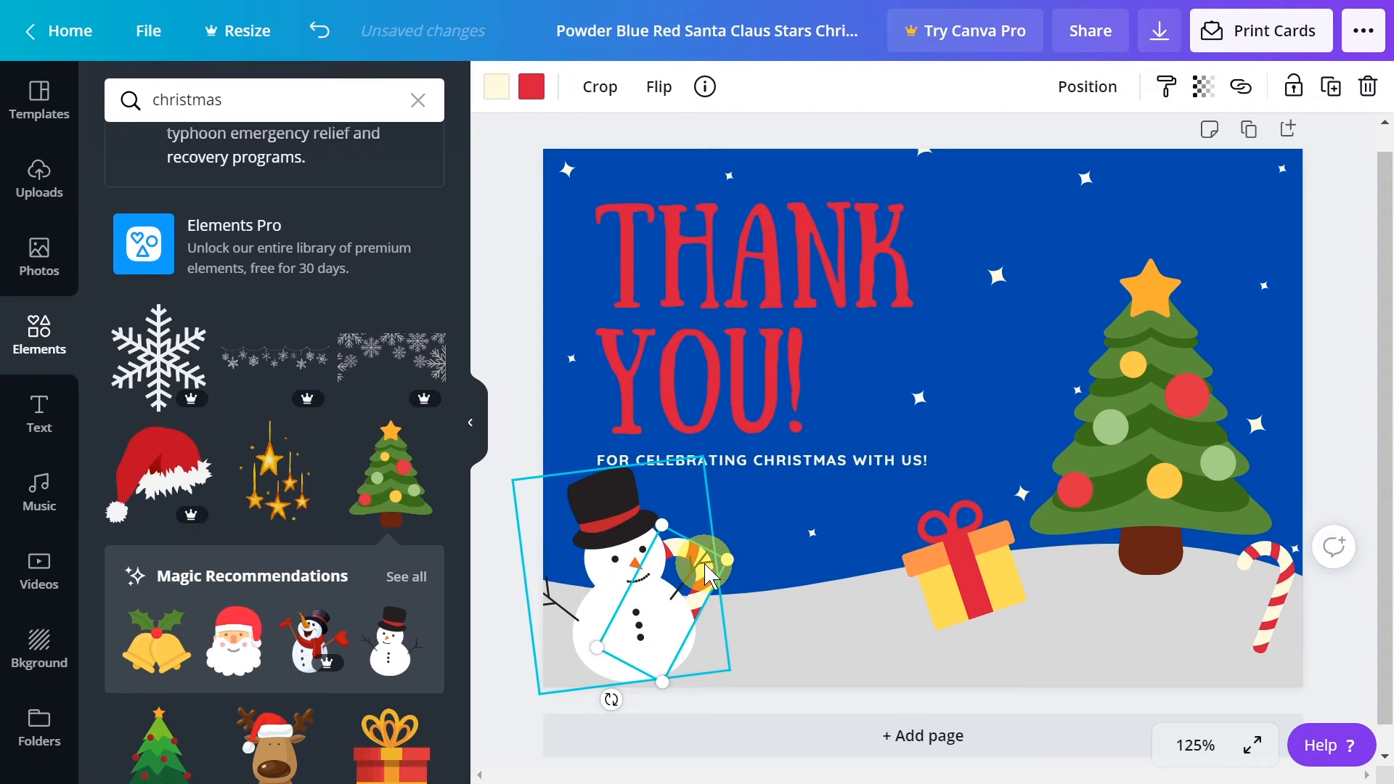
drag(713, 565, 793, 533)
mouse_move(751, 564)
mouse_down()
mouse_move(796, 530)
mouse_move(768, 566)
mouse_up()
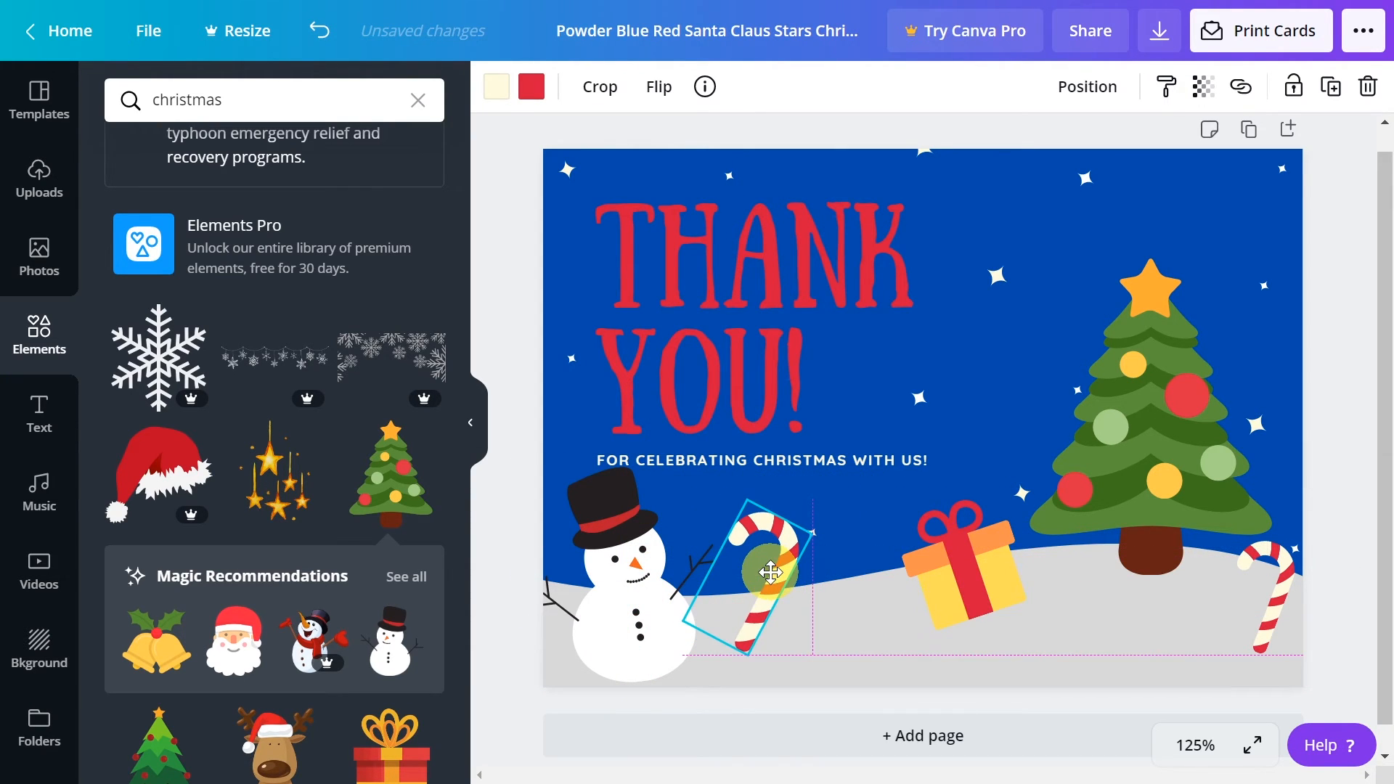
drag(731, 668, 760, 665)
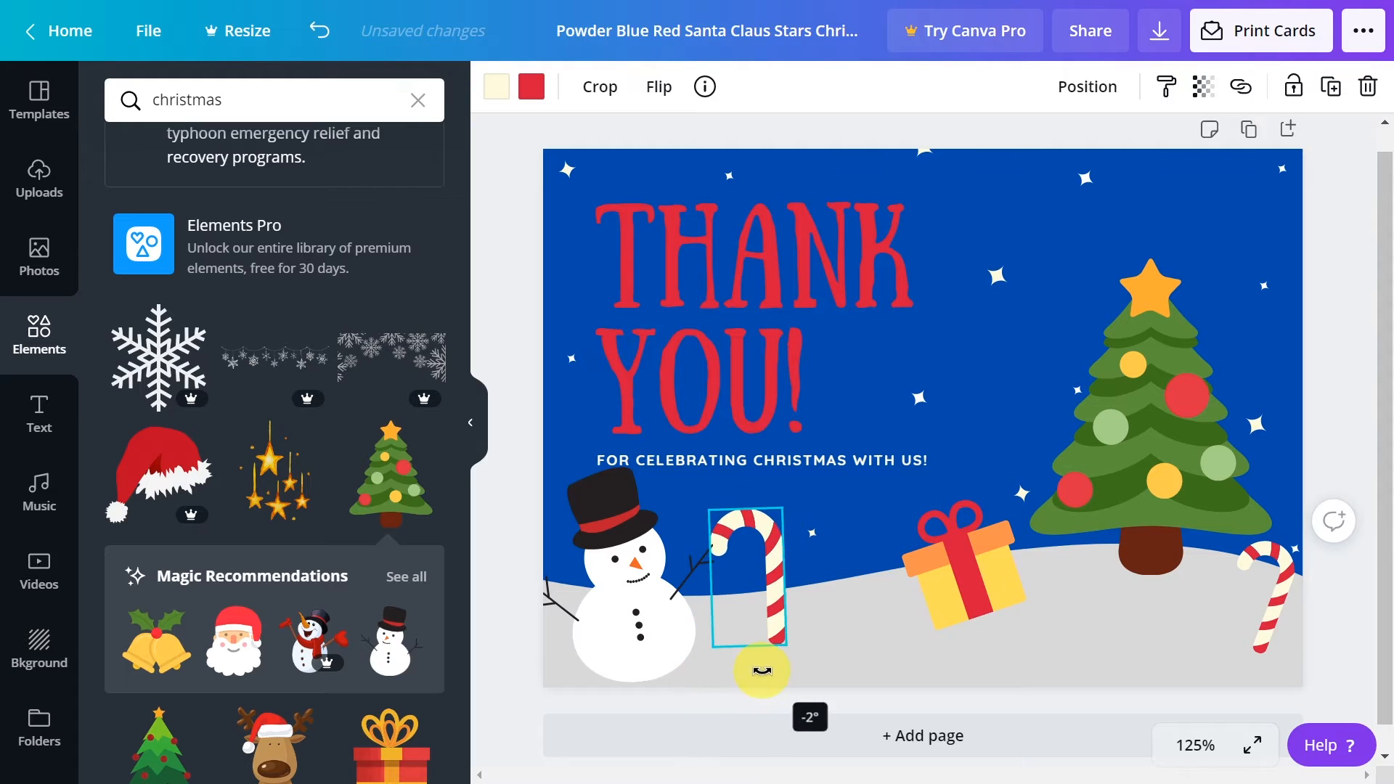
click(668, 91)
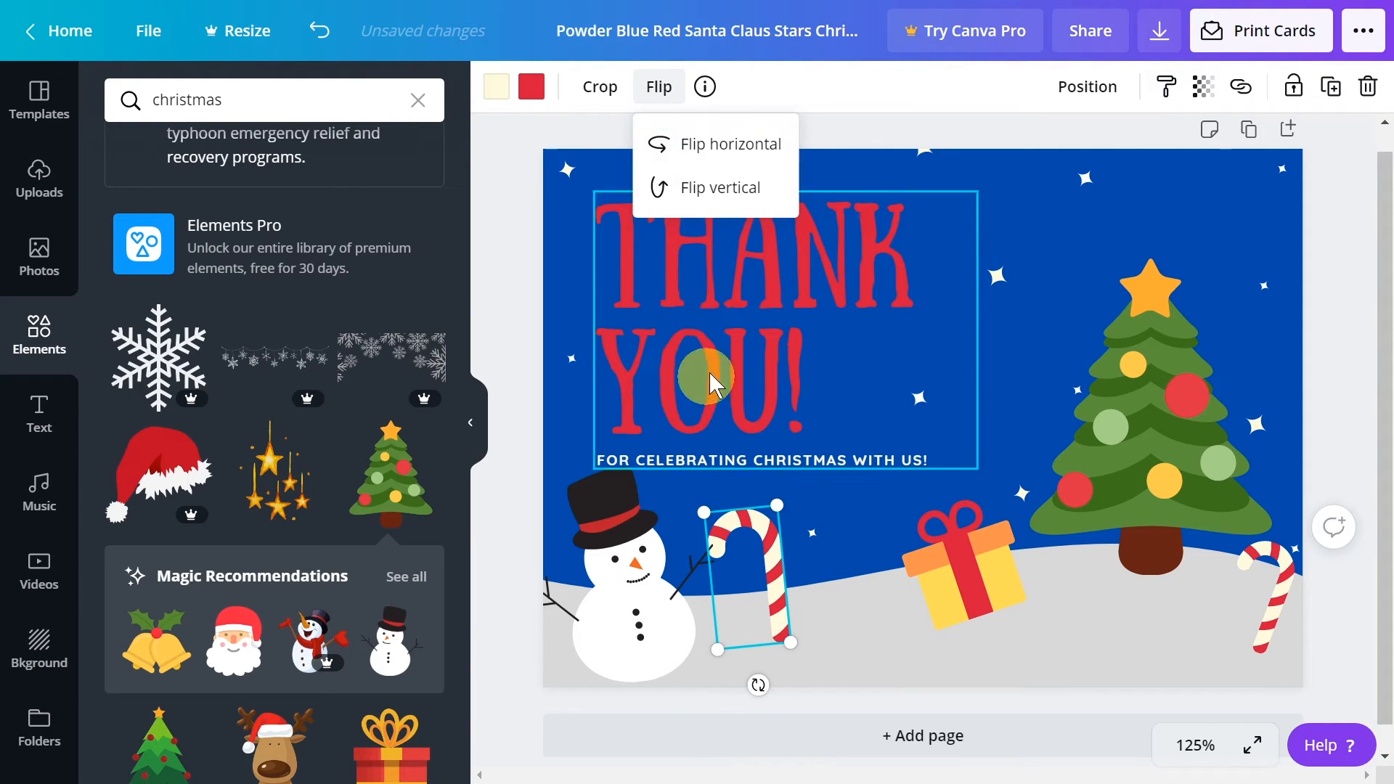
click(726, 143)
drag(731, 619, 717, 604)
drag(751, 684, 768, 684)
drag(733, 630, 733, 614)
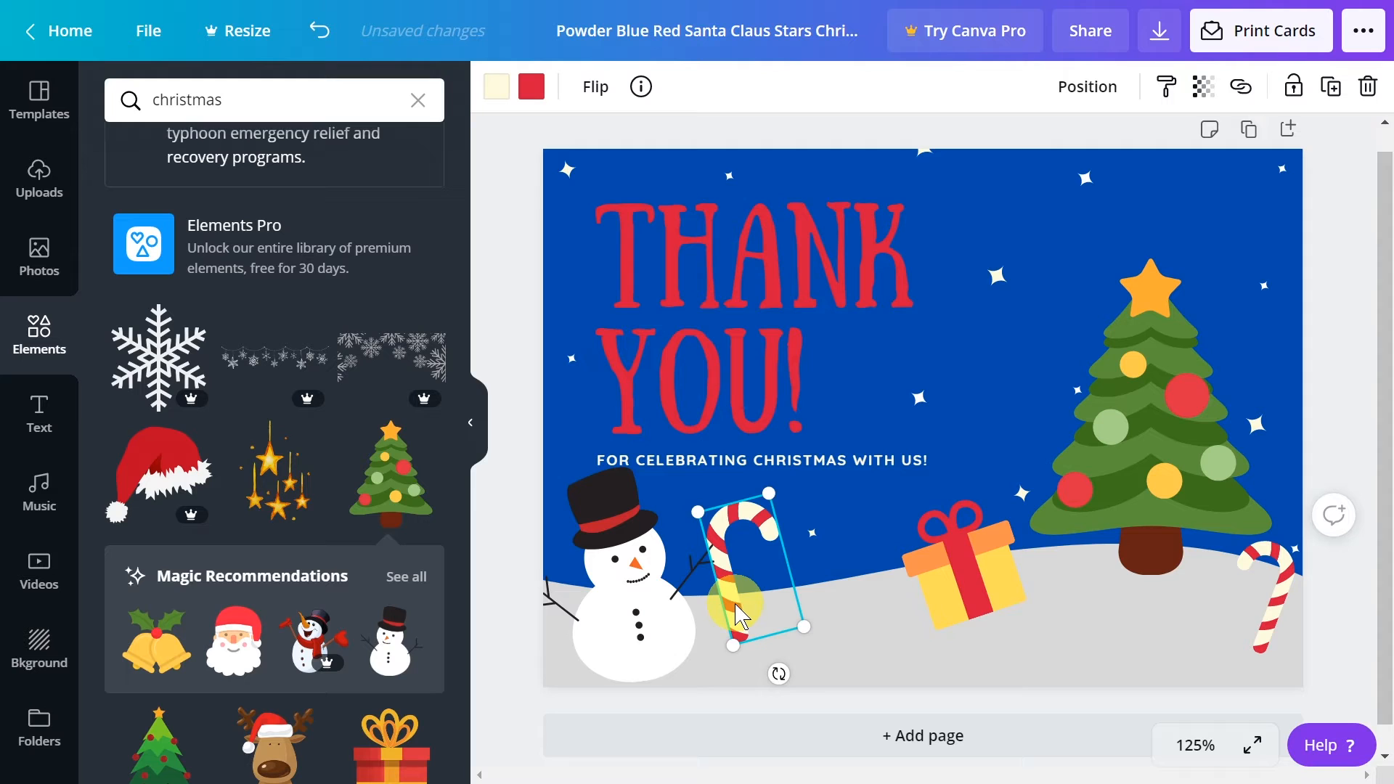
Bring the snowman's candy cane to the front and shift the snowman slightly right so its hand meets the cane
right_click(738, 614)
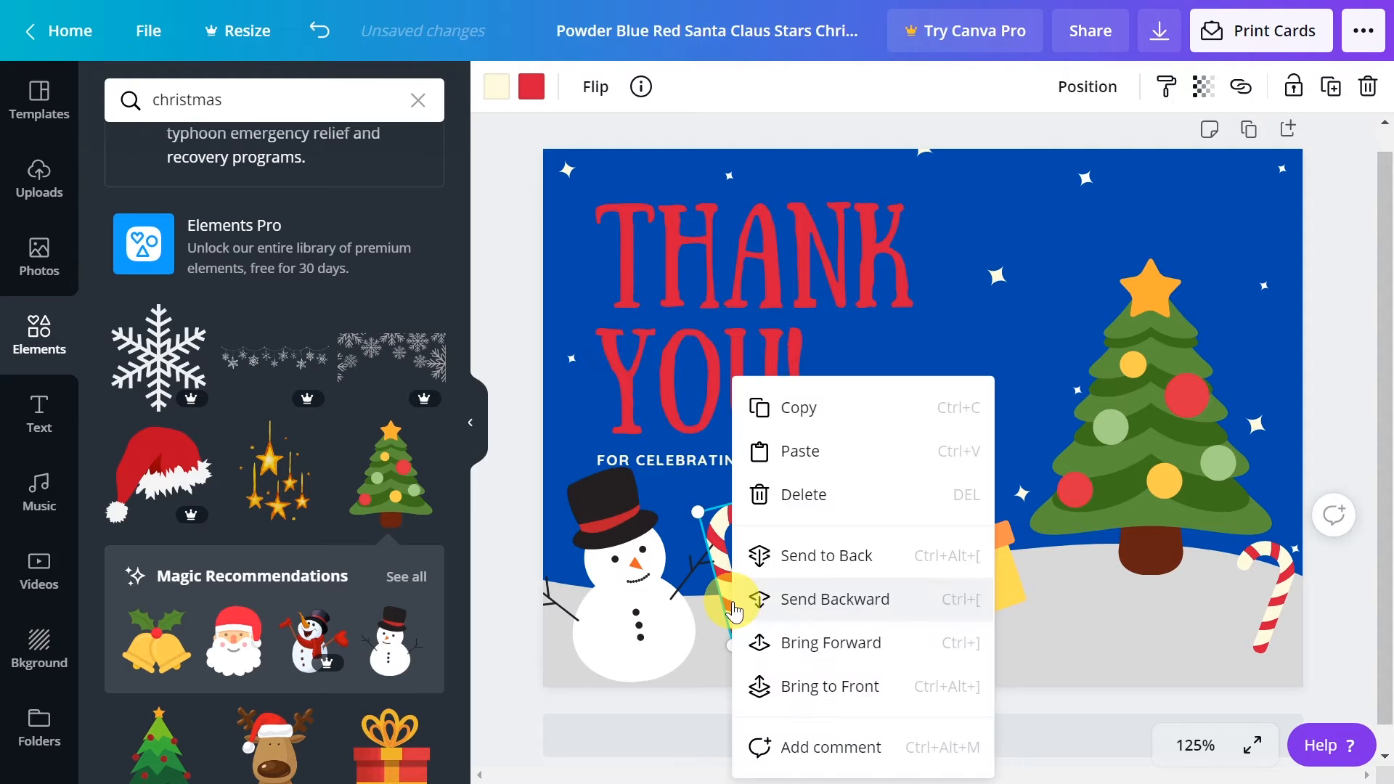
click(835, 686)
click(952, 473)
click(705, 546)
drag(608, 625, 618, 626)
drag(752, 611, 795, 635)
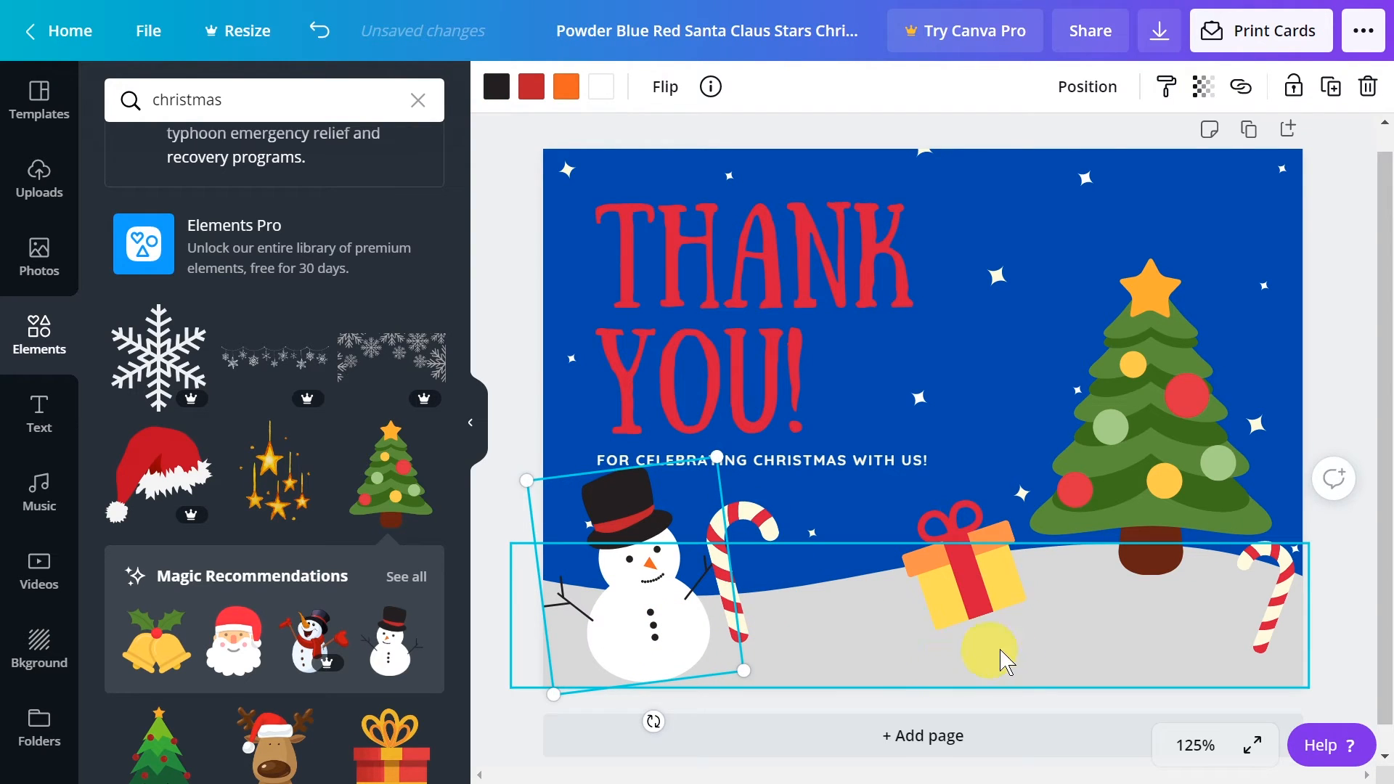
Flip the candy cane near the tree horizontally and move it closer to the trunk
click(948, 501)
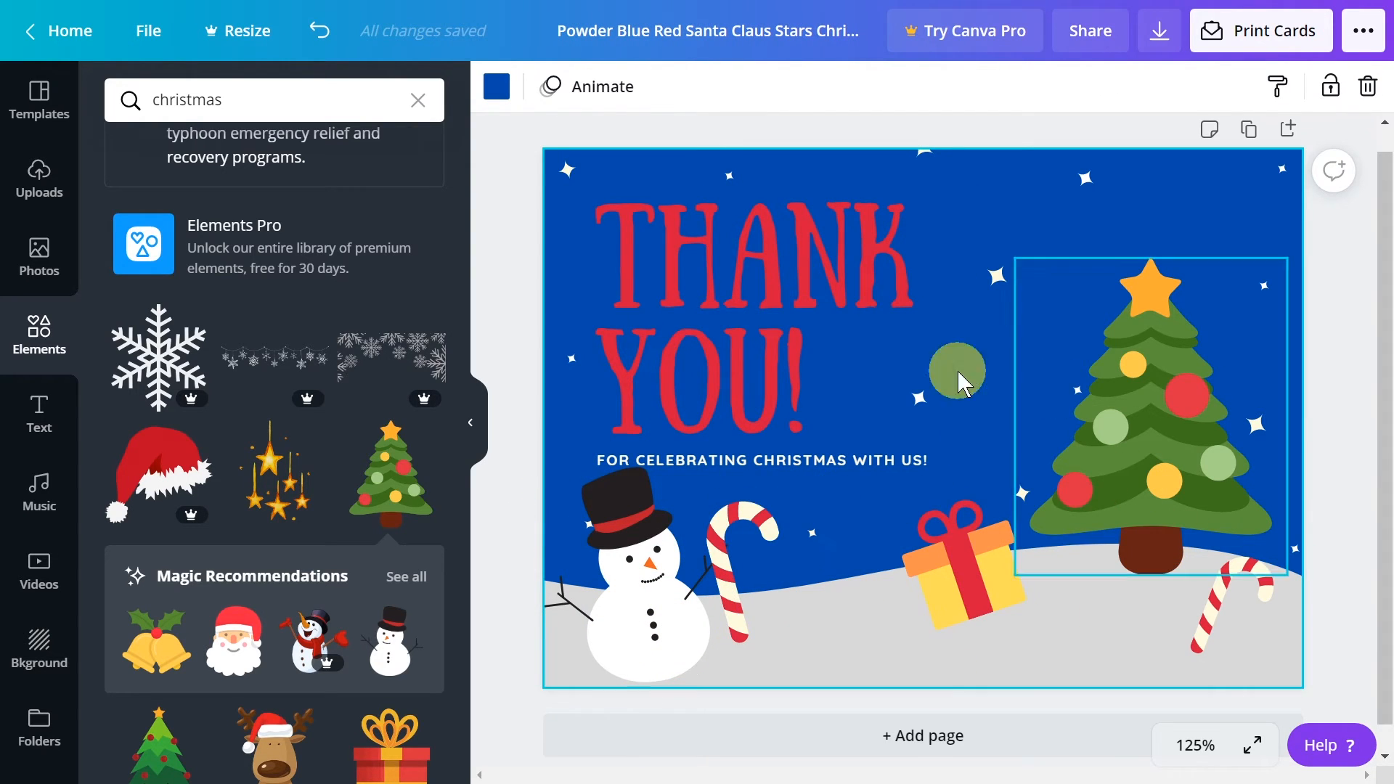
click(1036, 562)
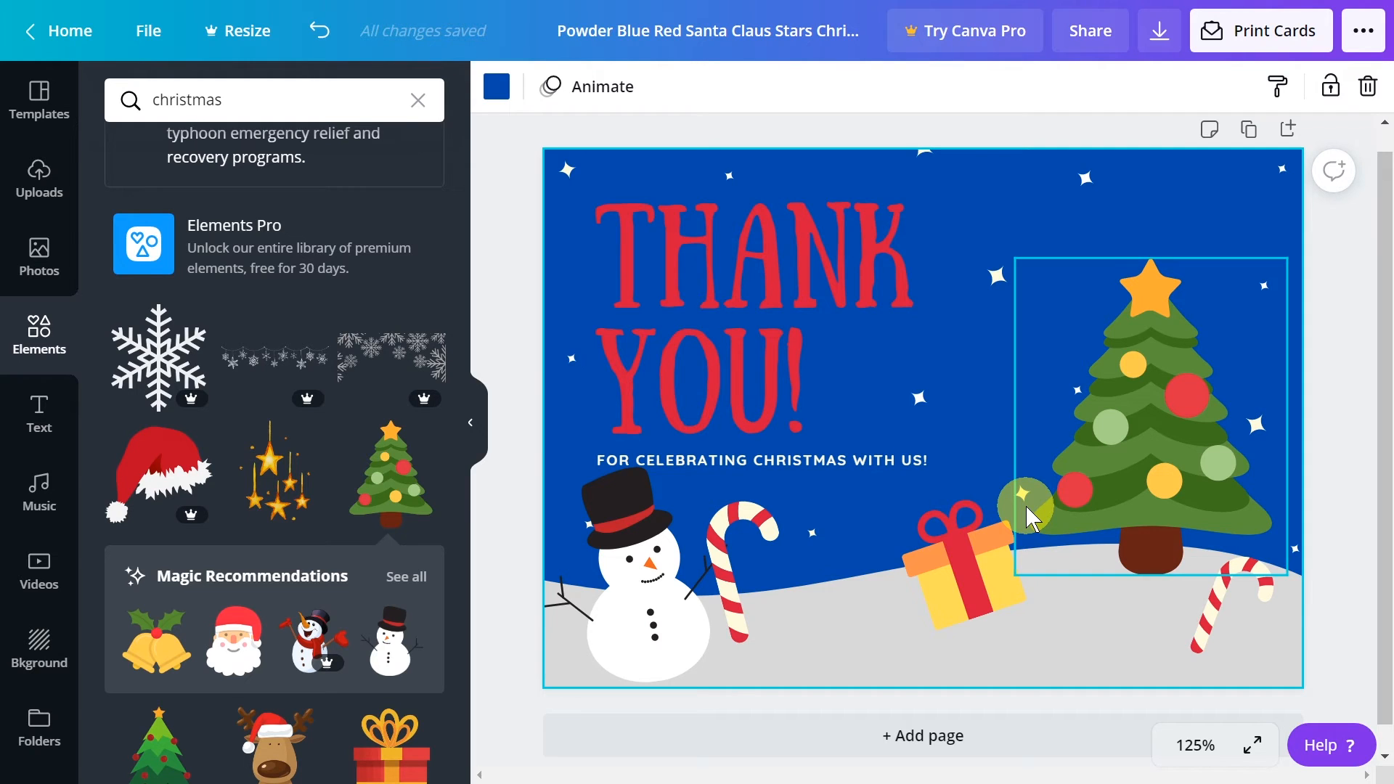
Recolor the "THANK YOU!" heading to white from the document colors and center-align it
click(749, 243)
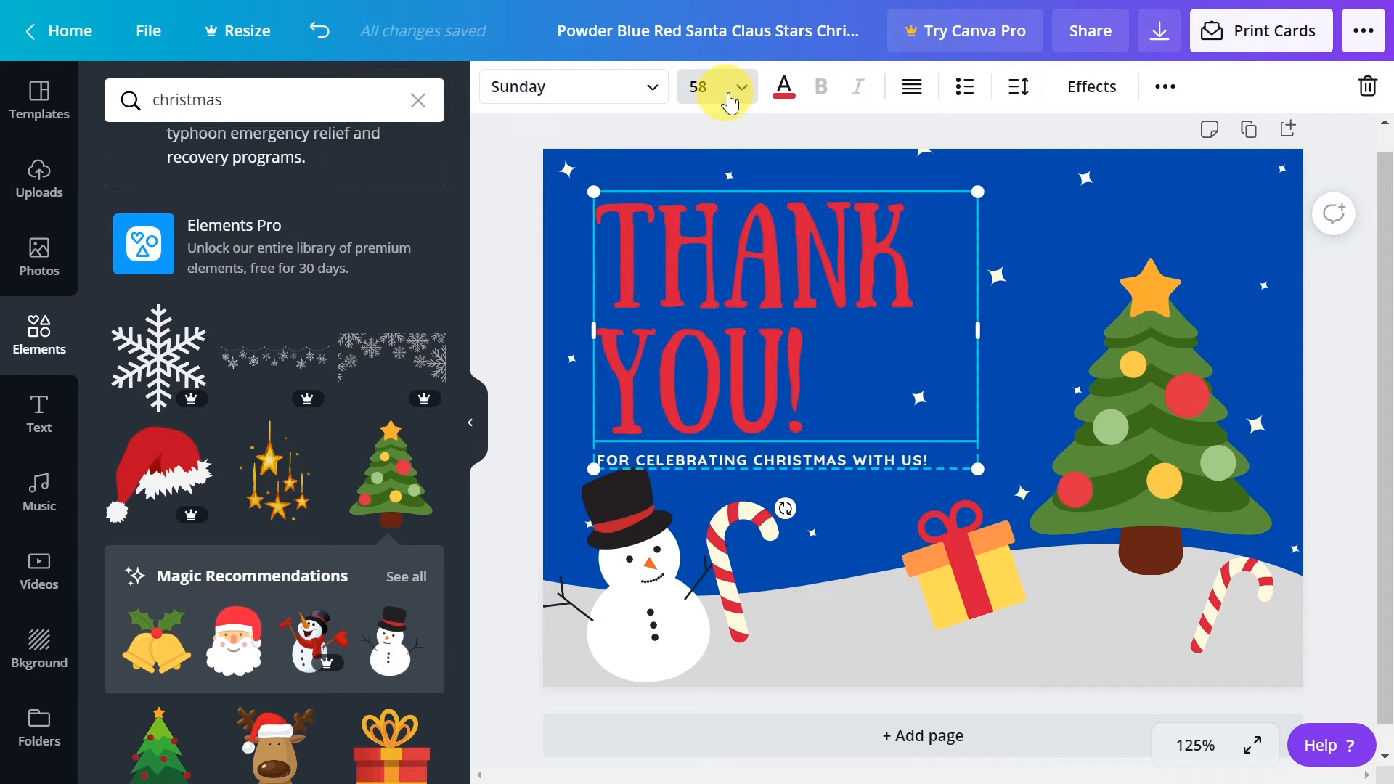
click(783, 96)
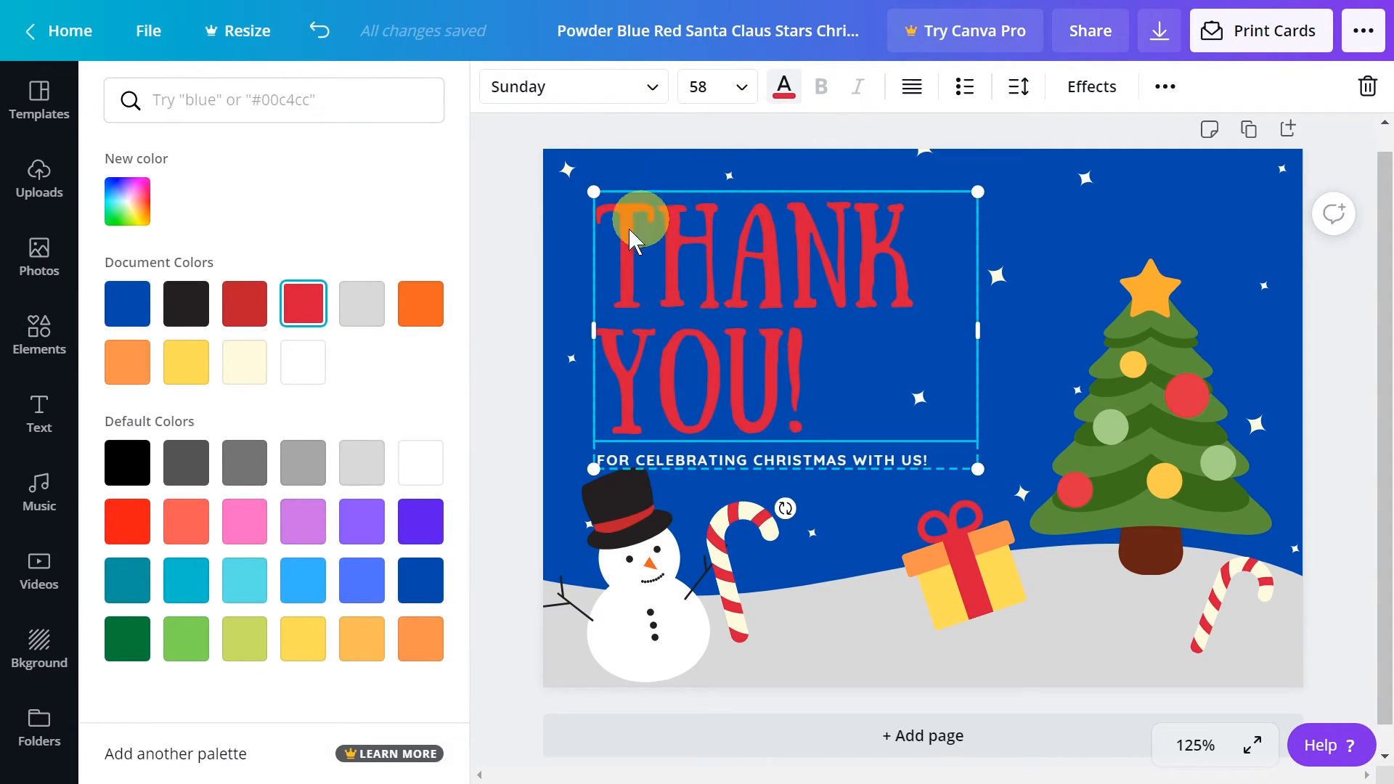
click(374, 315)
click(298, 367)
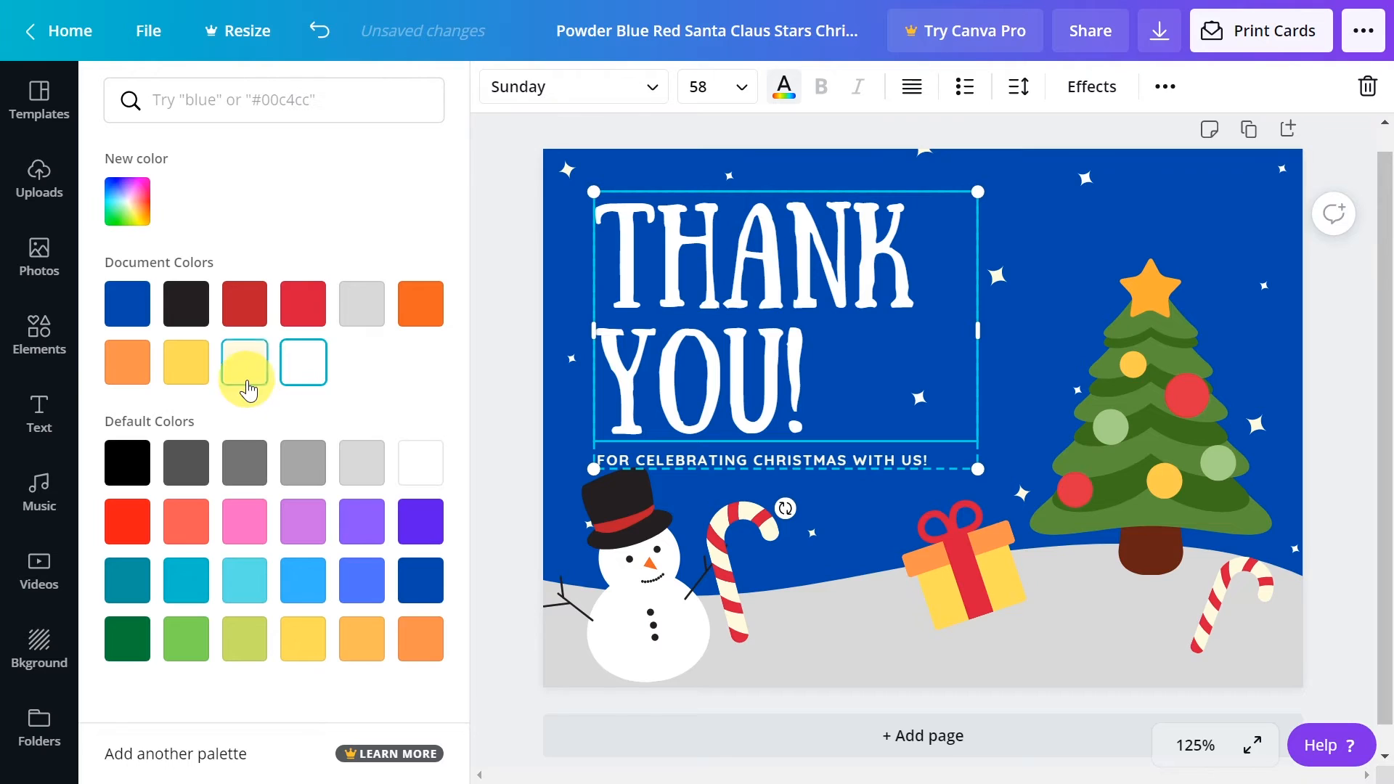
click(197, 373)
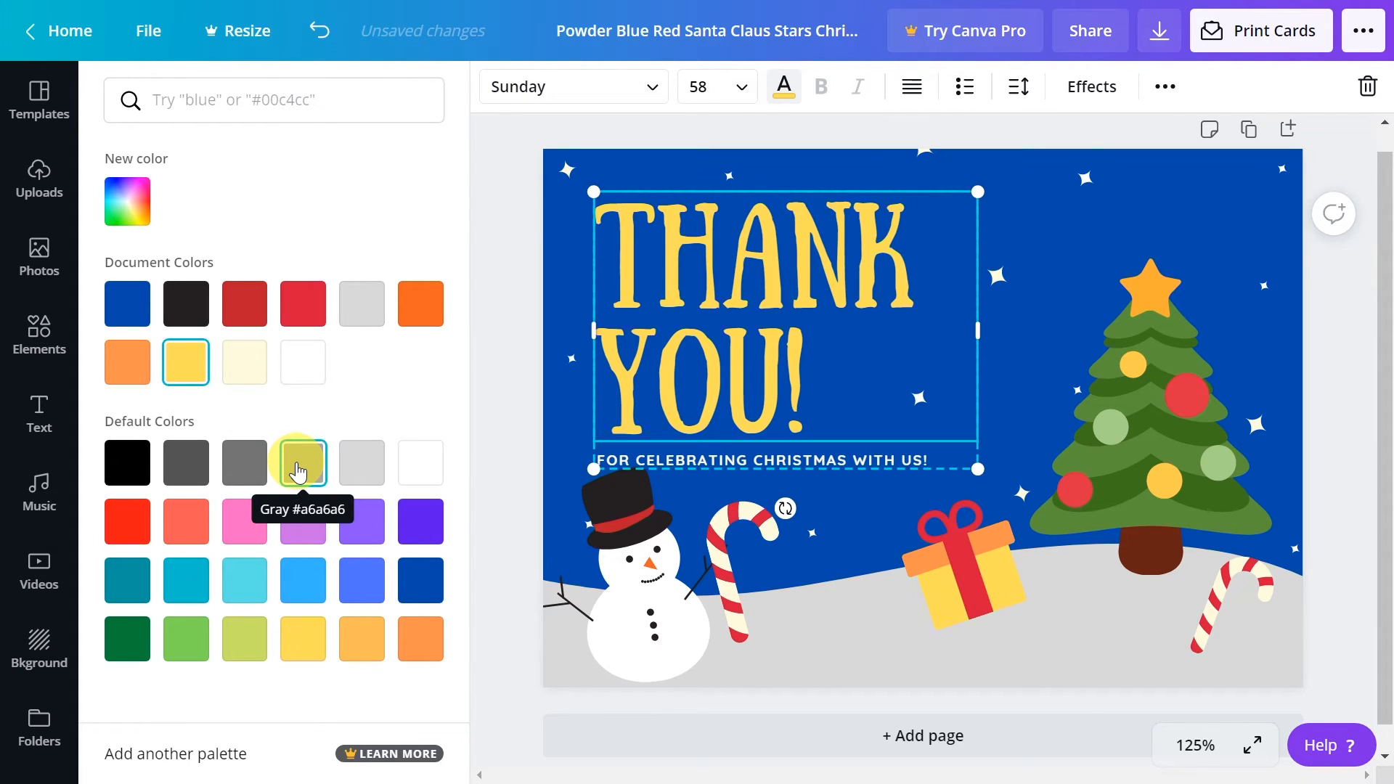
click(303, 363)
click(204, 380)
click(297, 376)
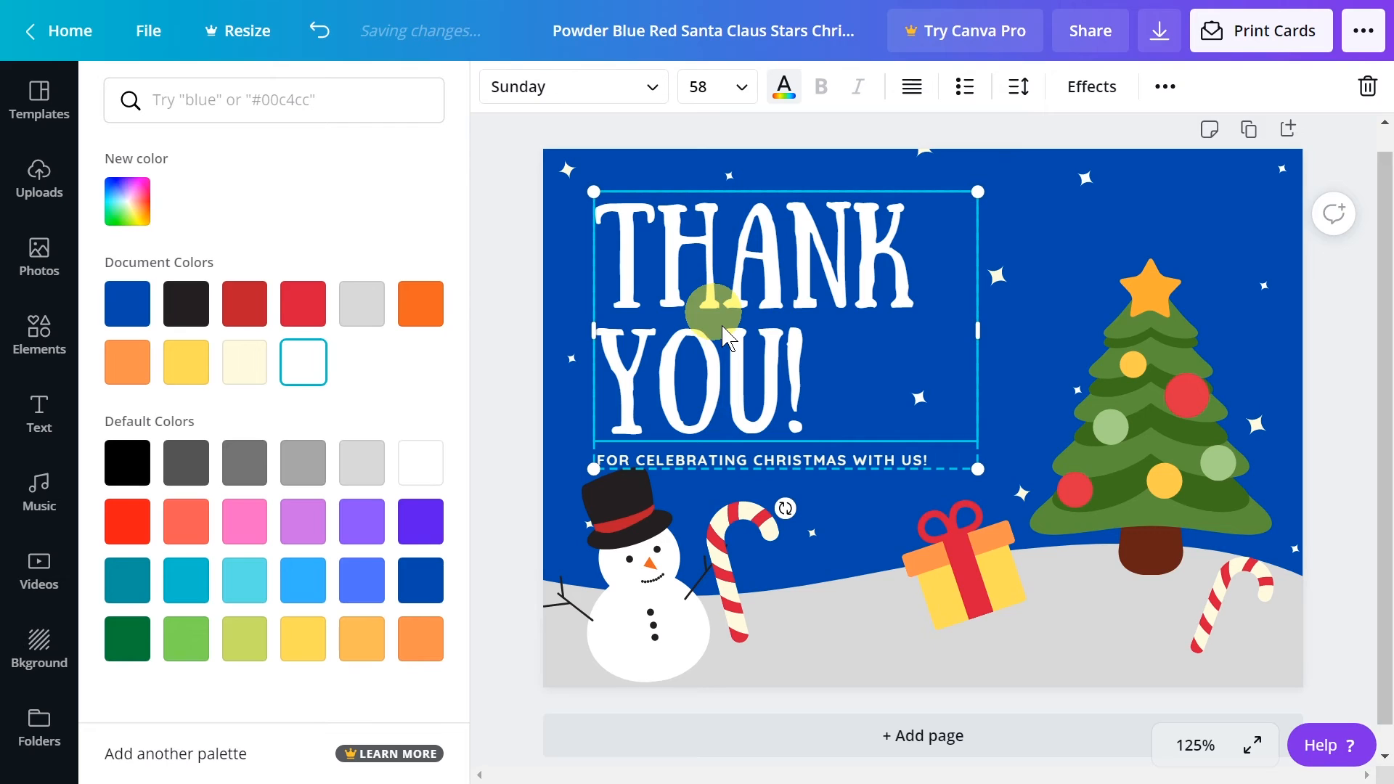
click(915, 90)
click(911, 91)
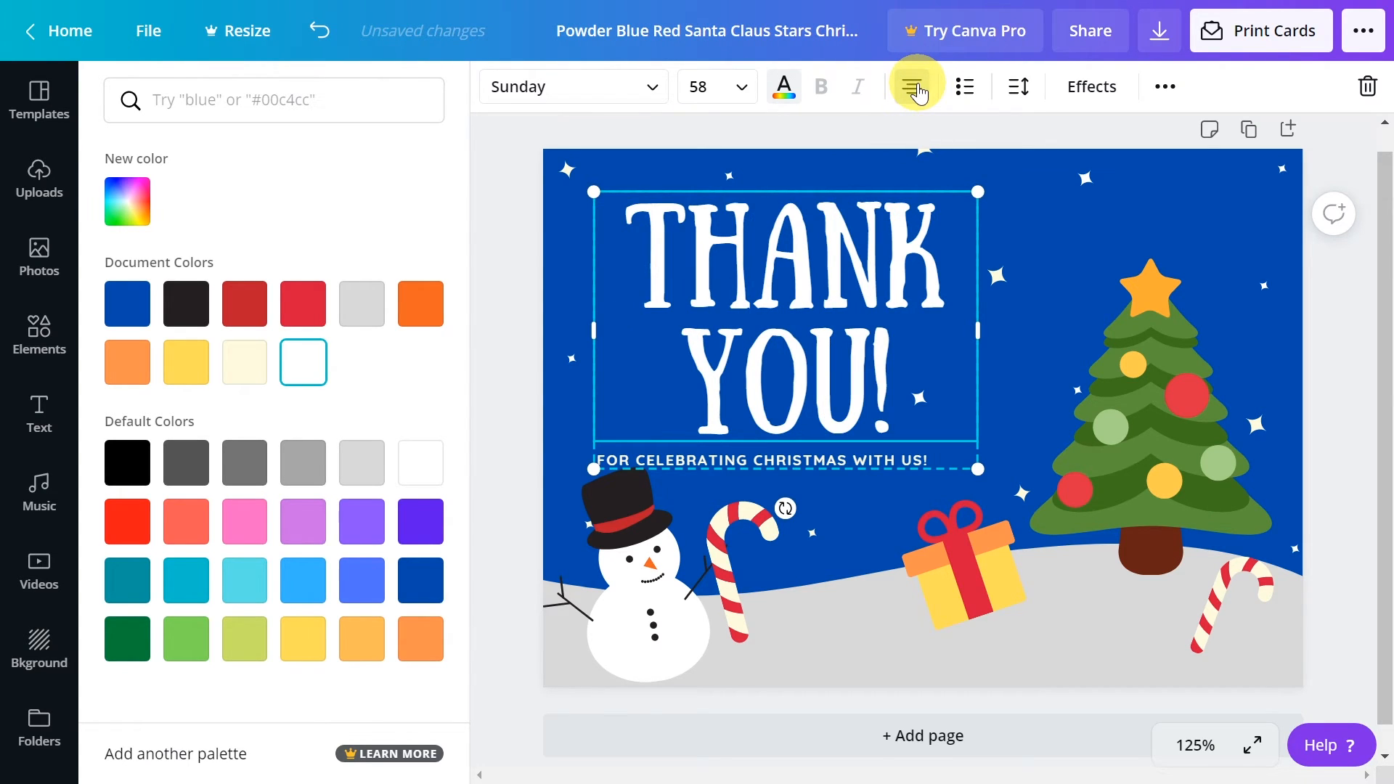
click(915, 90)
click(915, 91)
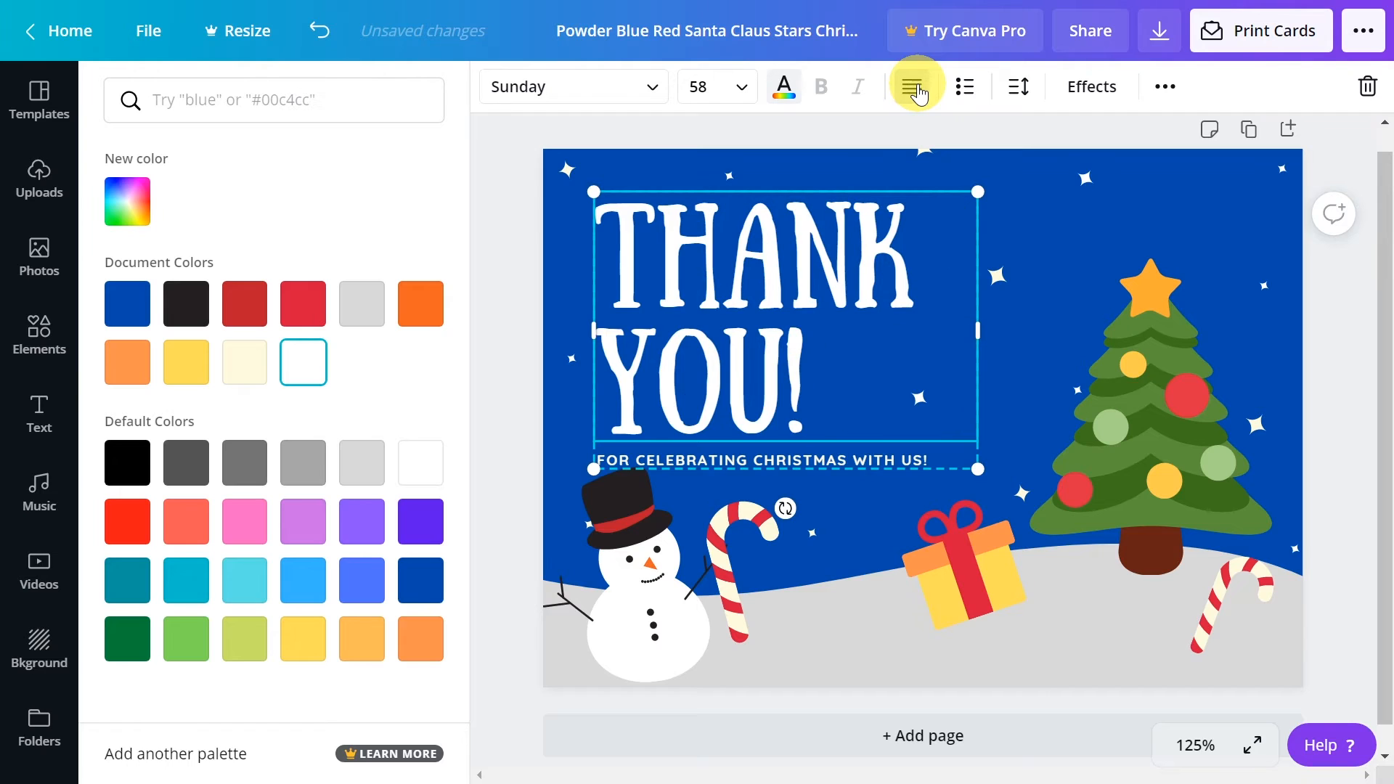
click(915, 89)
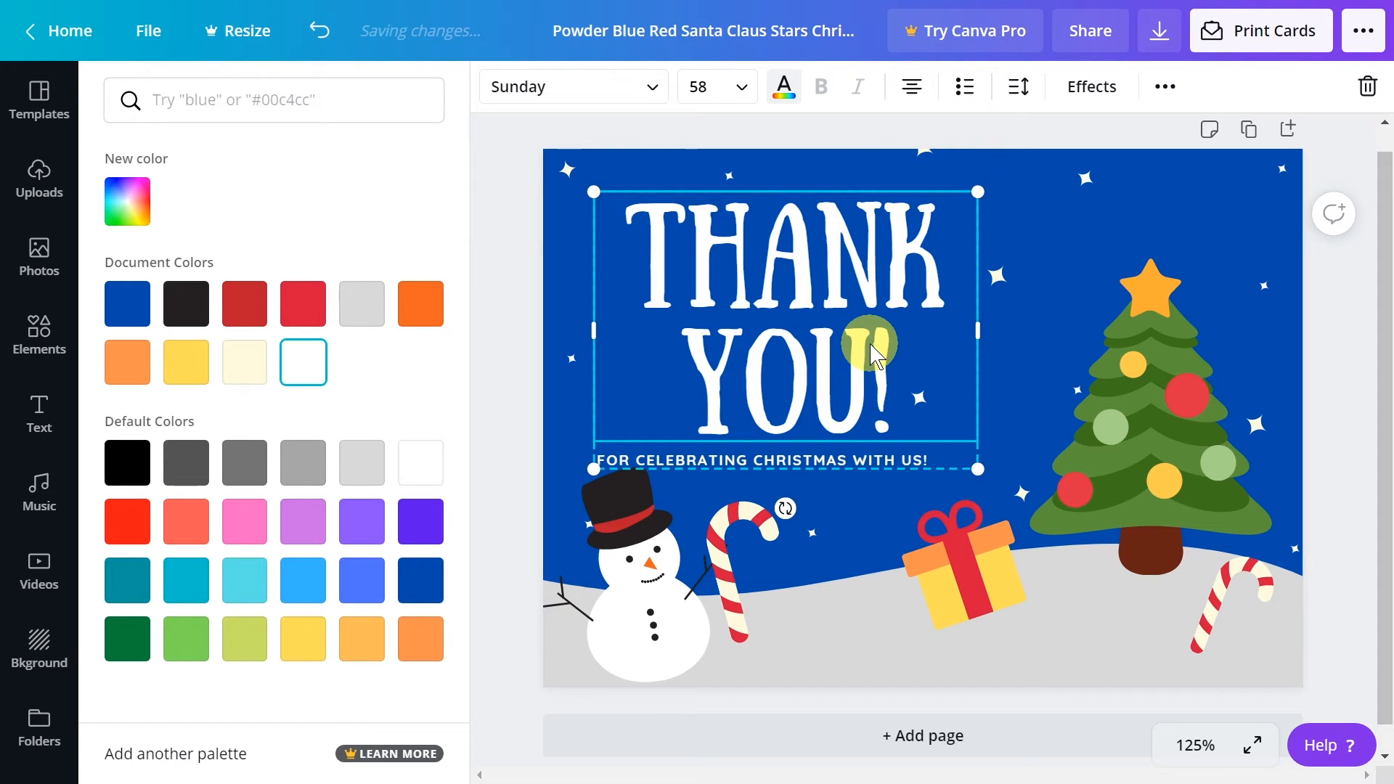
Replace the heading text with "MERRY CHRISTMAS!" and widen its text box so "CHRISTMAS" stays on one line
drag(862, 350, 645, 256)
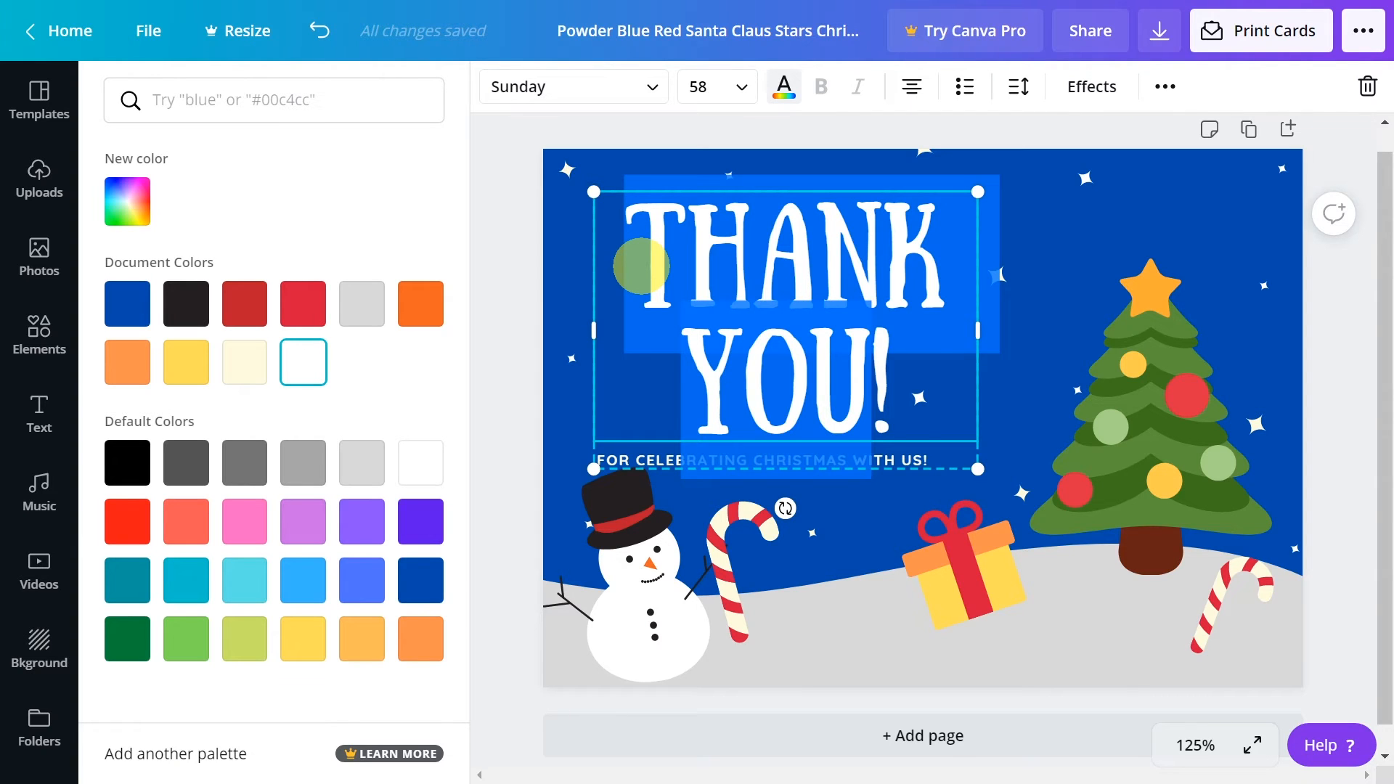
text(MERRY CHRISTMAS)
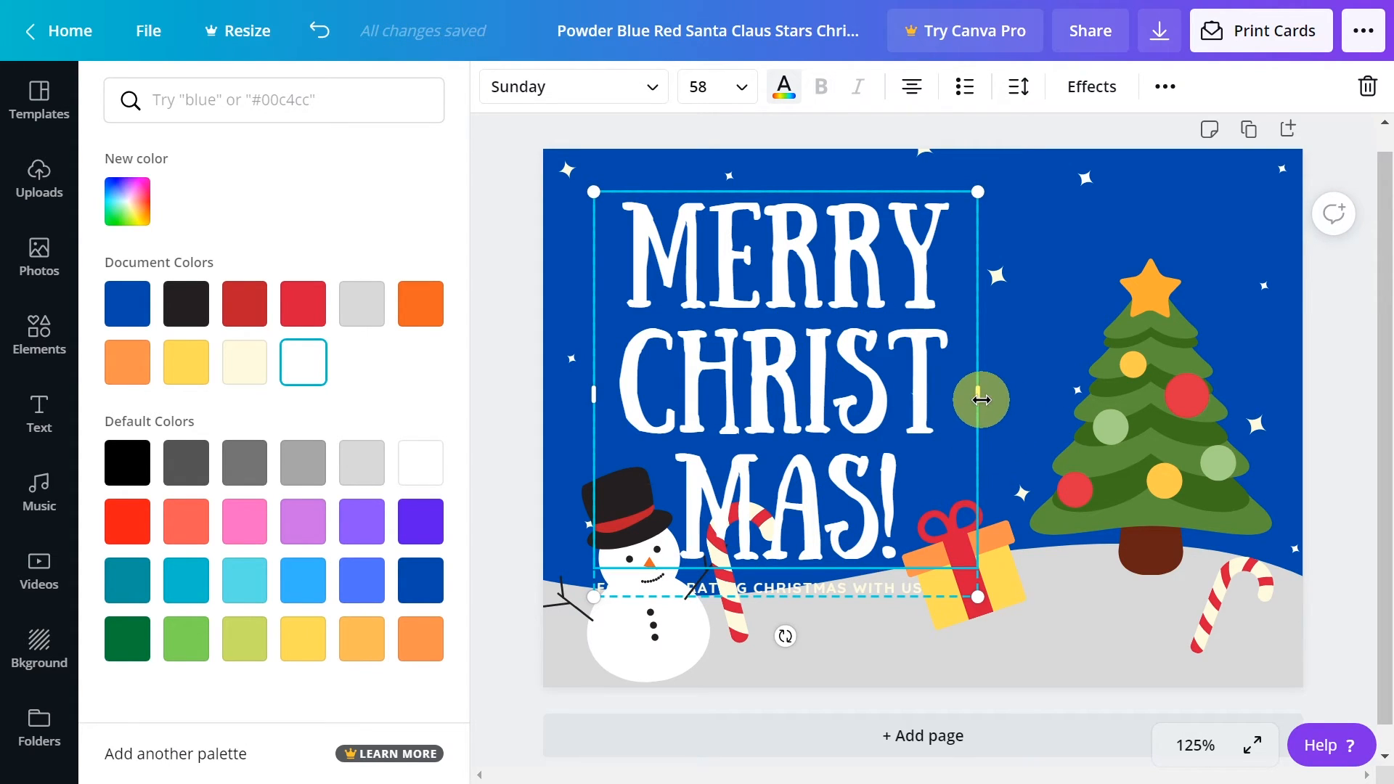
drag(995, 400, 660, 256)
click(1113, 369)
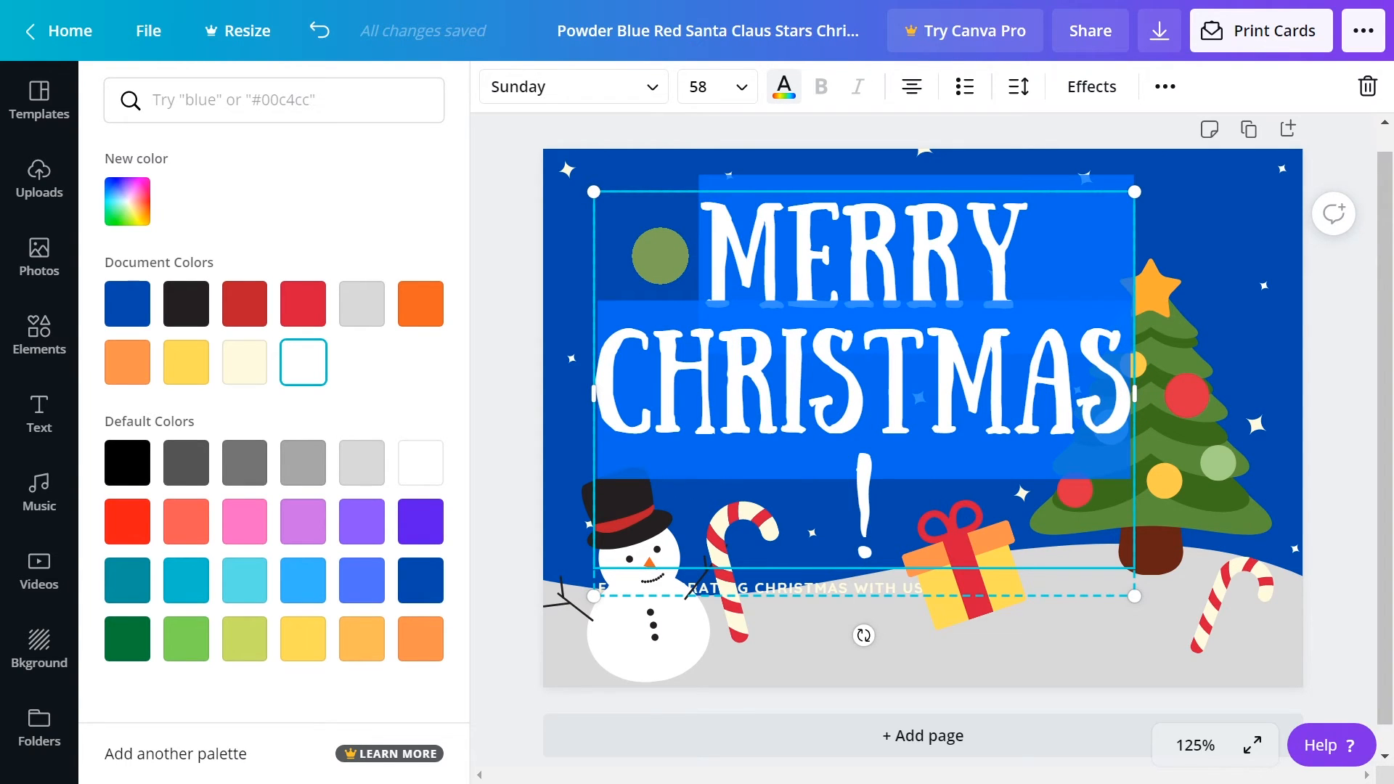
Set the "MERRY CHRISTMAS!" heading's font size to 48 and narrow its text box to clear the tree
click(715, 86)
scroll(783, 403, down, 3)
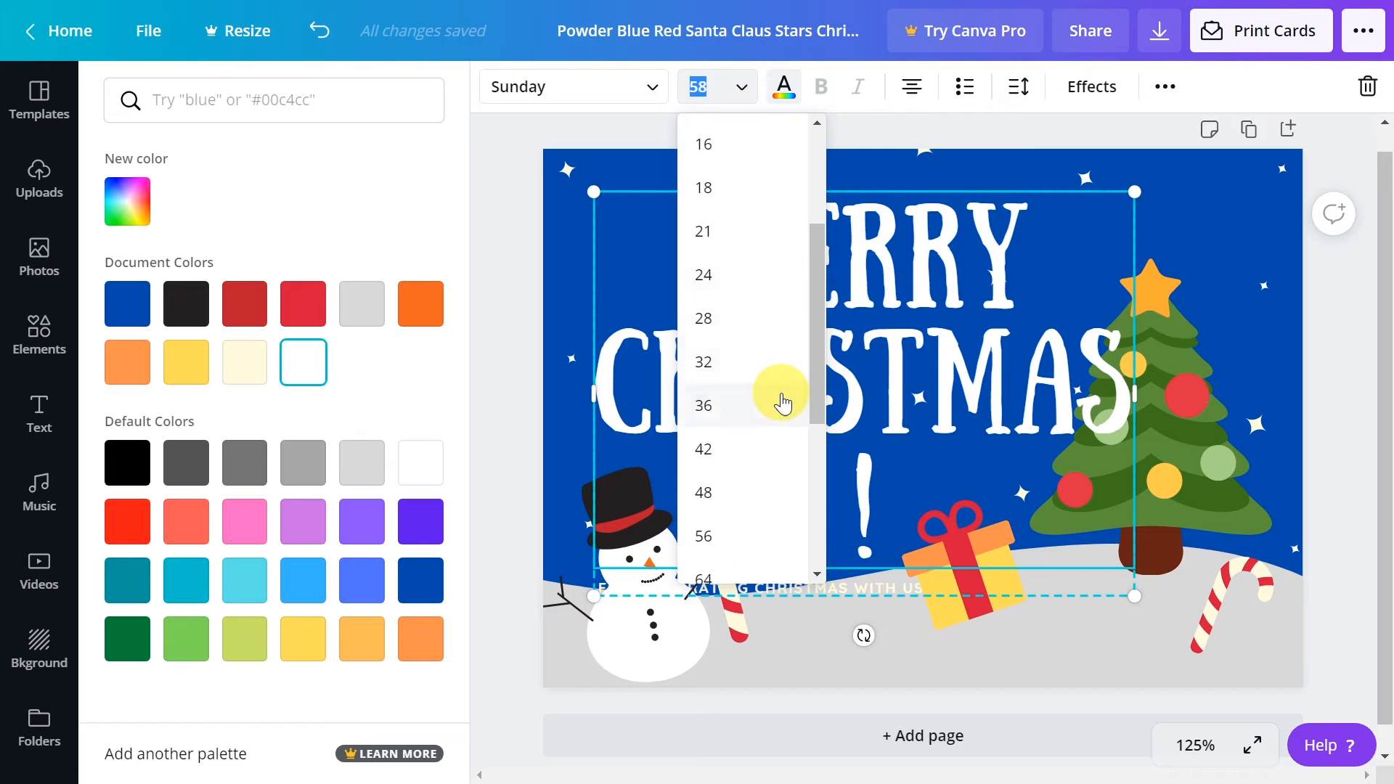
scroll(755, 465, down, 2)
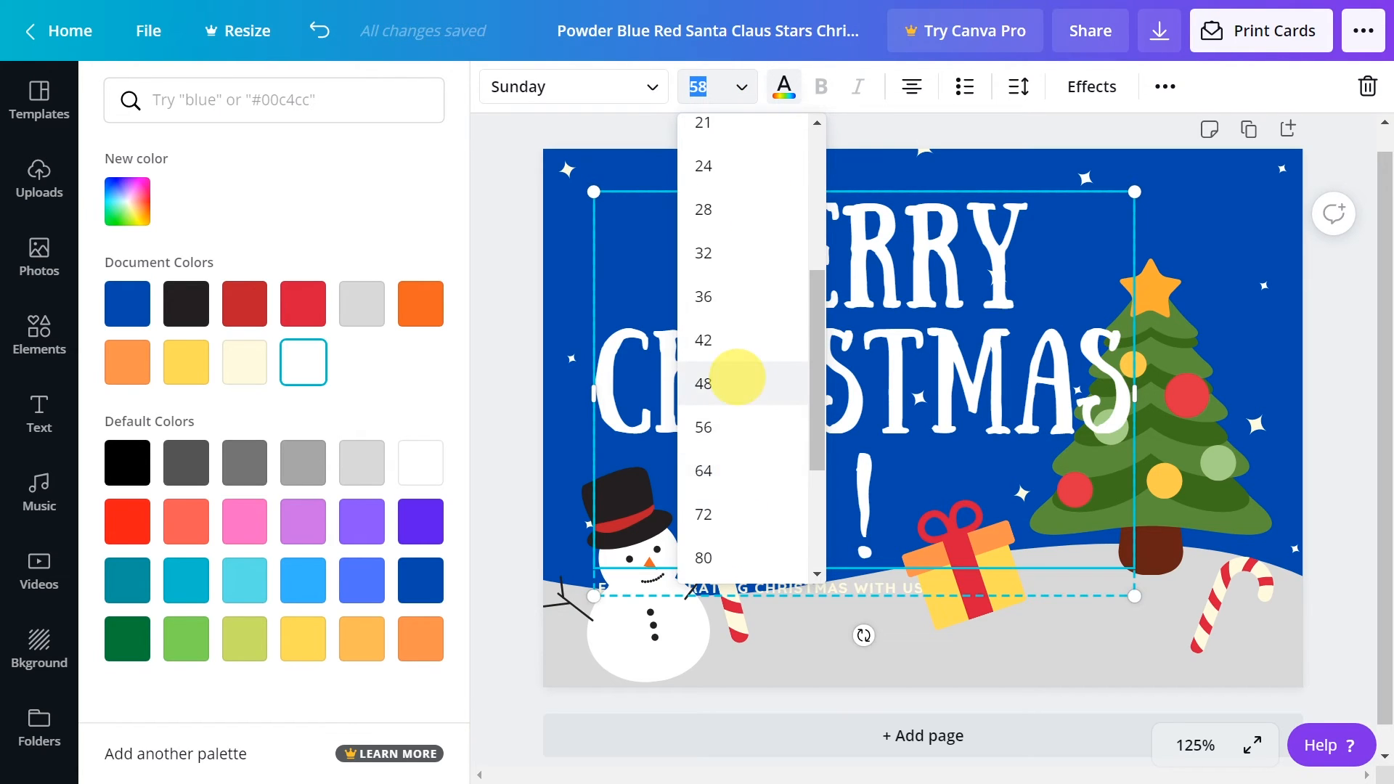
click(738, 384)
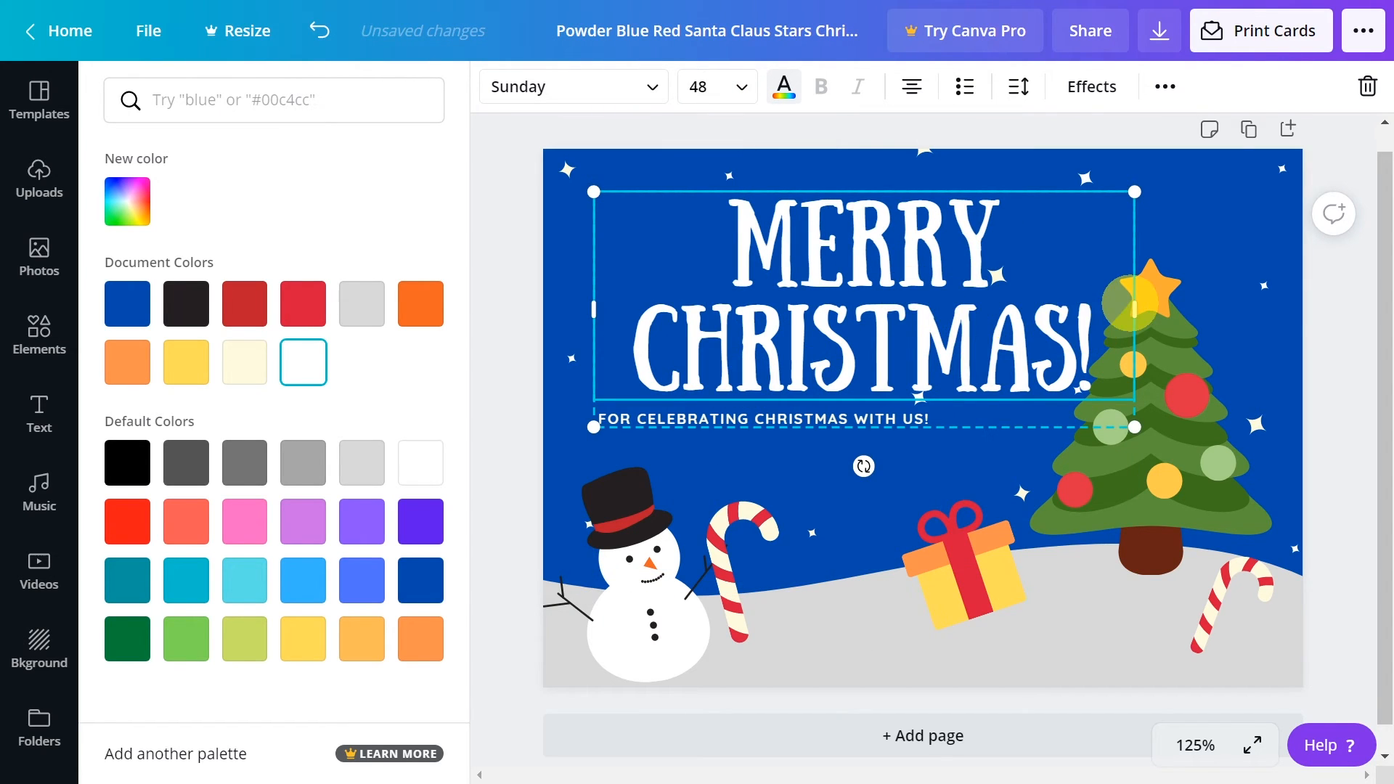
drag(1132, 304, 1070, 305)
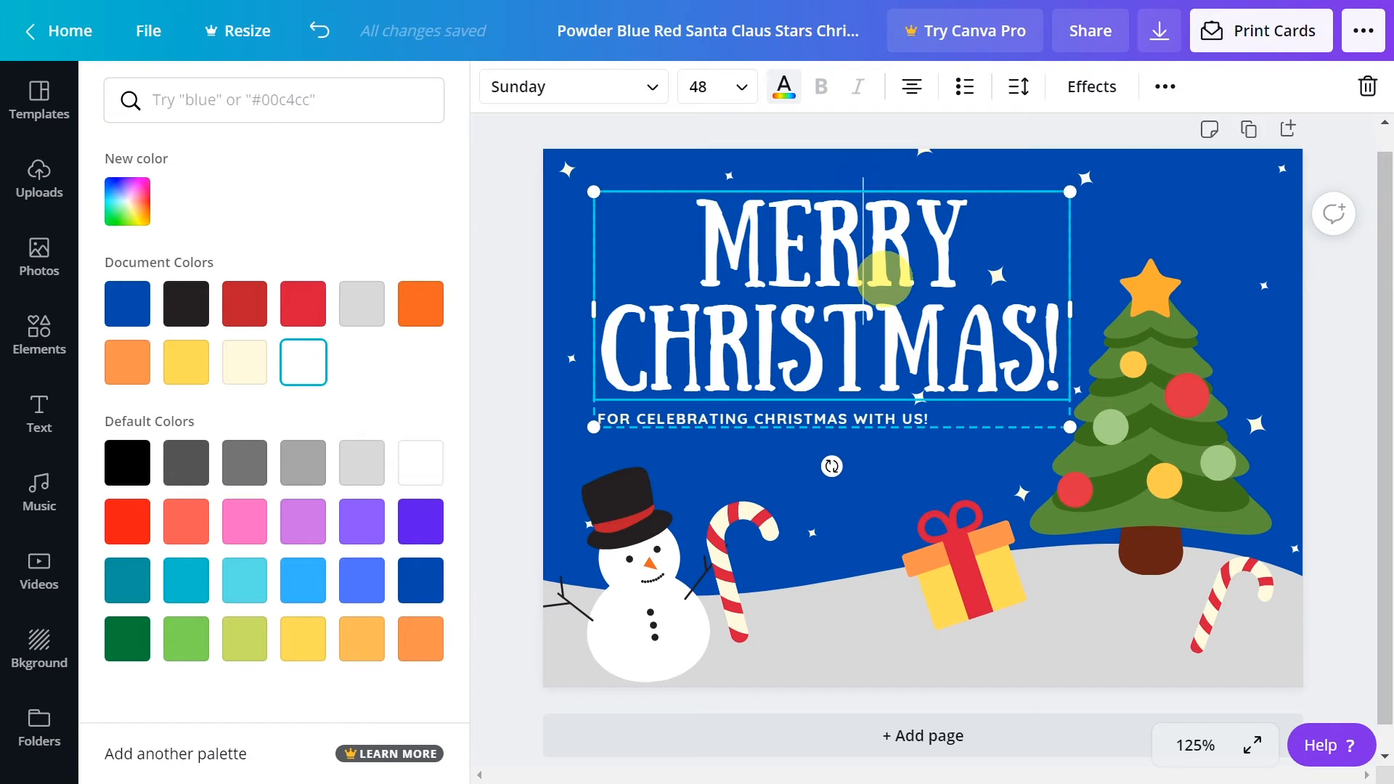
click(882, 276)
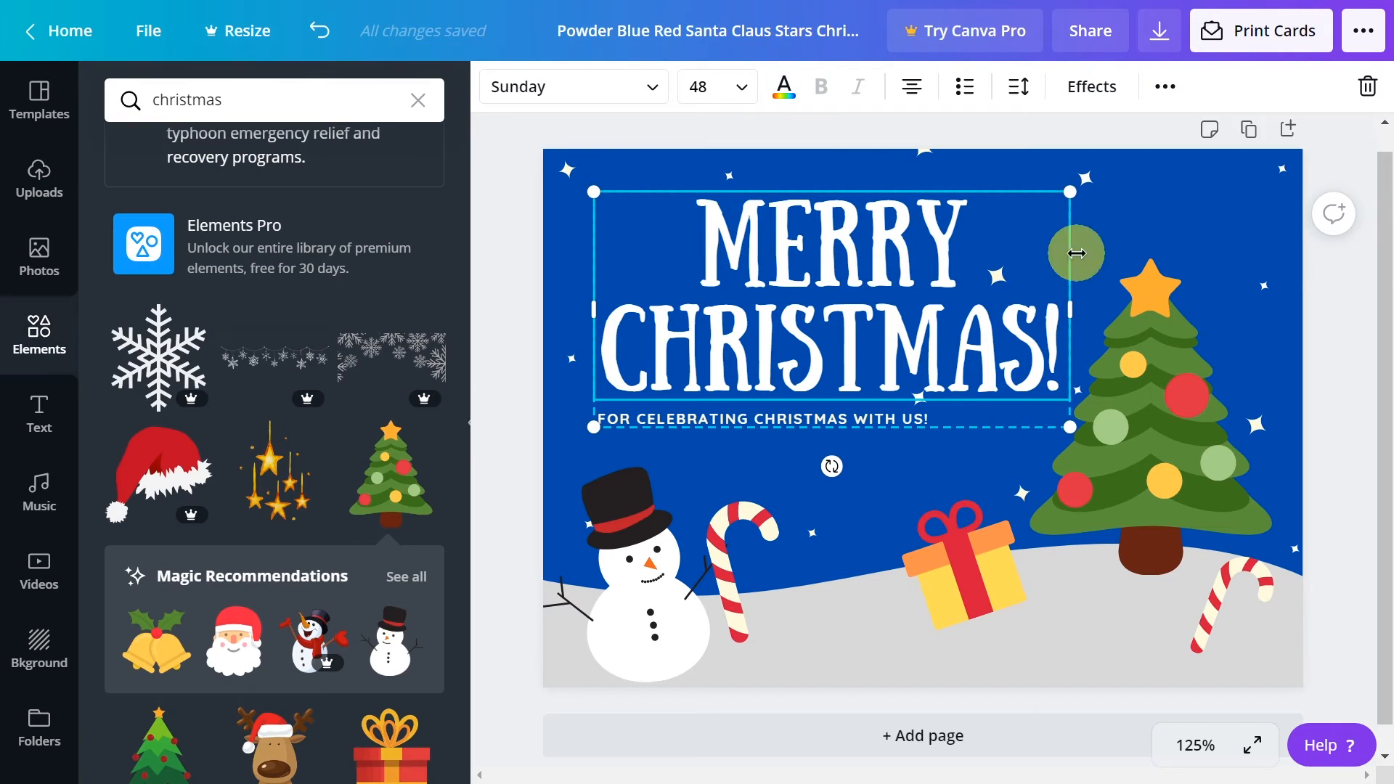
click(1340, 356)
click(1205, 210)
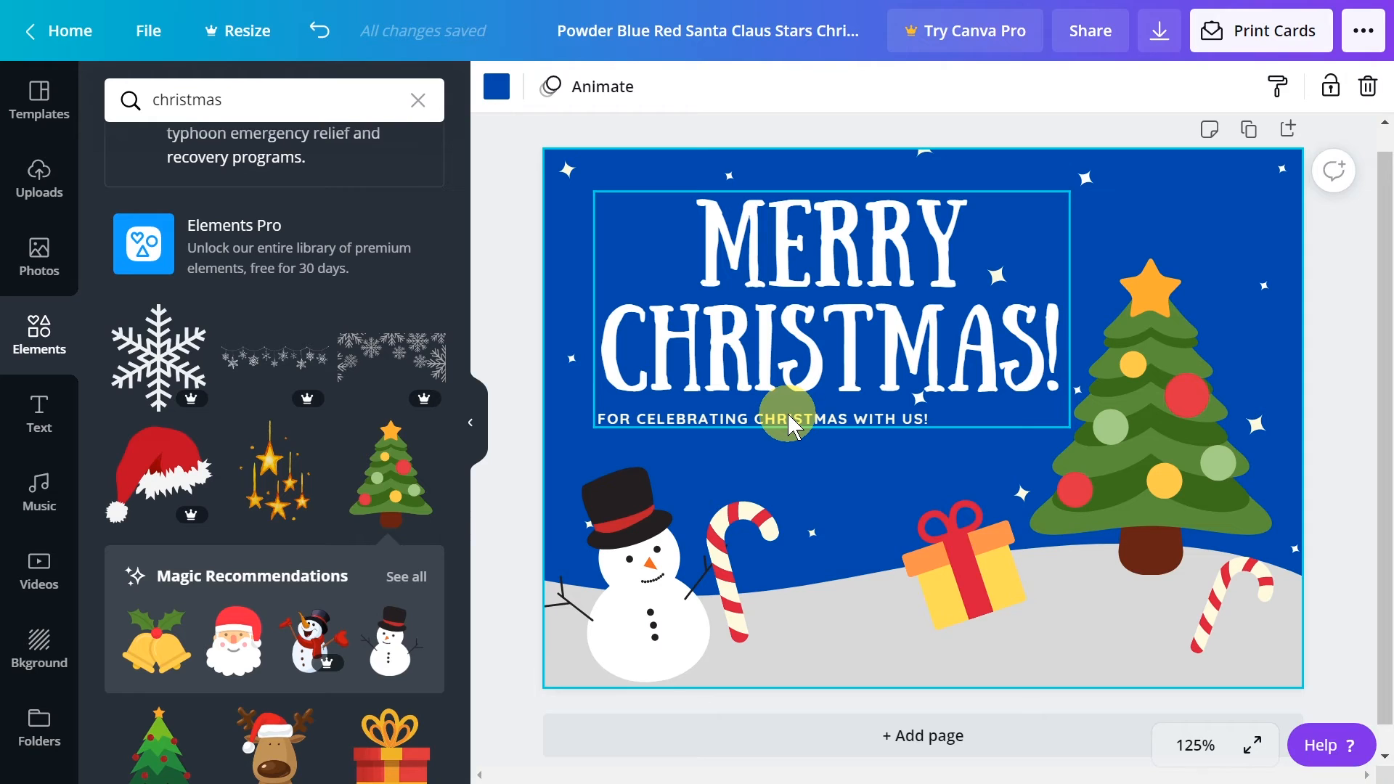
Ungroup the heading and the subtitle line below it
click(789, 350)
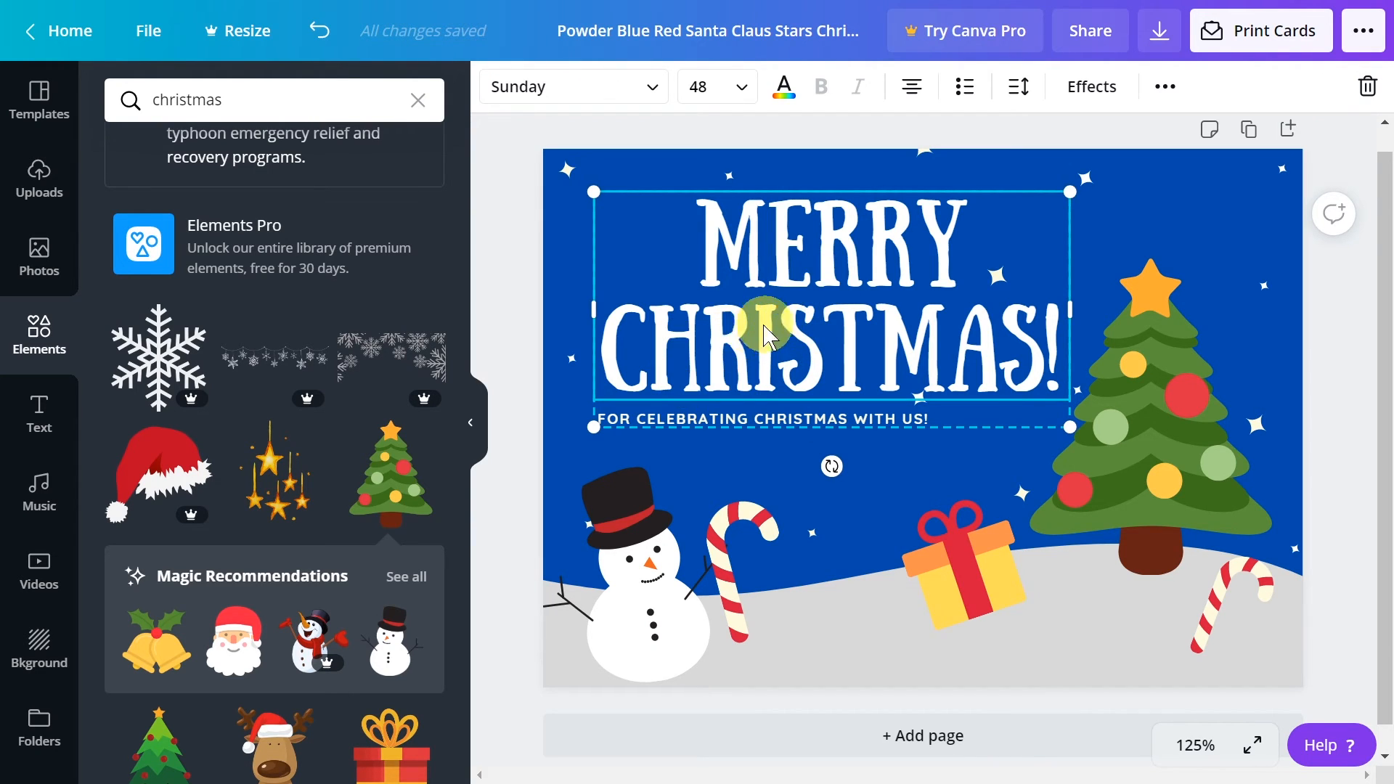
right_click(768, 342)
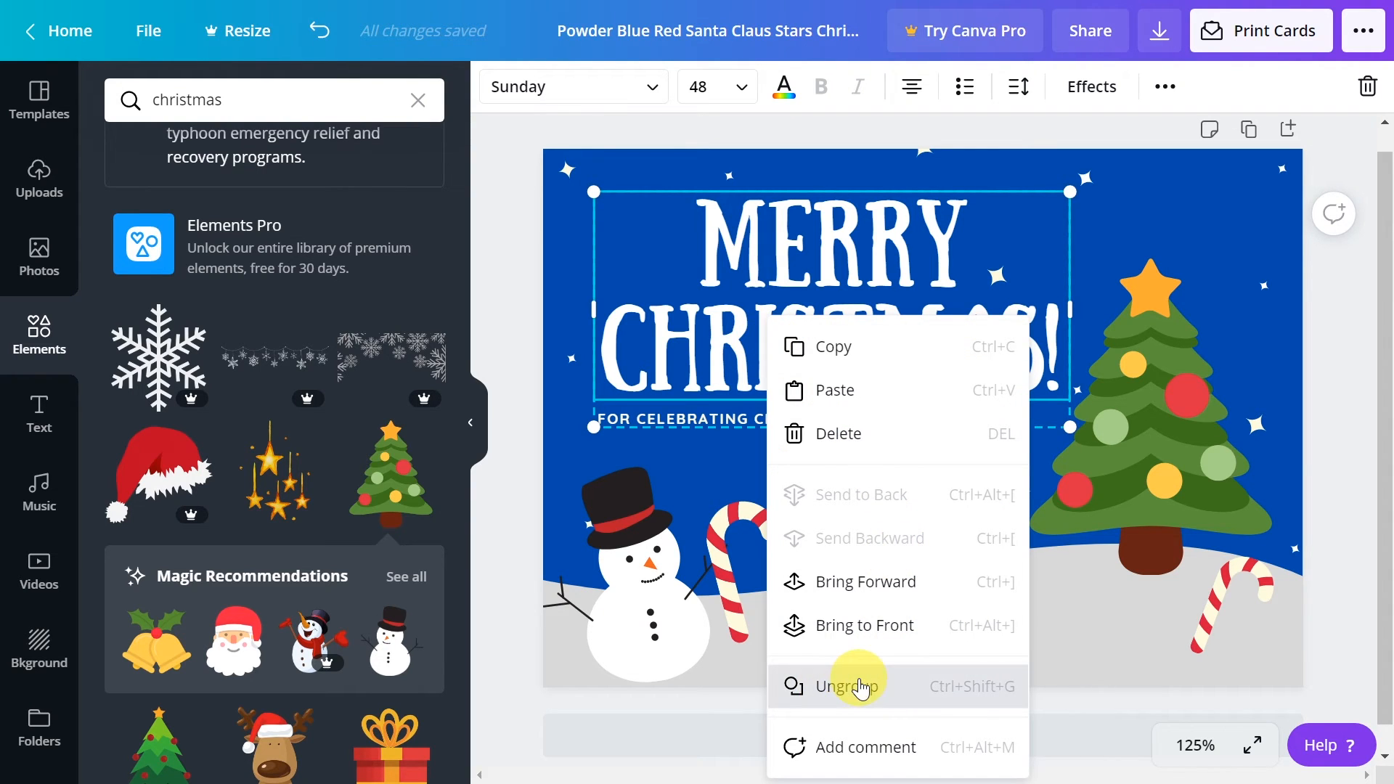
click(861, 687)
click(943, 447)
Move the subtitle down and right beneath the heading, and shift the heading slightly down and left
drag(844, 425, 899, 476)
click(786, 314)
drag(786, 314, 828, 371)
drag(844, 469, 846, 437)
click(830, 347)
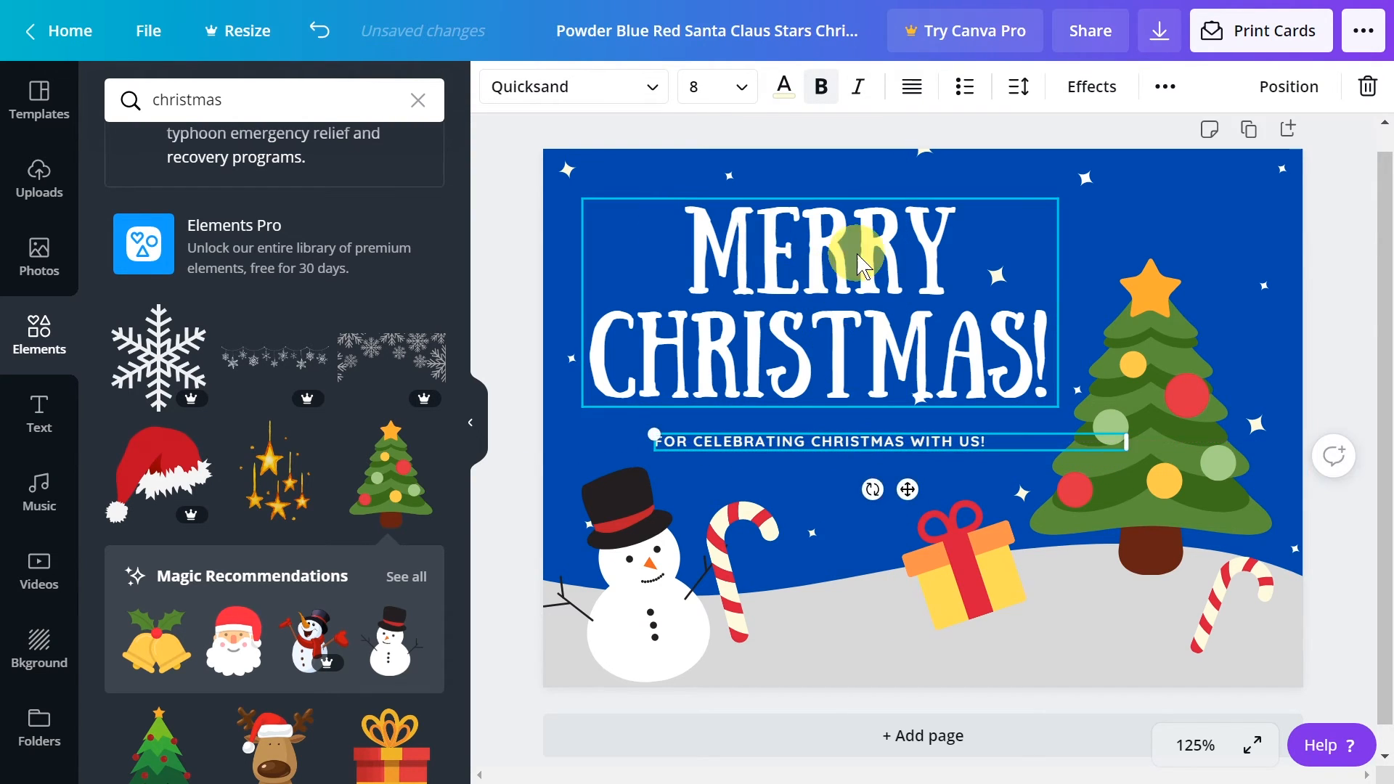
Replace the subtitle with a "FROM" line naming the sender's family and set its font size to 14
click(971, 438)
click(681, 469)
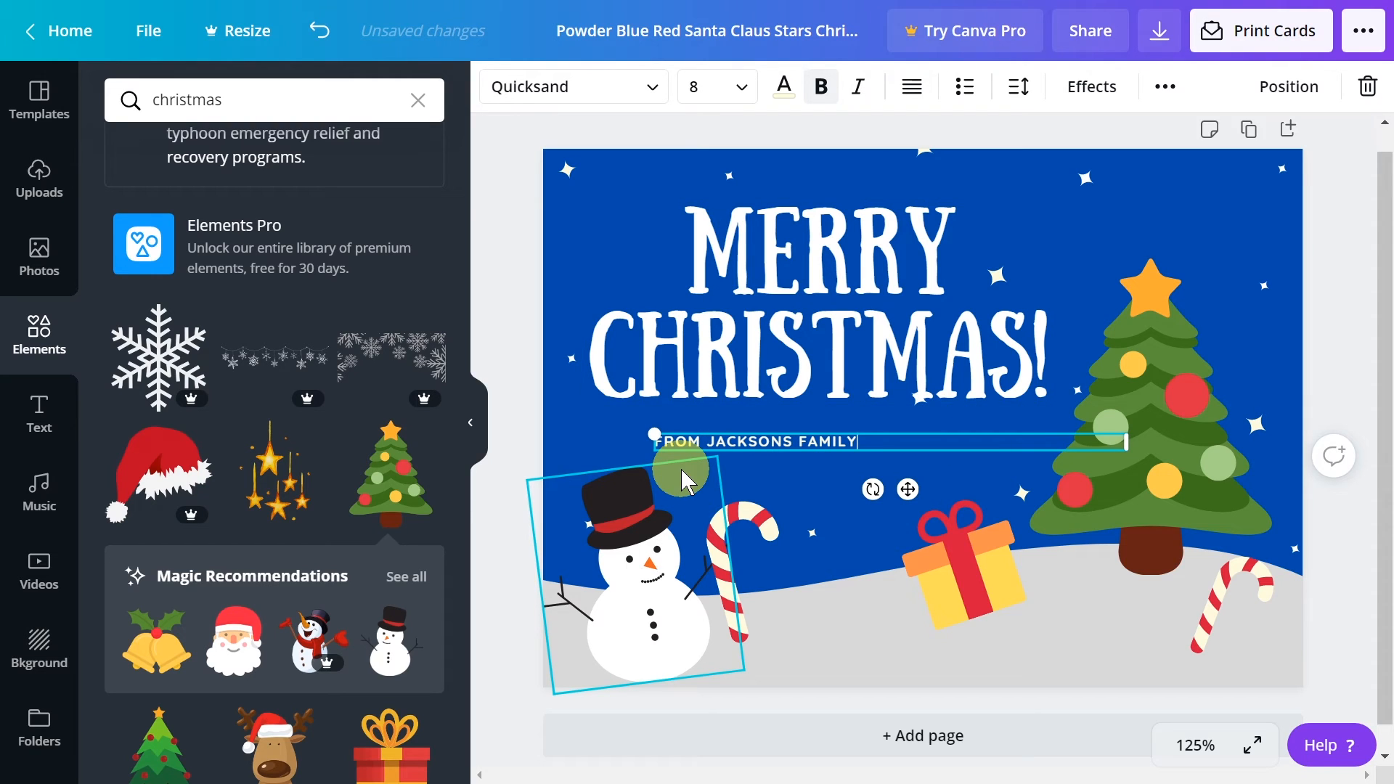
drag(881, 442, 658, 434)
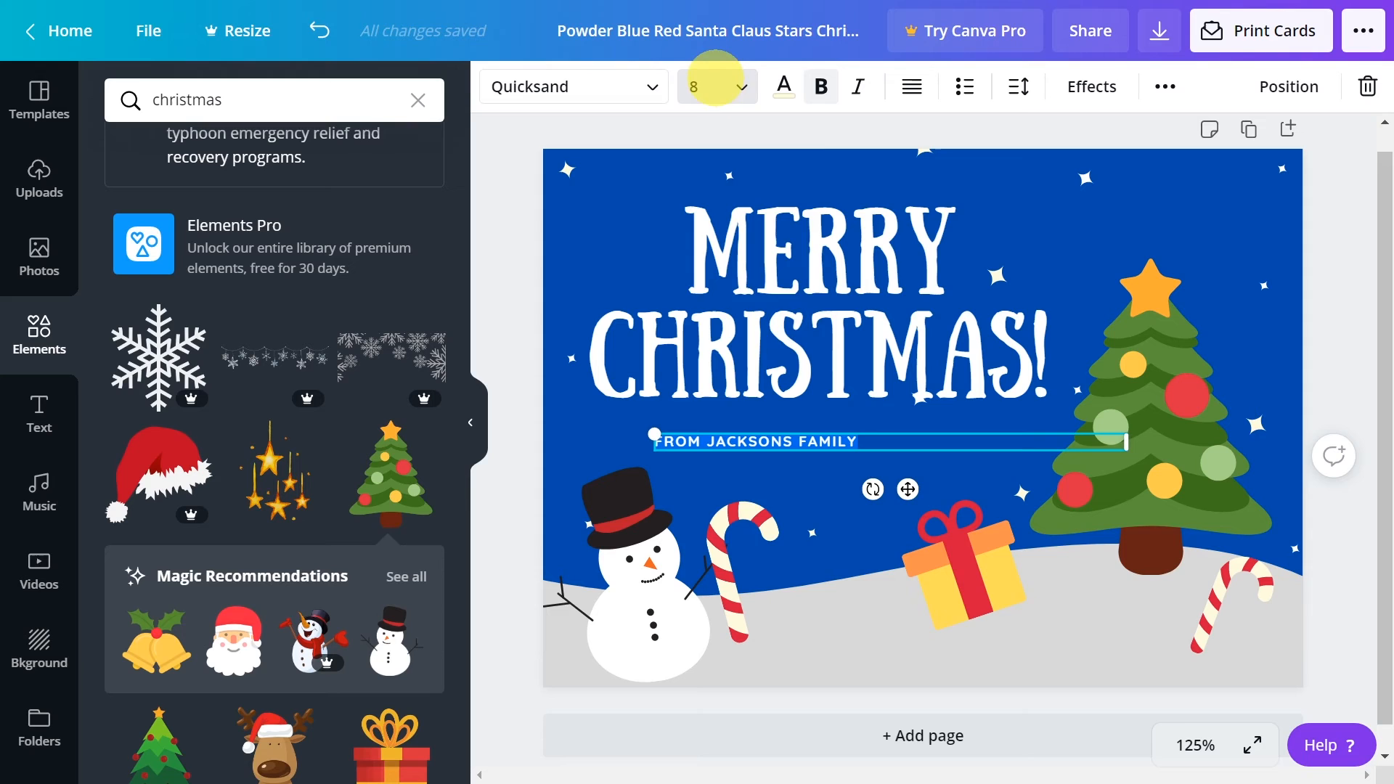
click(734, 92)
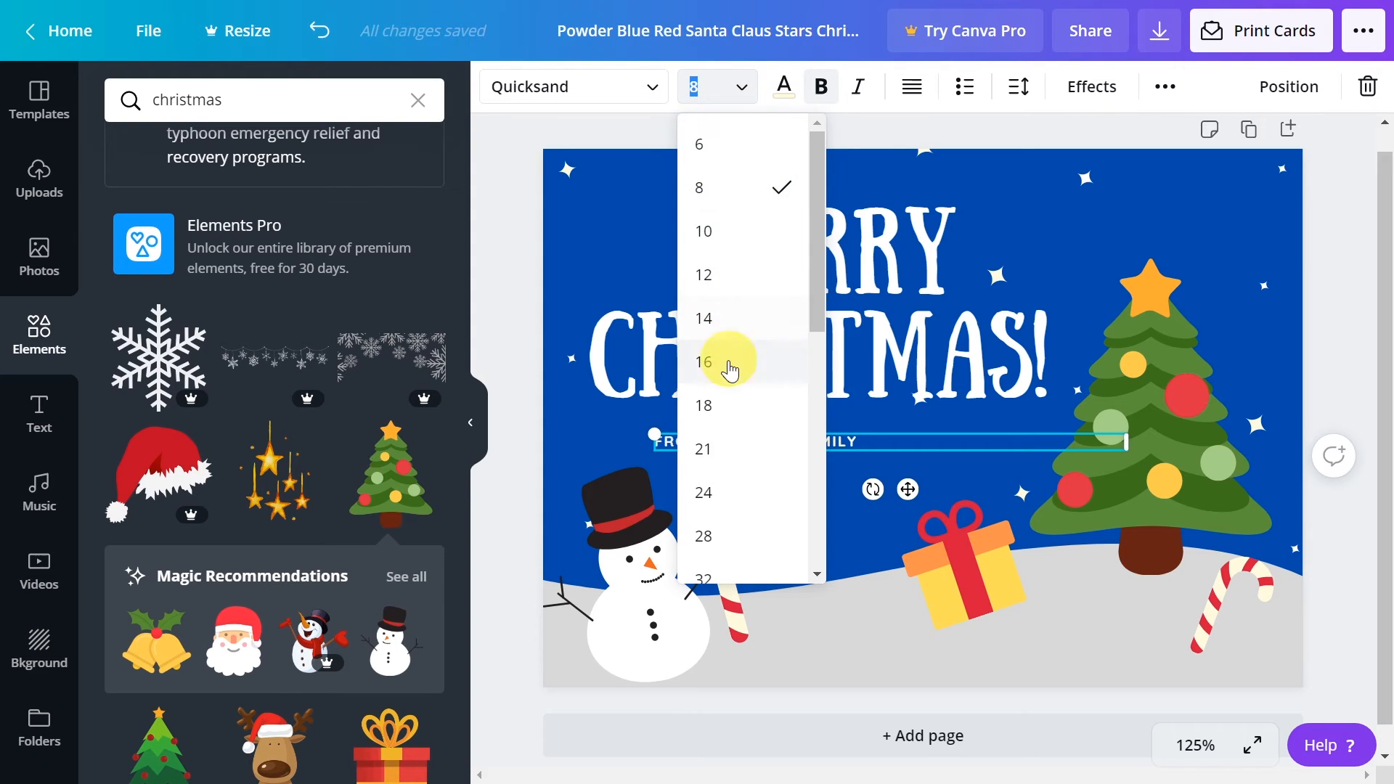
click(729, 416)
click(699, 87)
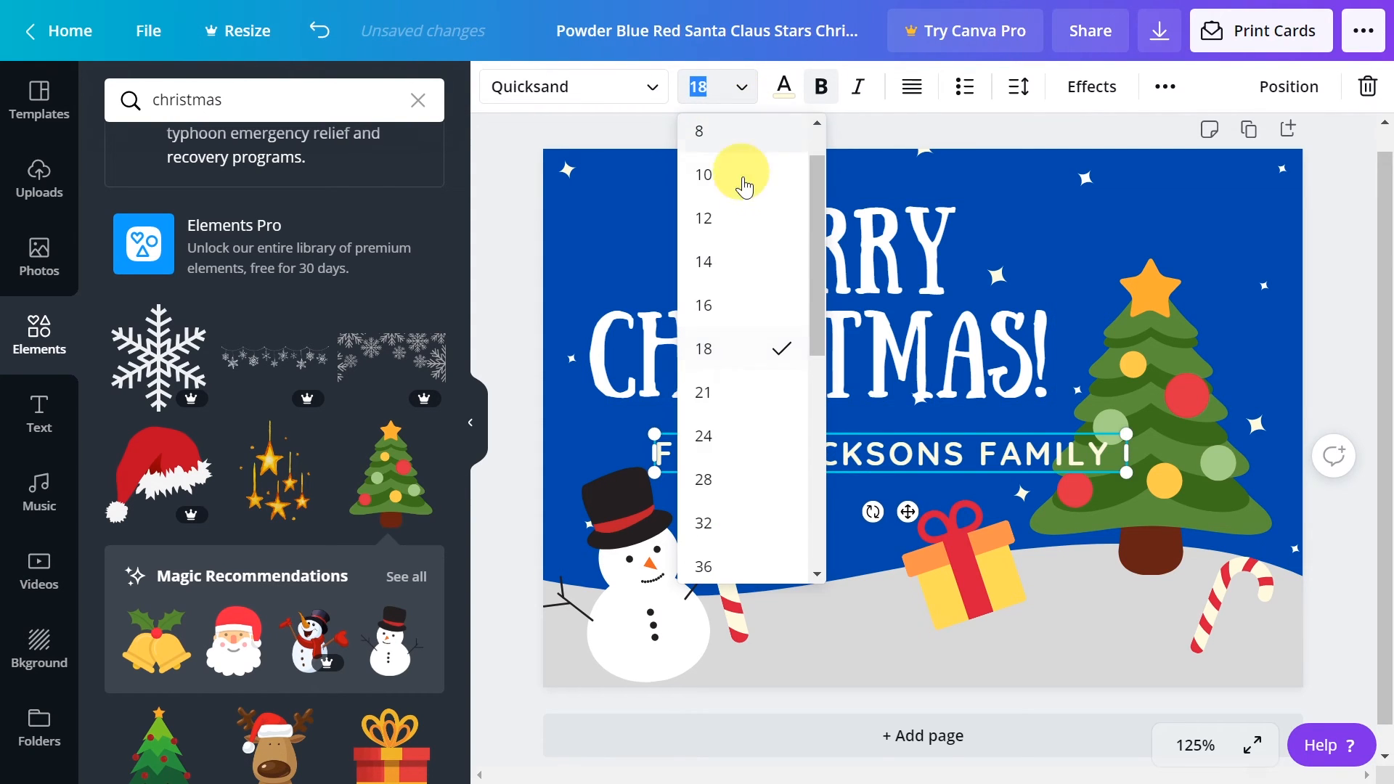
click(734, 308)
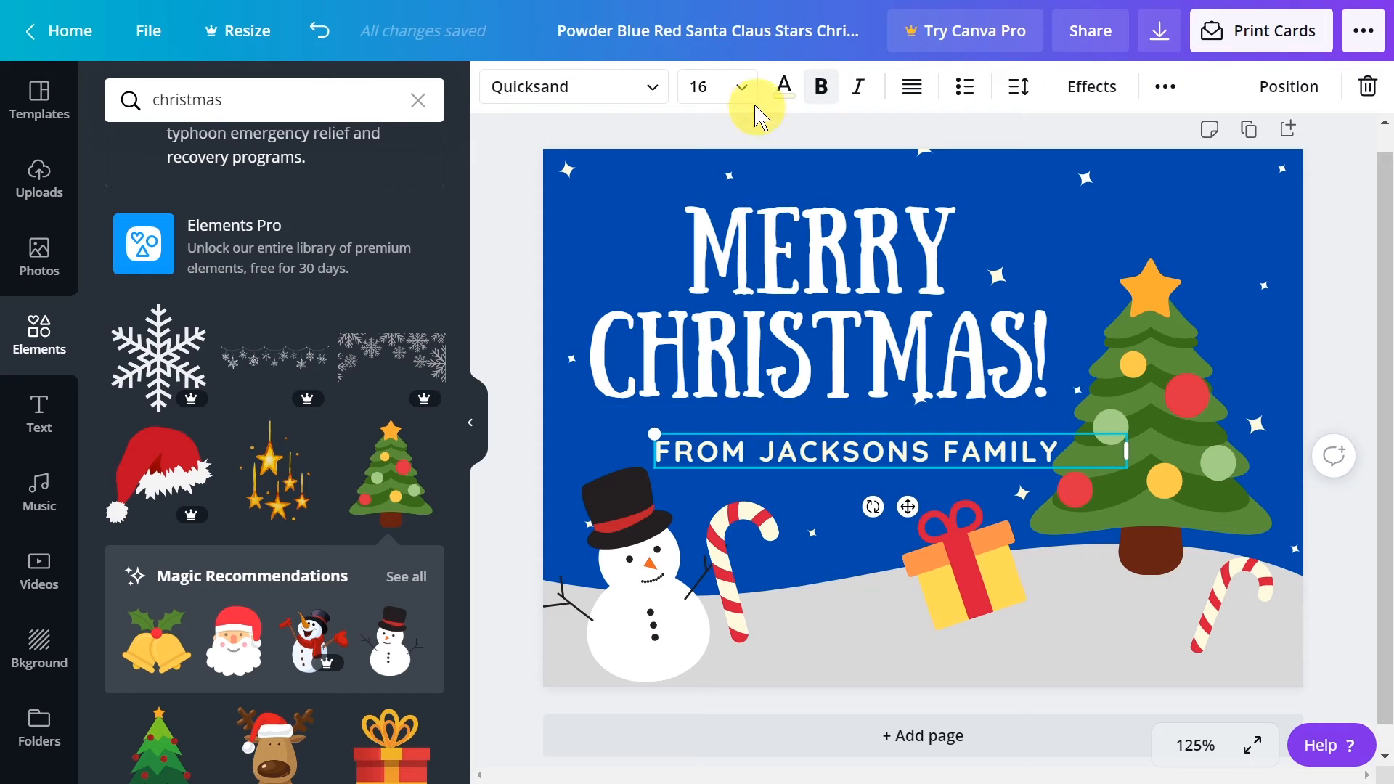
click(744, 93)
click(726, 305)
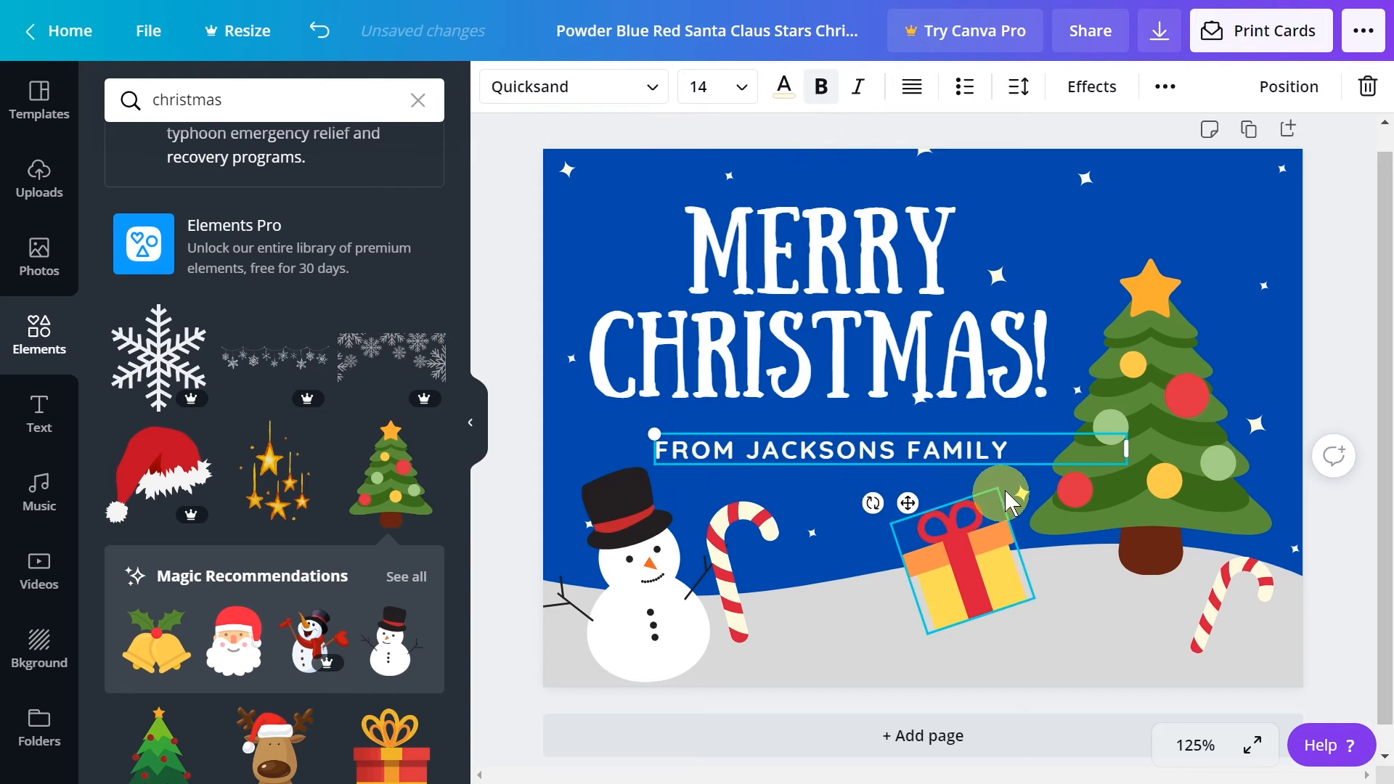
Narrow the subtitle's text box to fit its text and move it up, centered closer beneath the heading
drag(1126, 449, 1016, 461)
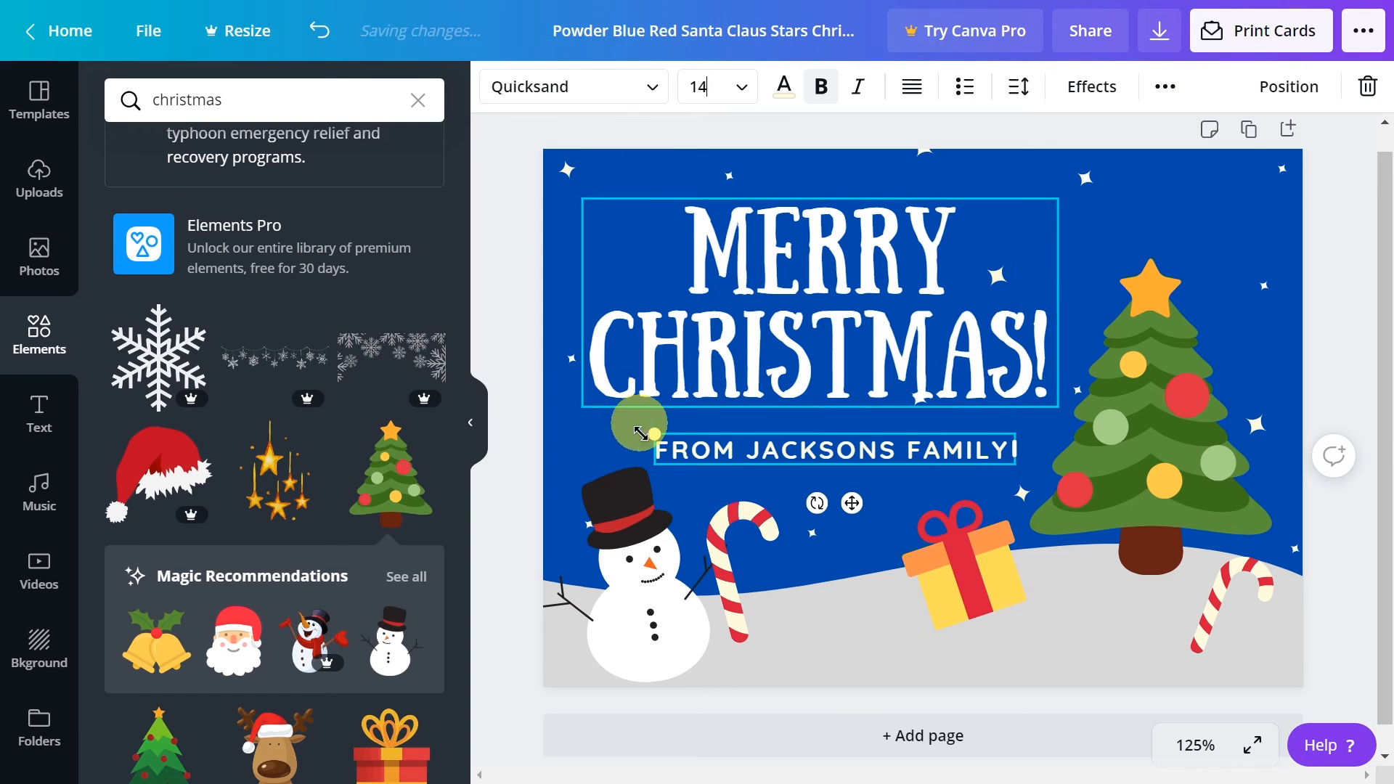
click(761, 434)
drag(777, 459, 773, 441)
Recolor the subtitle line to yellow from the document colors
click(784, 87)
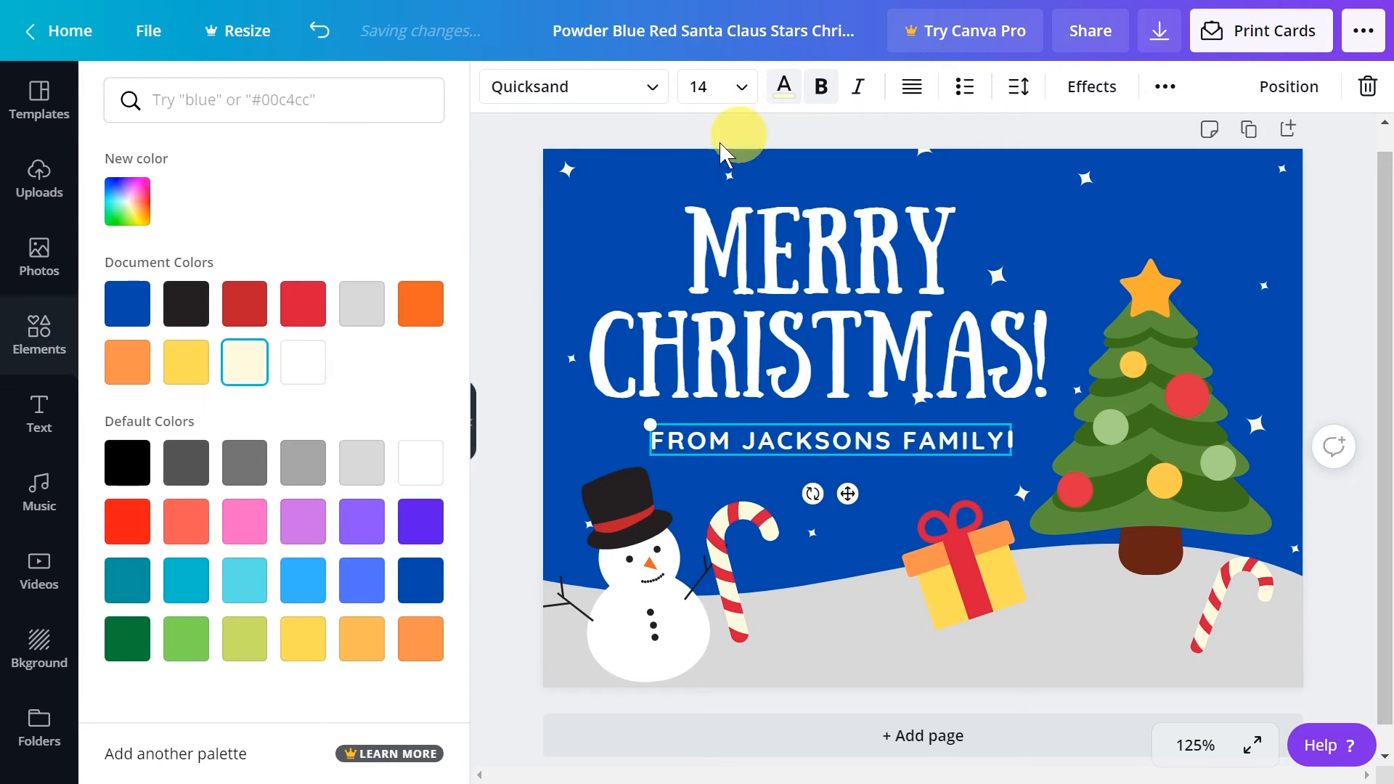
click(186, 362)
click(514, 285)
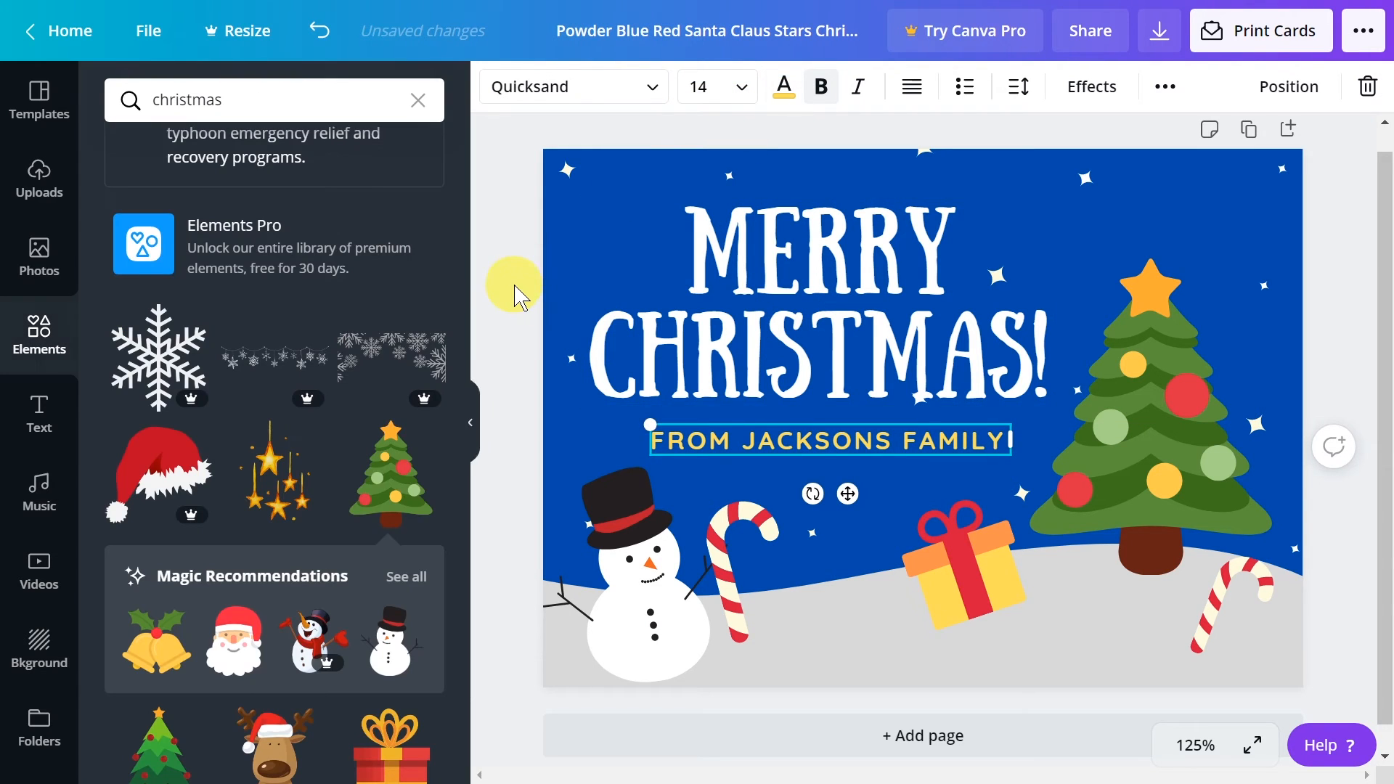
click(514, 362)
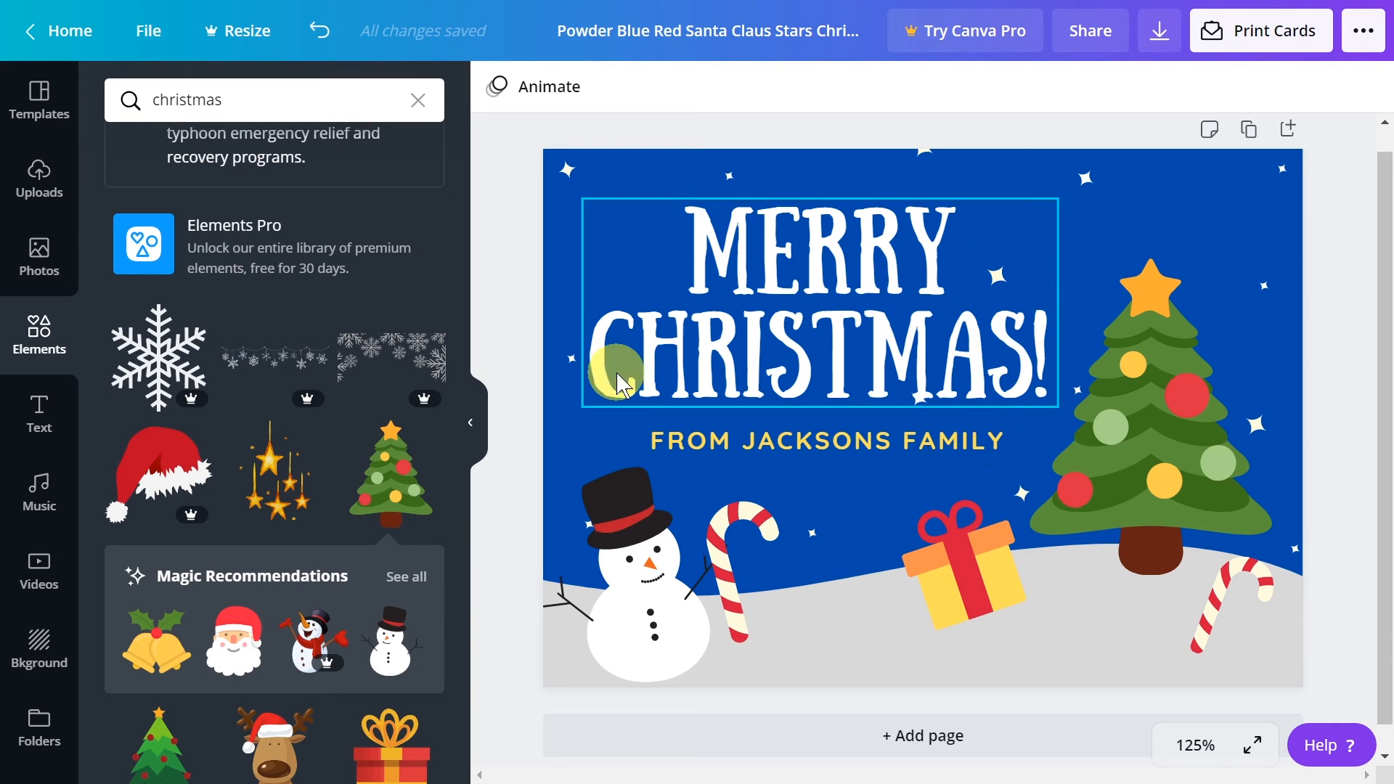
Try Quicksand, Shrikhand, Oswald and other recently used fonts on the heading, and apply Adigiana Toybox
click(749, 241)
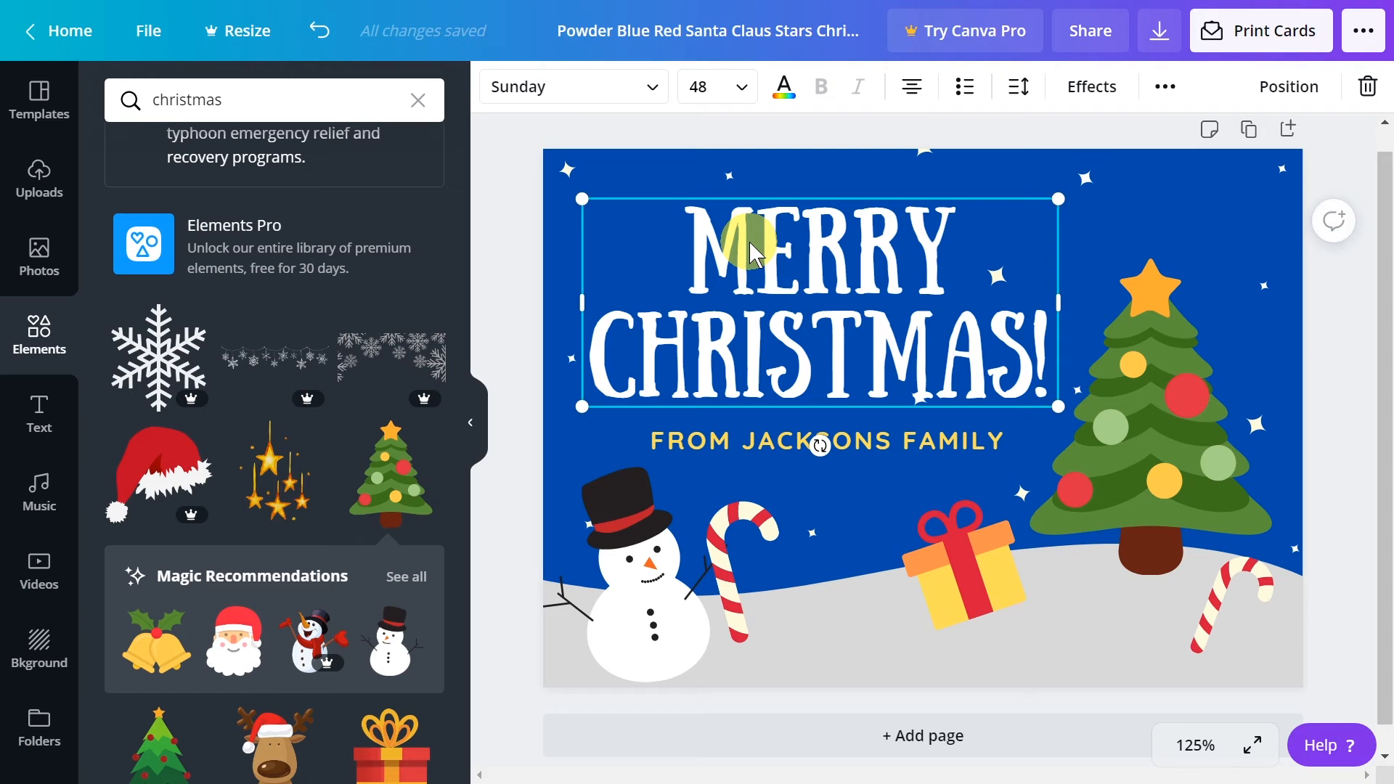
click(565, 88)
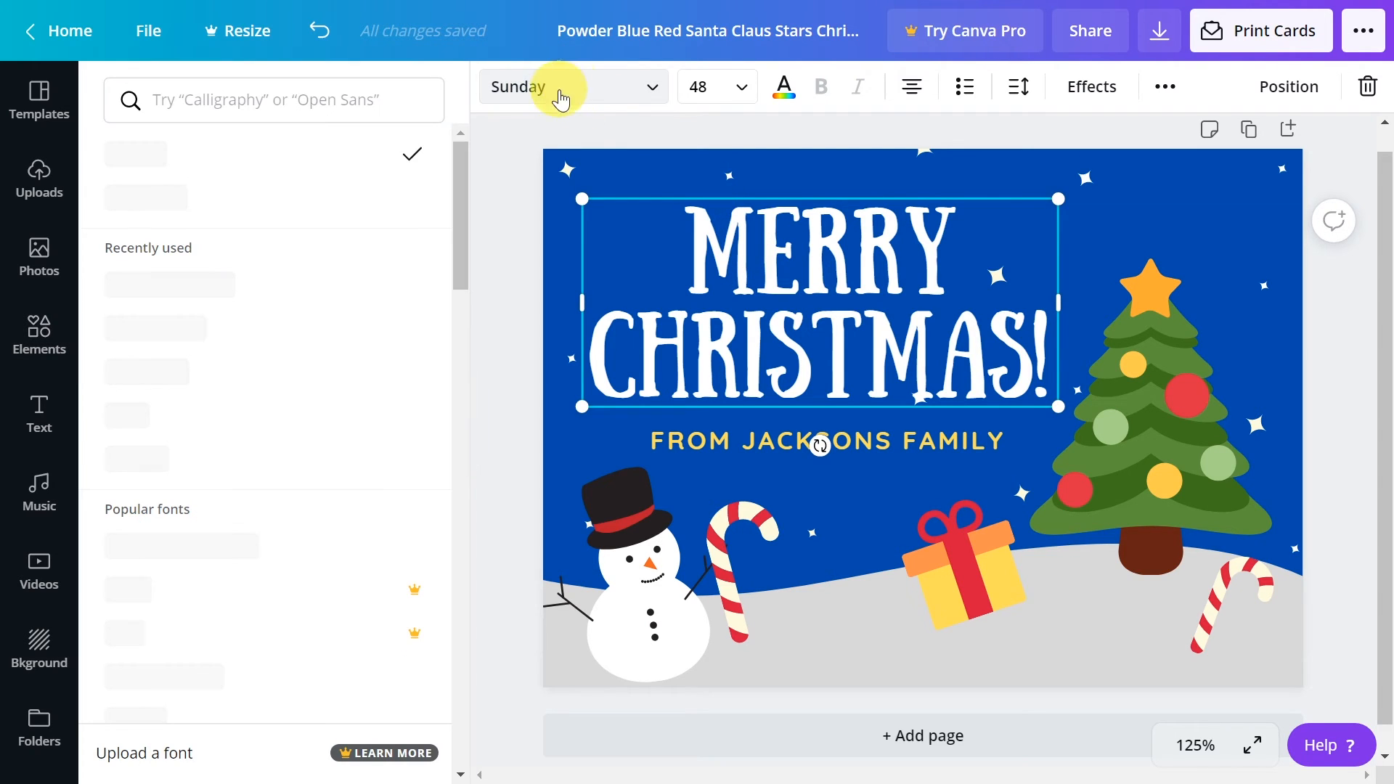
click(165, 216)
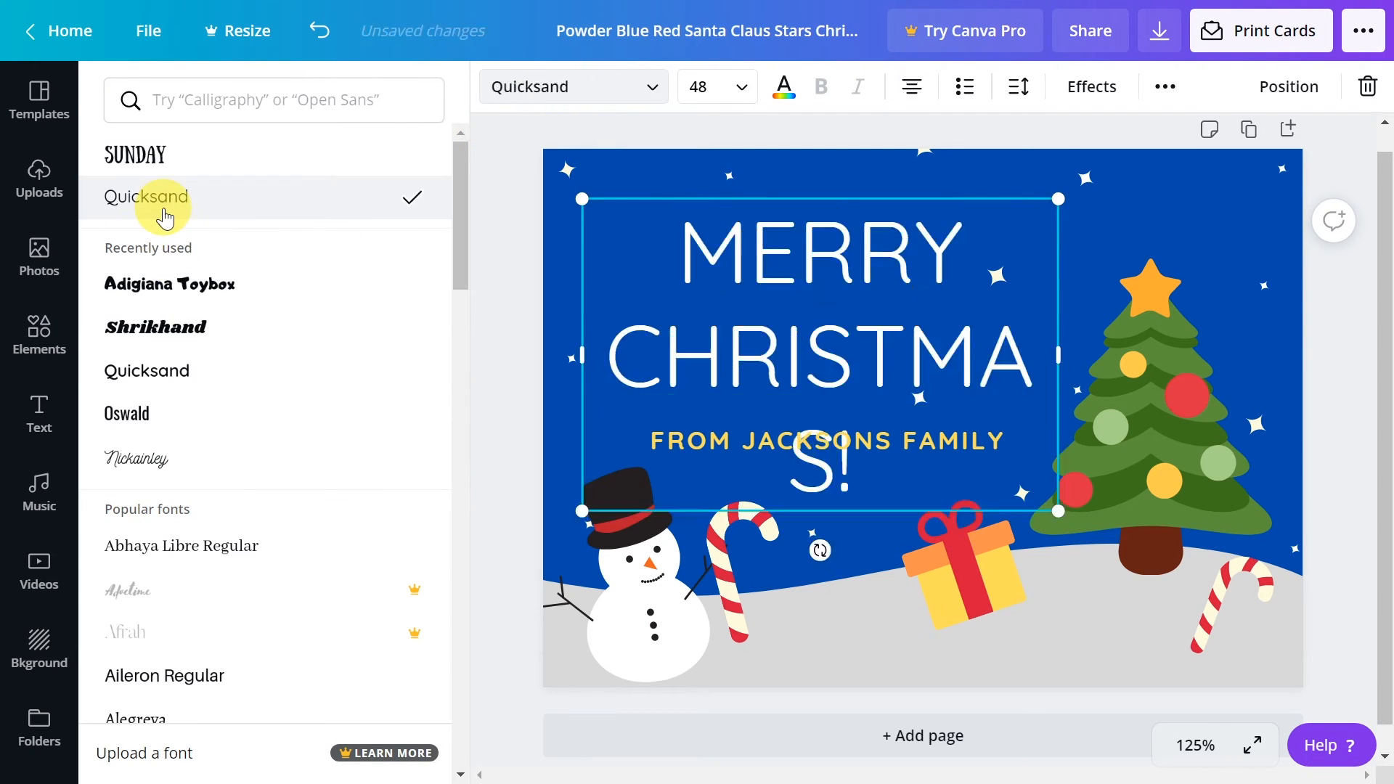
click(170, 283)
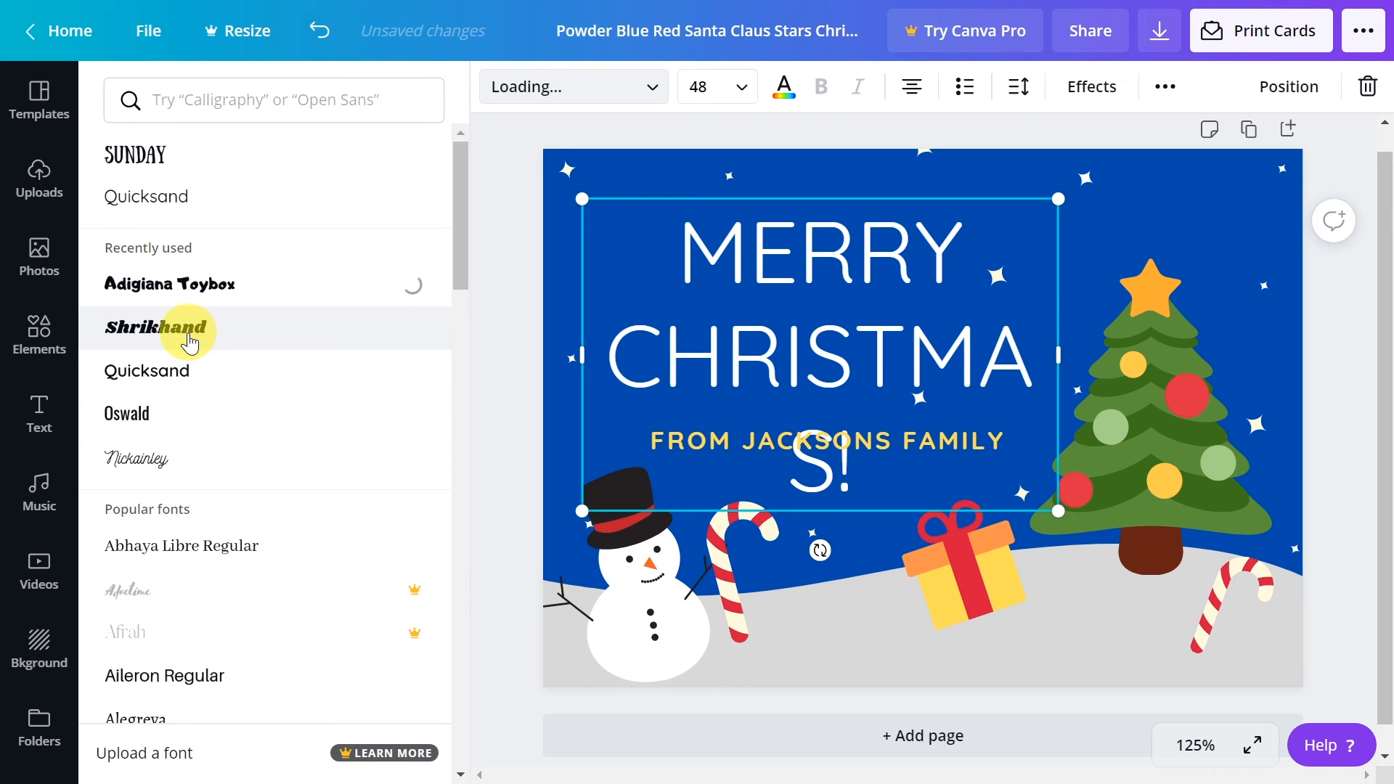
click(189, 341)
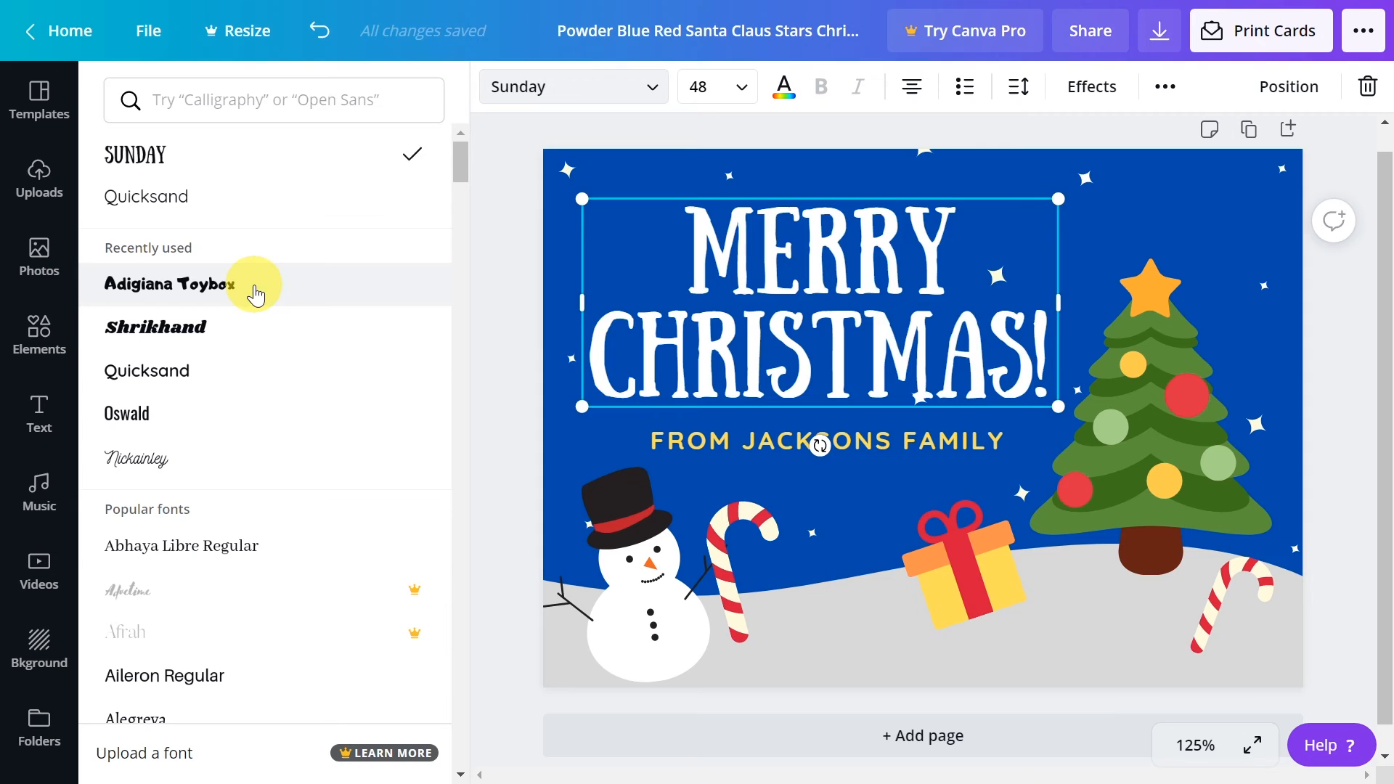
click(253, 287)
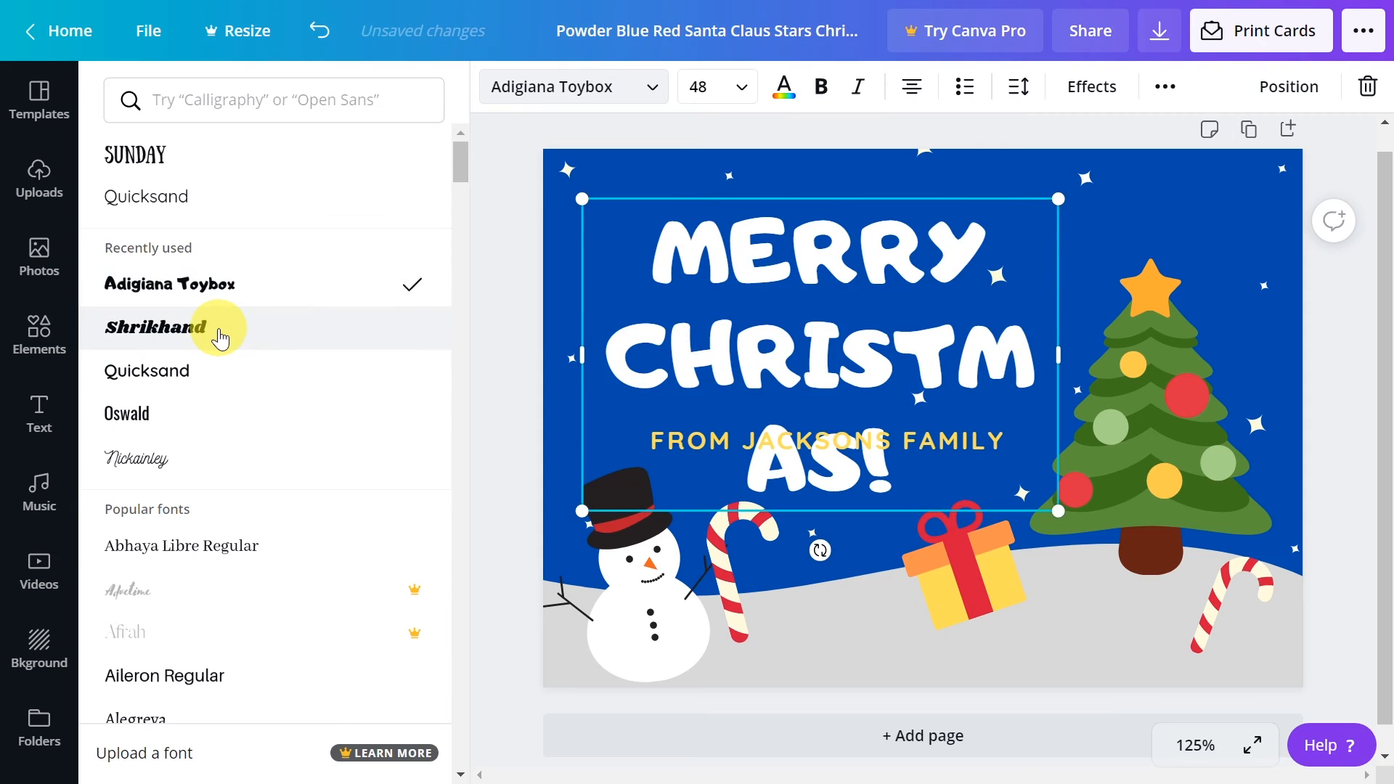
click(217, 328)
click(198, 372)
click(187, 414)
click(177, 461)
click(184, 329)
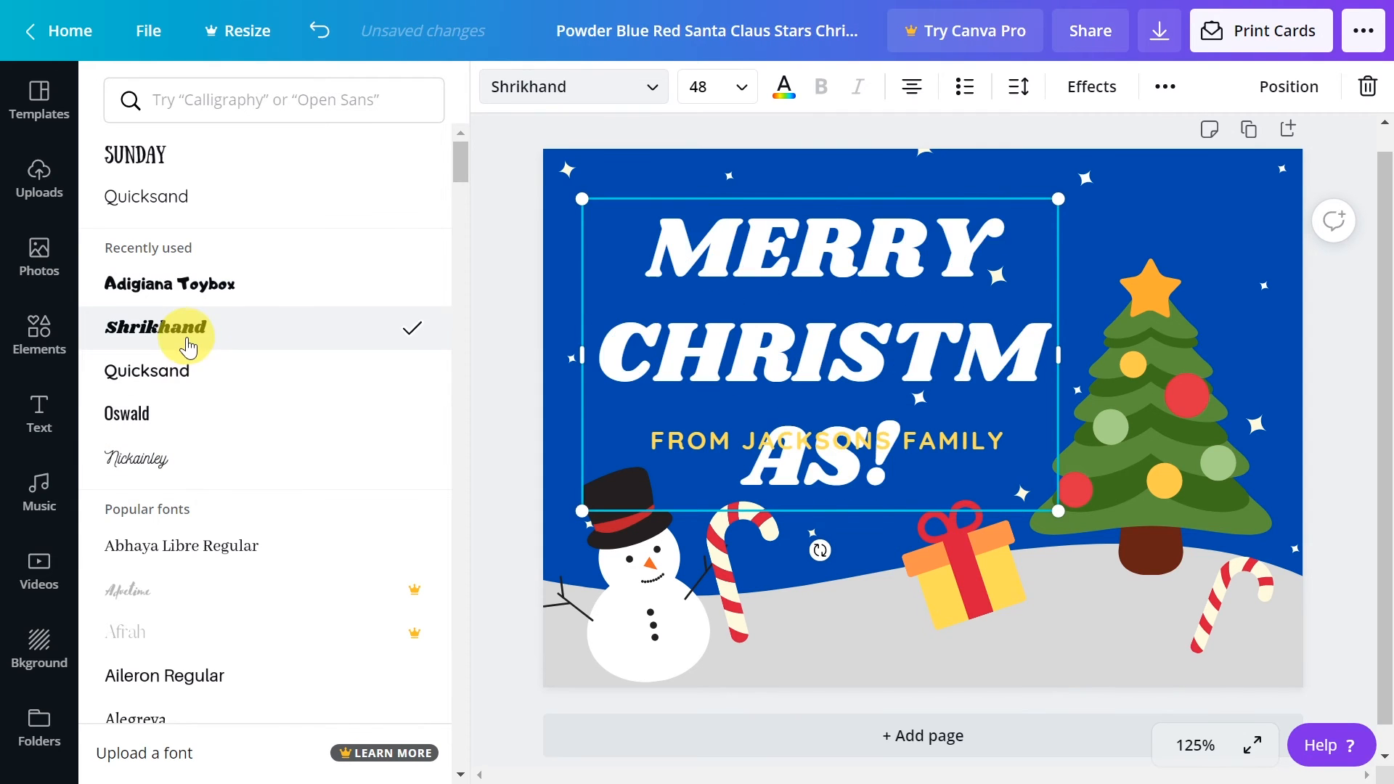
click(218, 299)
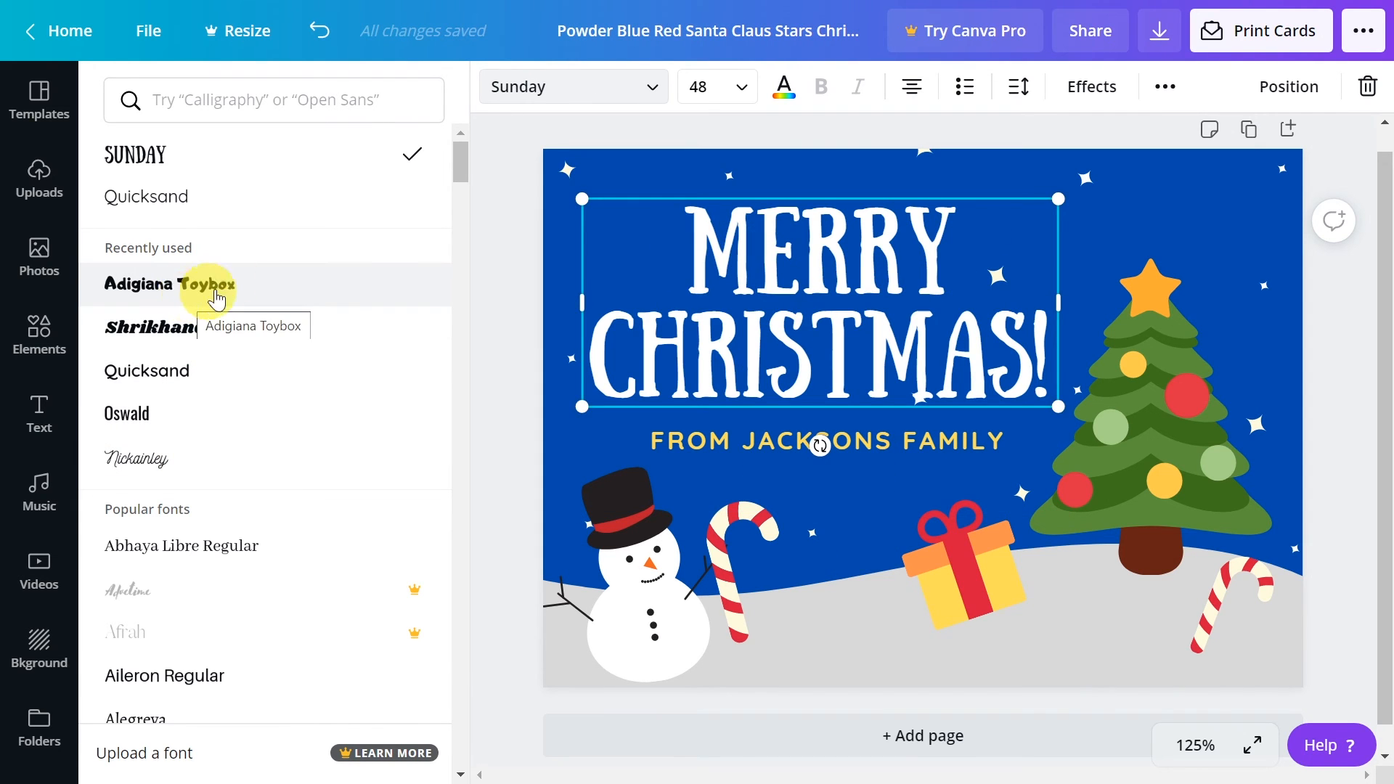
click(116, 293)
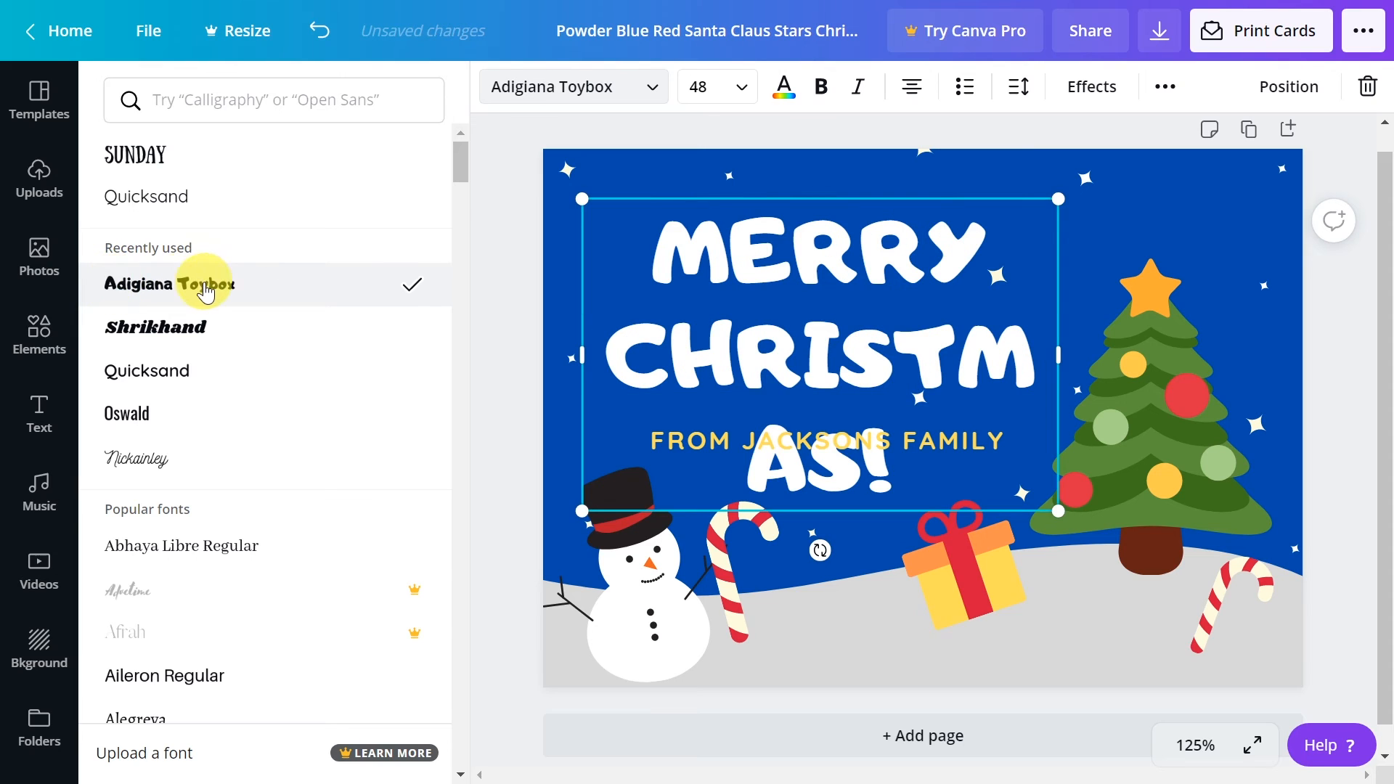
Widen the heading's text box slightly and set its font size to 42 so the text fits on two lines
drag(1064, 352, 1104, 347)
double_click(900, 468)
drag(888, 464, 637, 232)
click(714, 87)
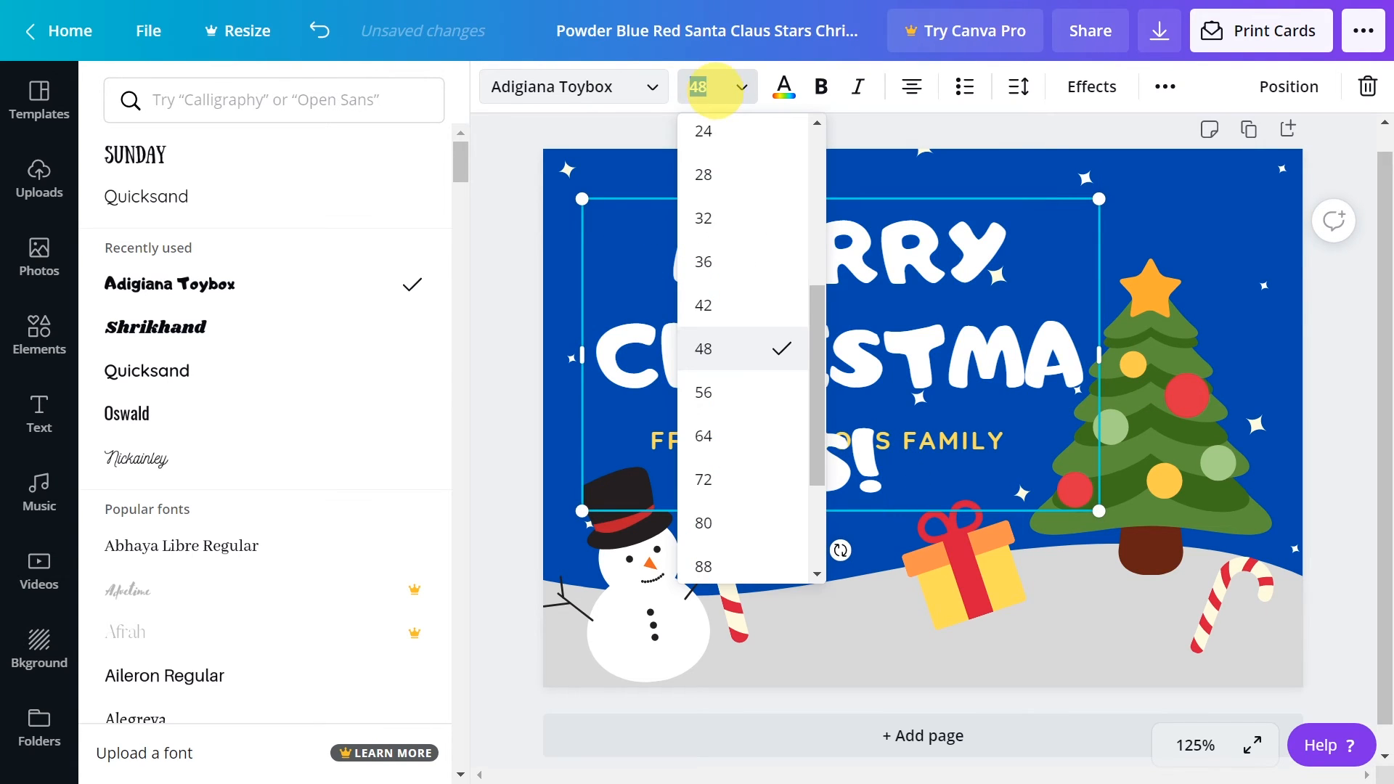
click(719, 306)
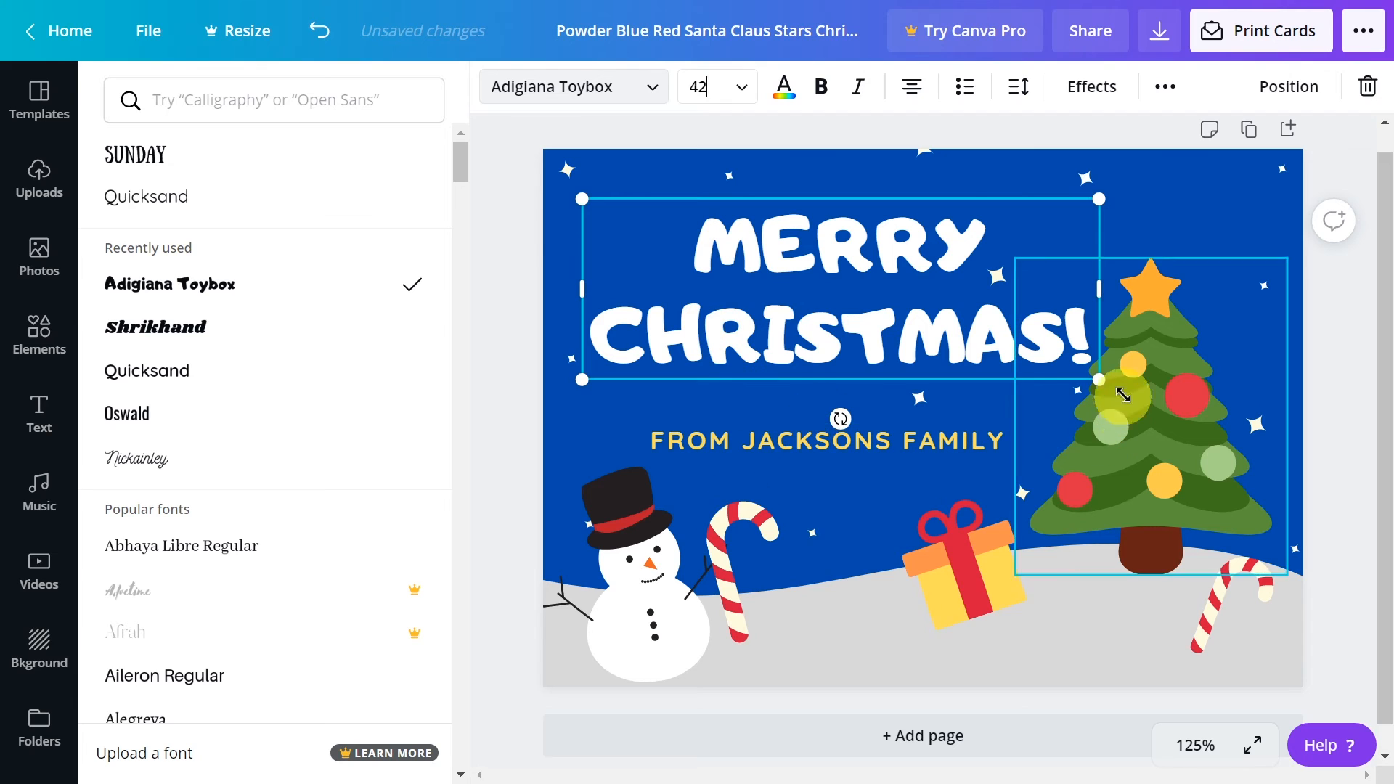
Deselect the heading and choose PNG as the file type for downloading the card
click(1329, 450)
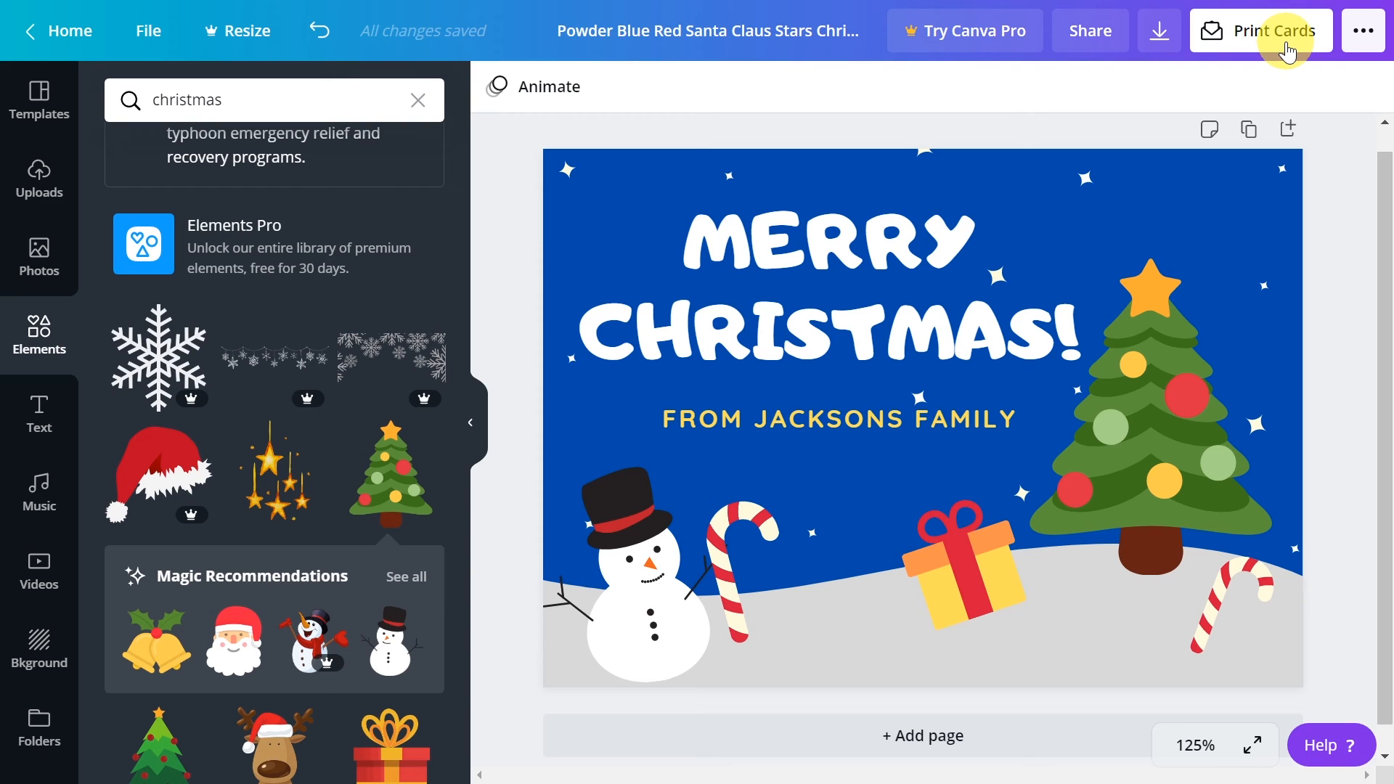
click(1364, 37)
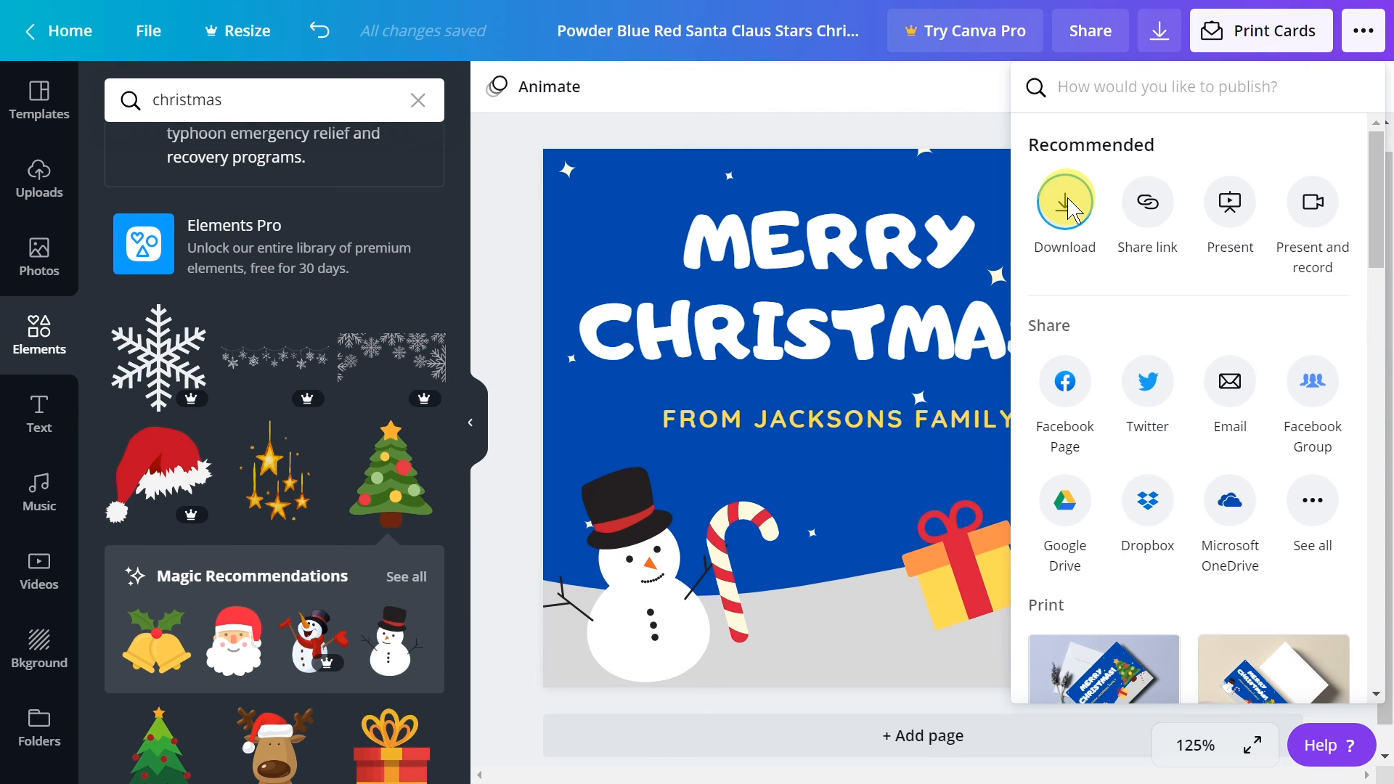
click(1065, 203)
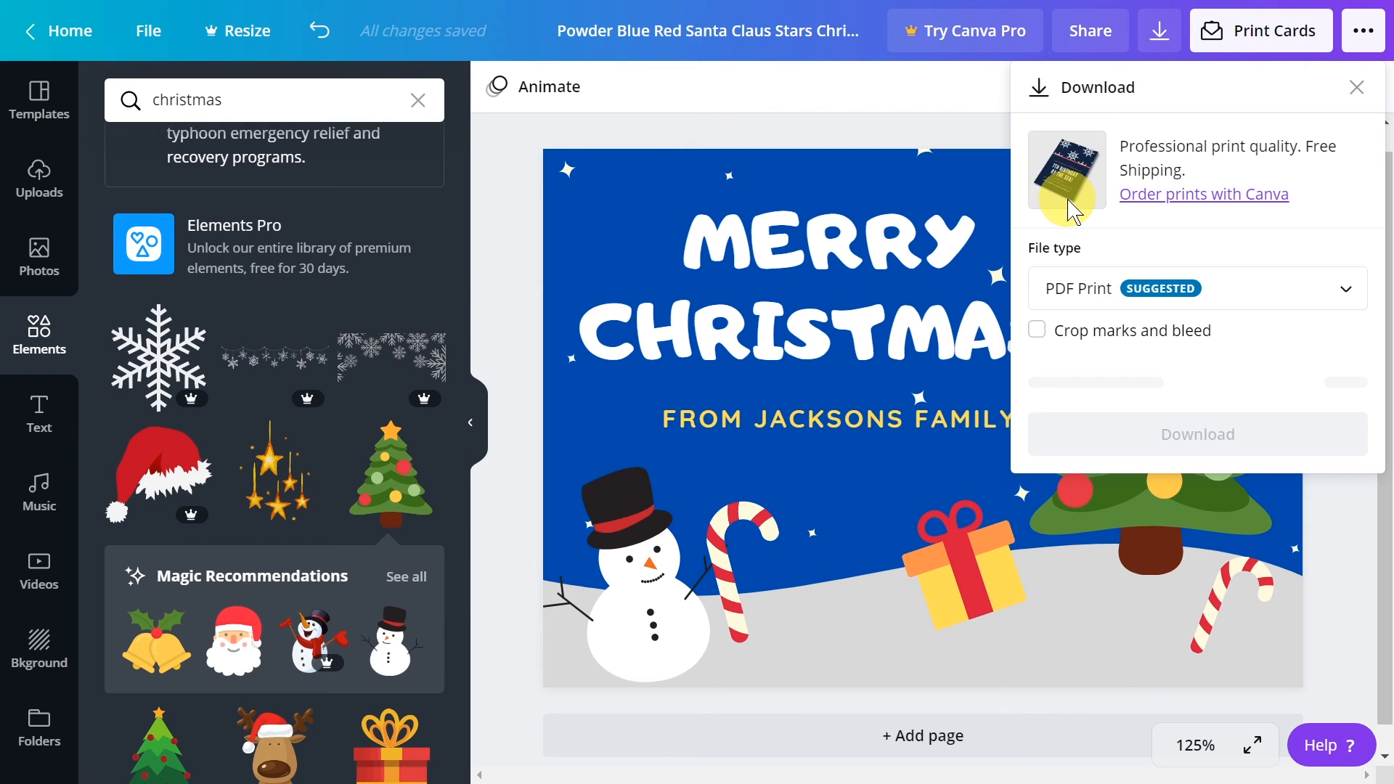
click(1079, 298)
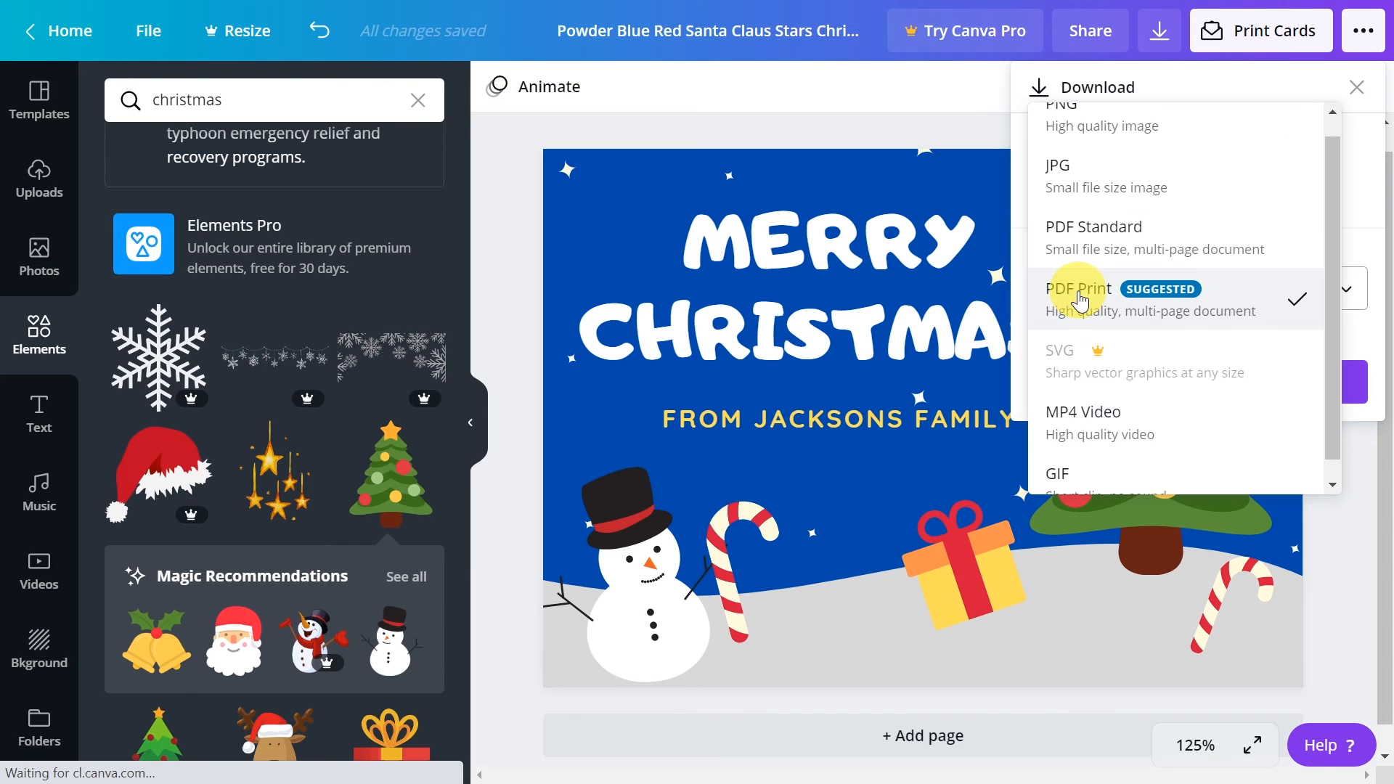
scroll(1080, 299, up, 1)
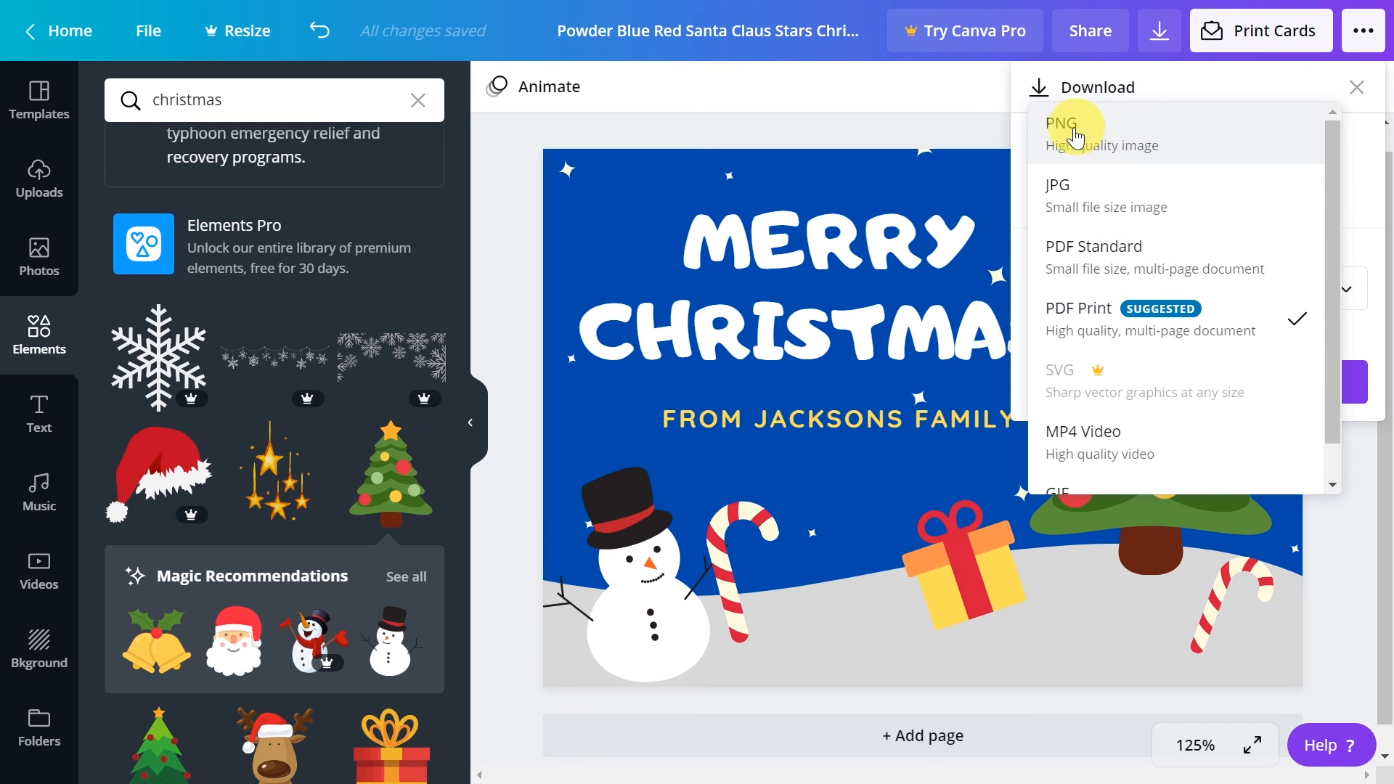
click(1053, 132)
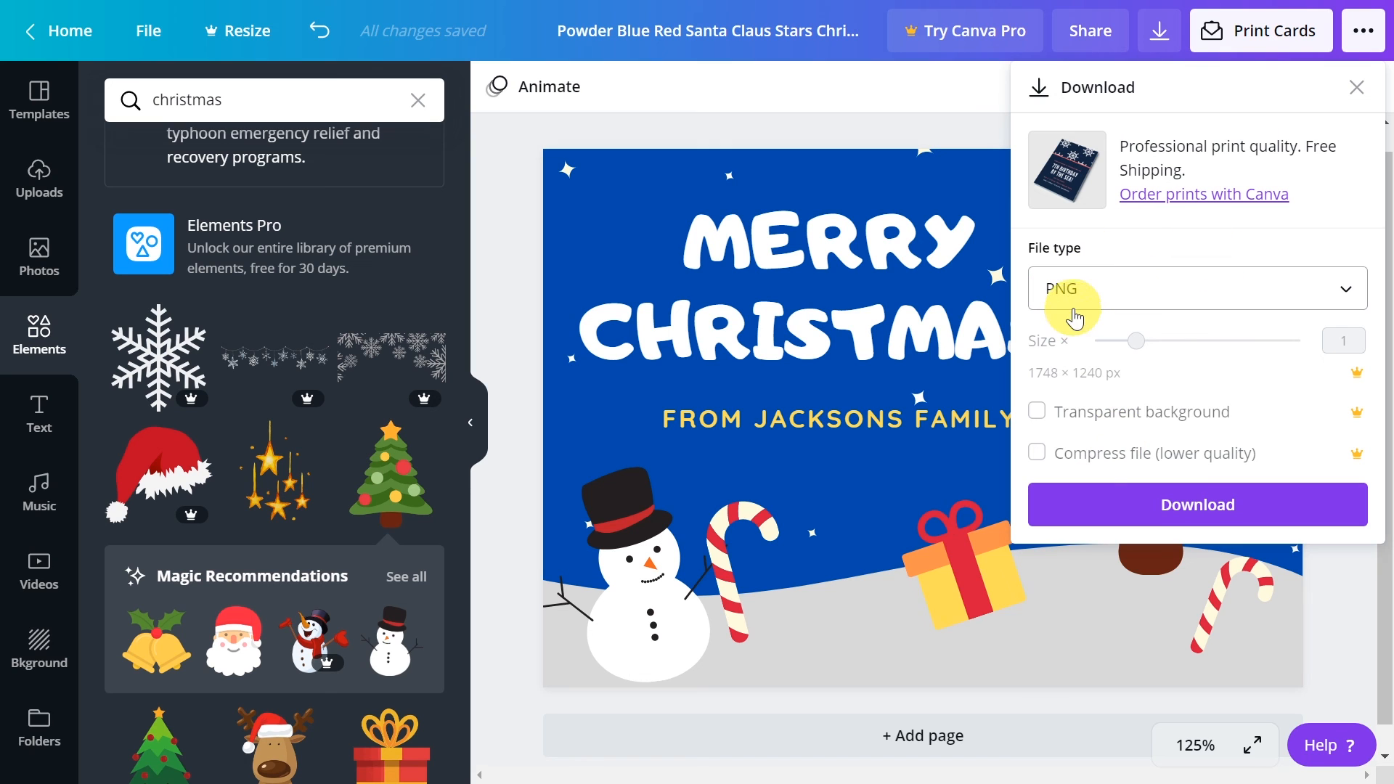
Download the card, save the PNG under its suggested name in the shopsito folder, and dismiss the post-download dialog
click(1123, 507)
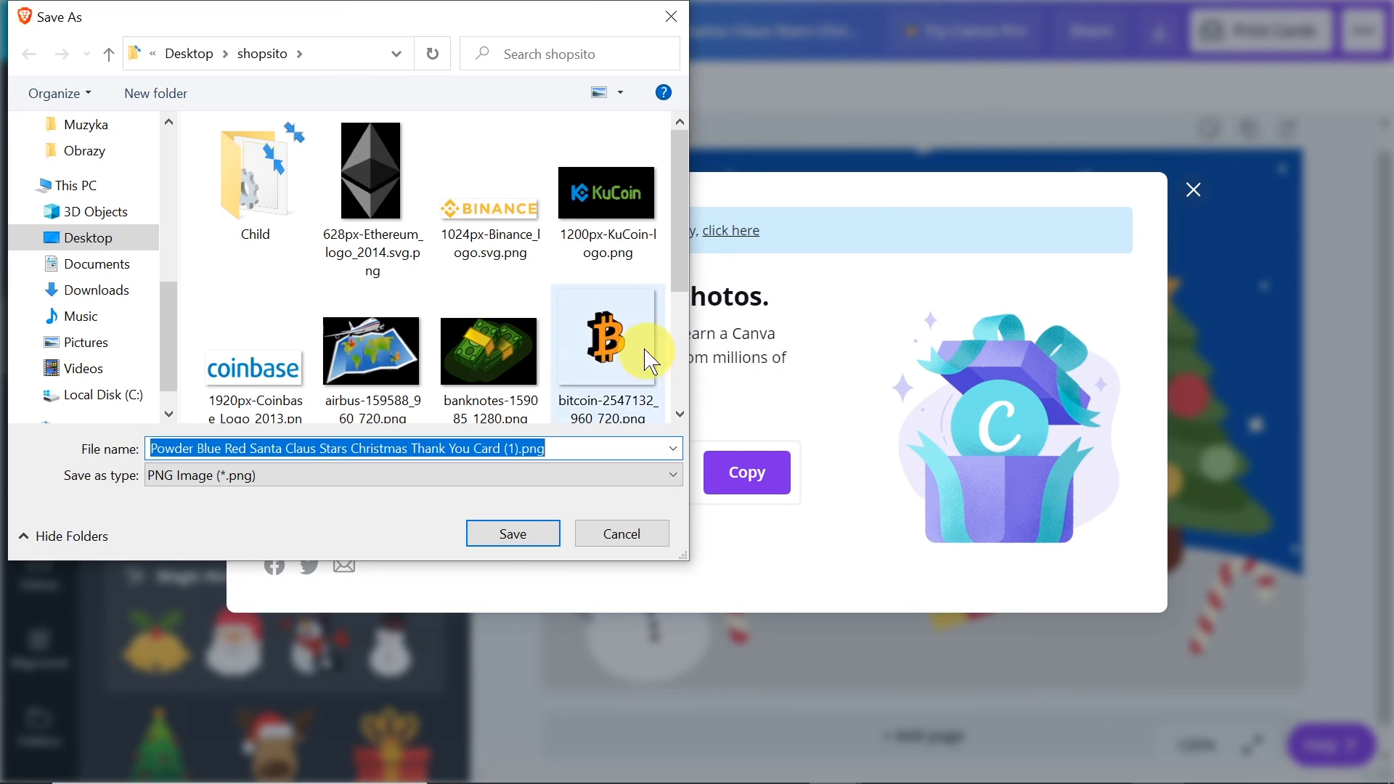
click(513, 535)
key(Escape)
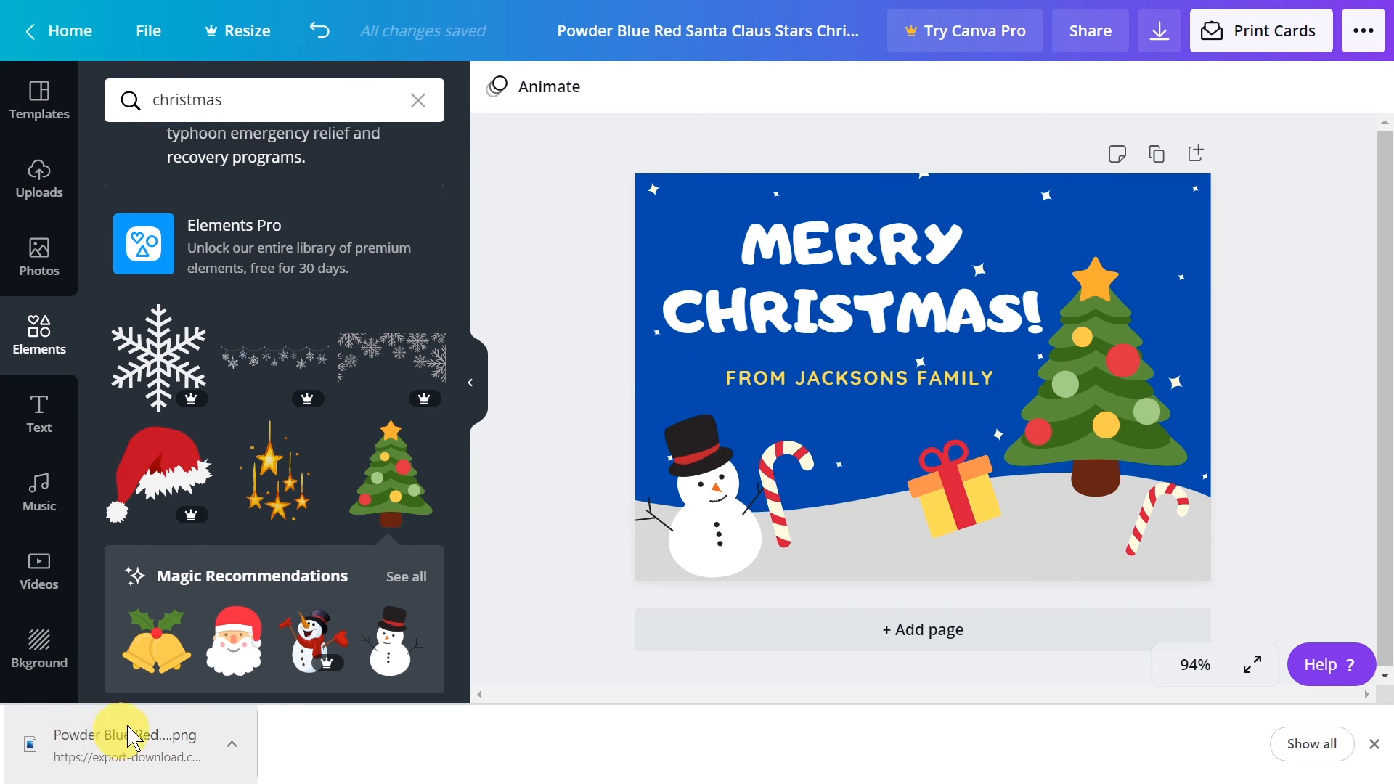
Open the downloaded PNG in Photos and reposition the viewer window to check the finished card
click(140, 759)
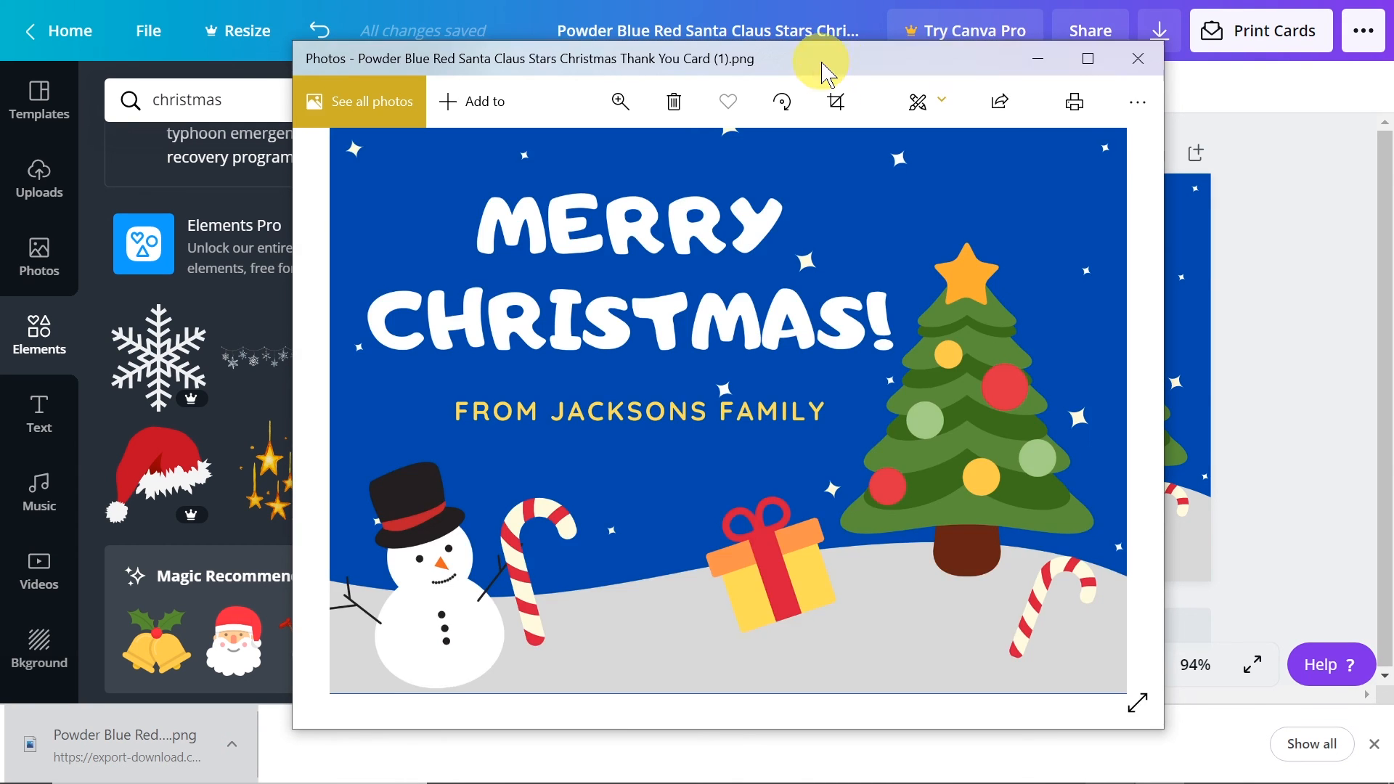
drag(818, 62, 787, 25)
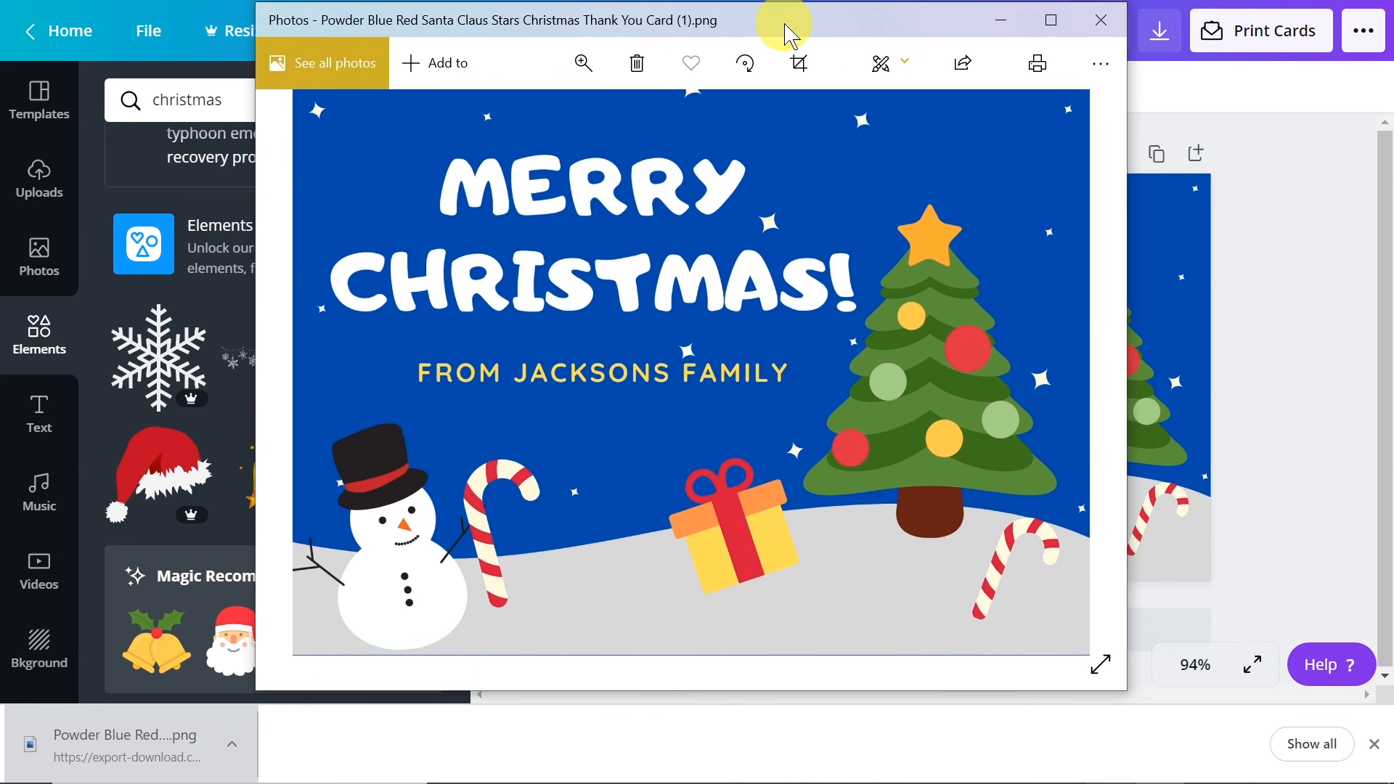